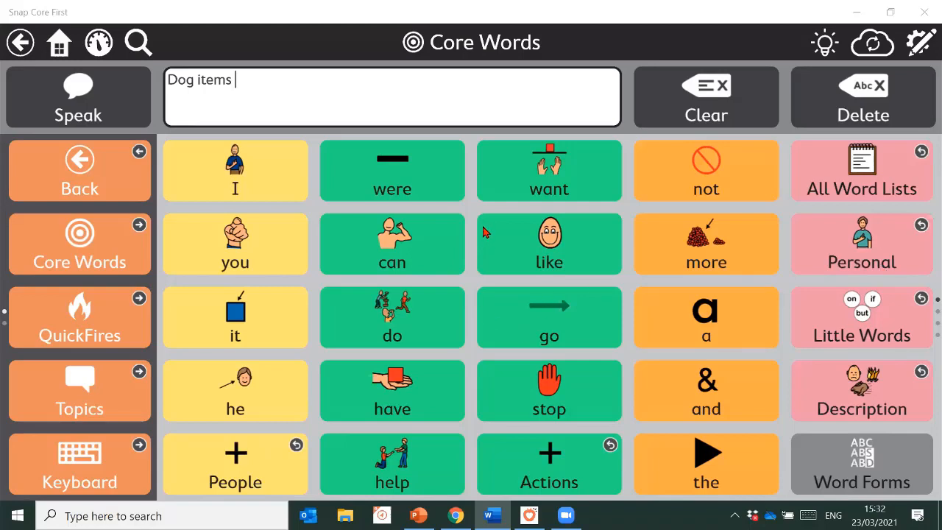
Clear the Dog items message and switch the Core Words page into edit mode
{"action": "left_click", "coordinate": [677, 104]}
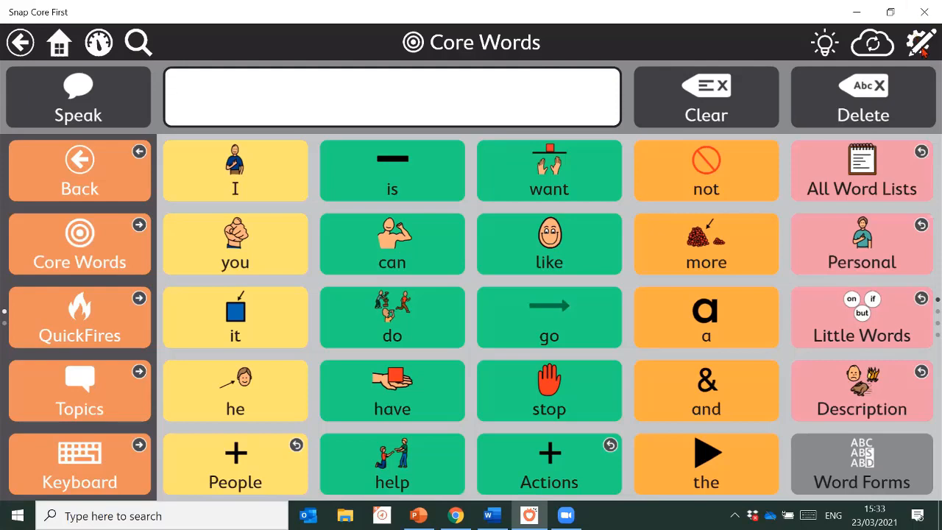
{"action": "left_click", "coordinate": [922, 45]}
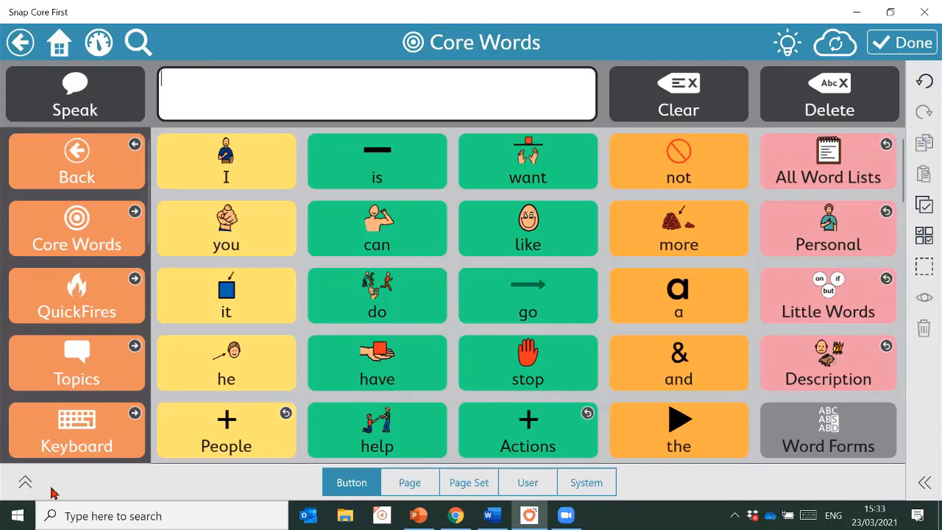
Expand the edit panel and select the 'I' button to show its label and symbol
{"action": "left_click", "coordinate": [25, 483]}
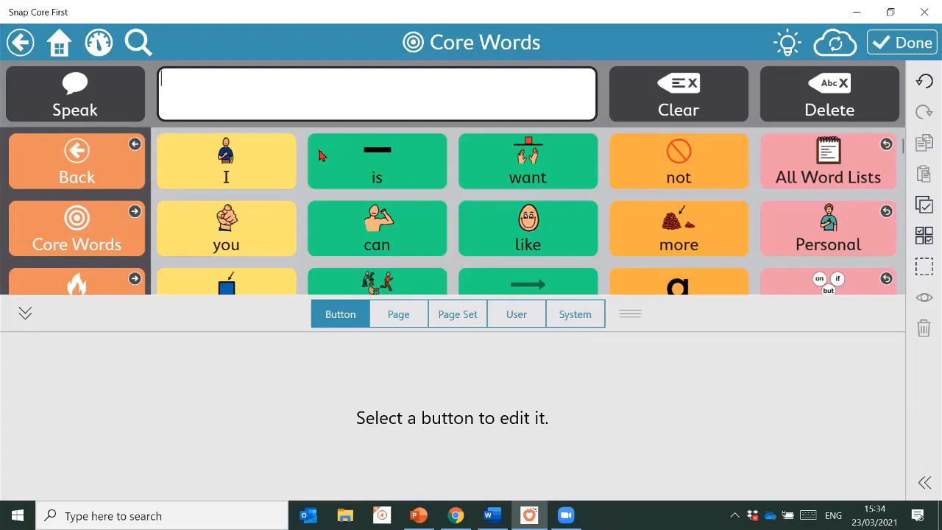
{"action": "left_click", "coordinate": [251, 167]}
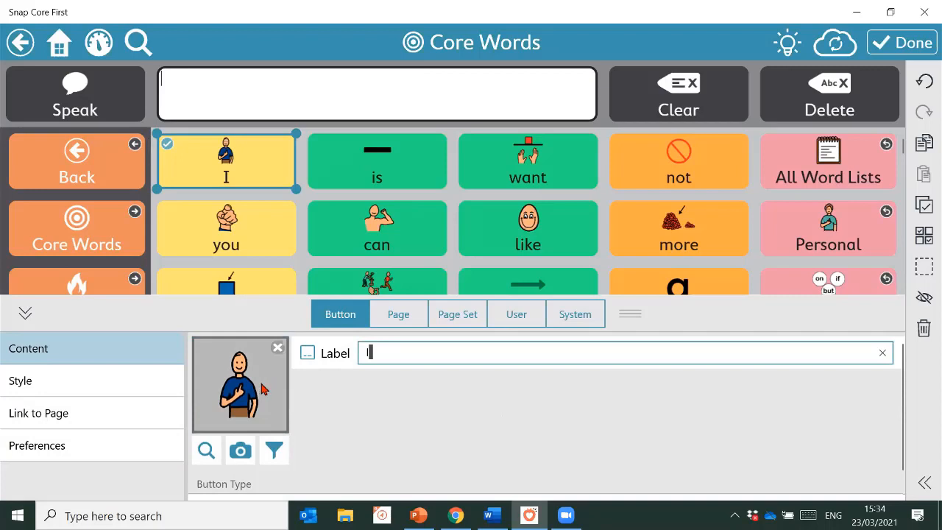
Switch the edit panel to the Page tab for the Core Words page settings
{"action": "left_click", "coordinate": [398, 315]}
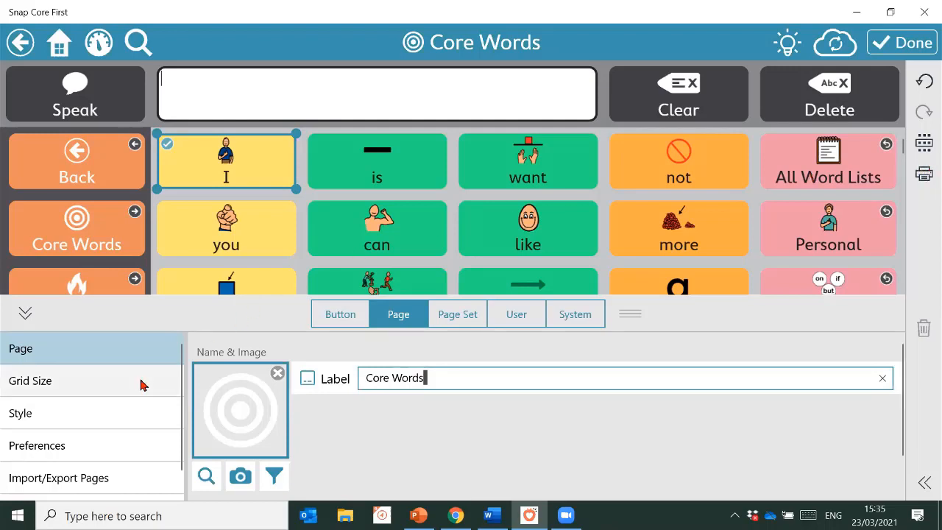
Start a Print Pages printout with Core Words already selected
{"action": "scroll", "coordinate": [78, 420], "scroll_direction": "down", "scroll_amount": 1}
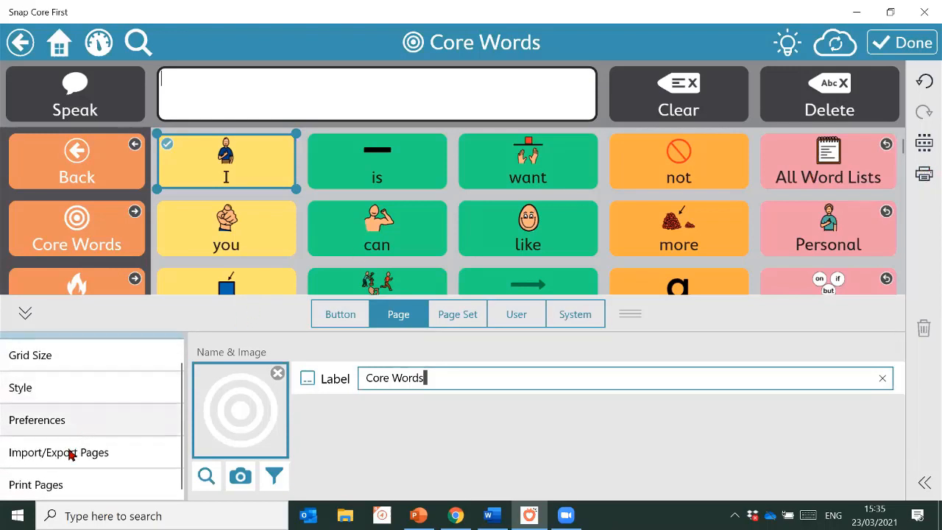
{"action": "left_click", "coordinate": [38, 491]}
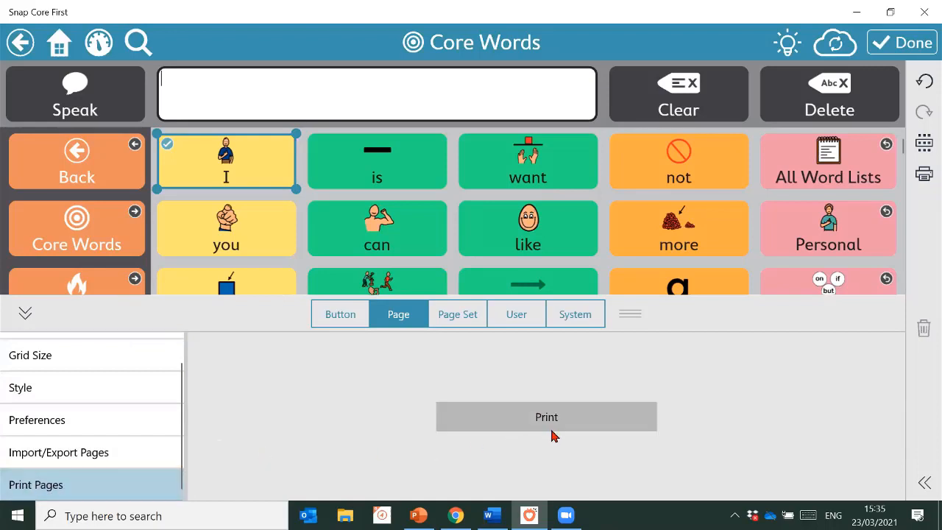
{"action": "left_click", "coordinate": [557, 418]}
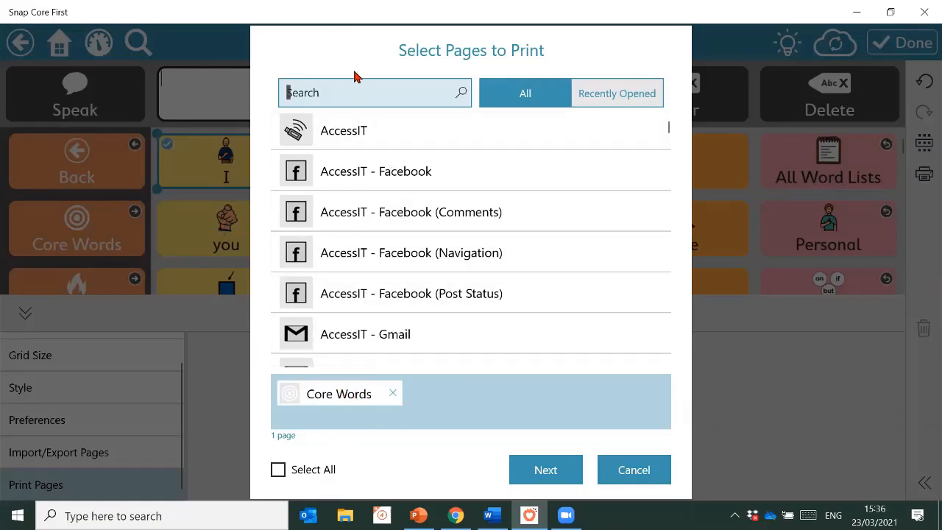
Add the six QuickFires pages, including Feelings, Greetings Social and Questions, to the printout
{"action": "type", "text": "quickfires"}
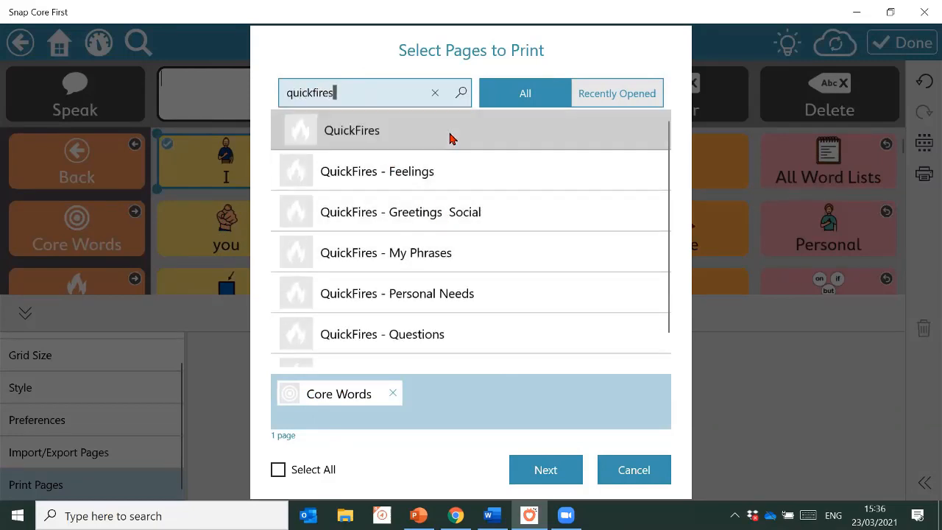
{"action": "left_click", "coordinate": [451, 140]}
{"action": "left_click", "coordinate": [448, 173]}
{"action": "left_click", "coordinate": [457, 213]}
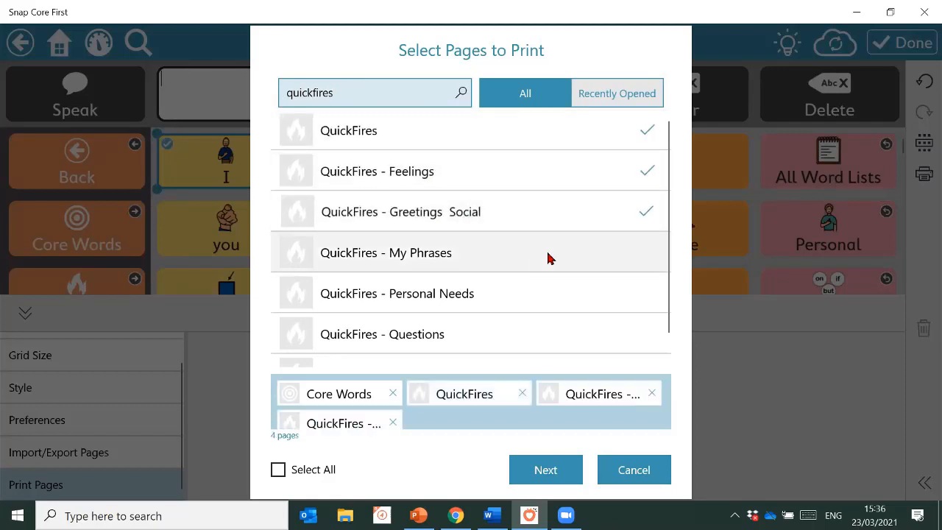
{"action": "left_click", "coordinate": [549, 262]}
{"action": "left_click", "coordinate": [553, 297]}
{"action": "left_click", "coordinate": [547, 332]}
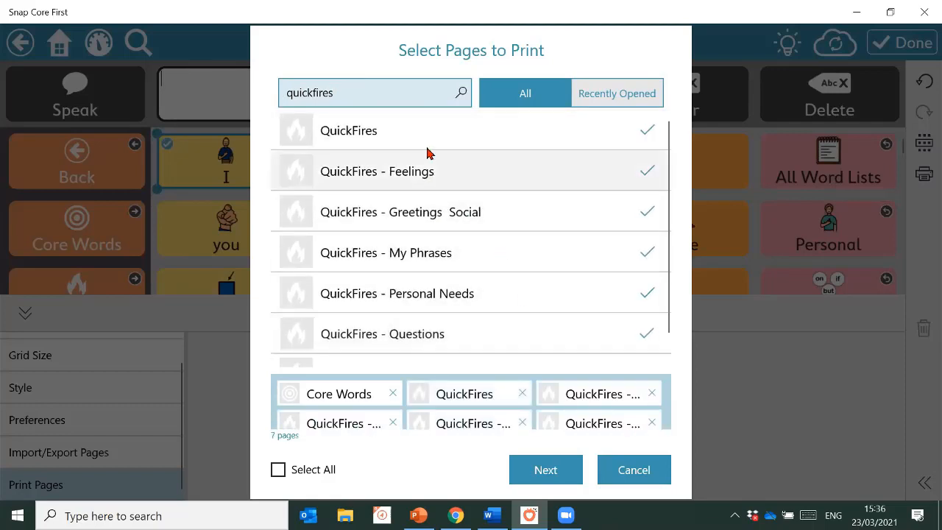
Add Topic Words: About Me and Bowling, then continue to print options for 12 pages
{"action": "left_click_drag", "start_coordinate": [384, 81], "coordinate": [267, 100]}
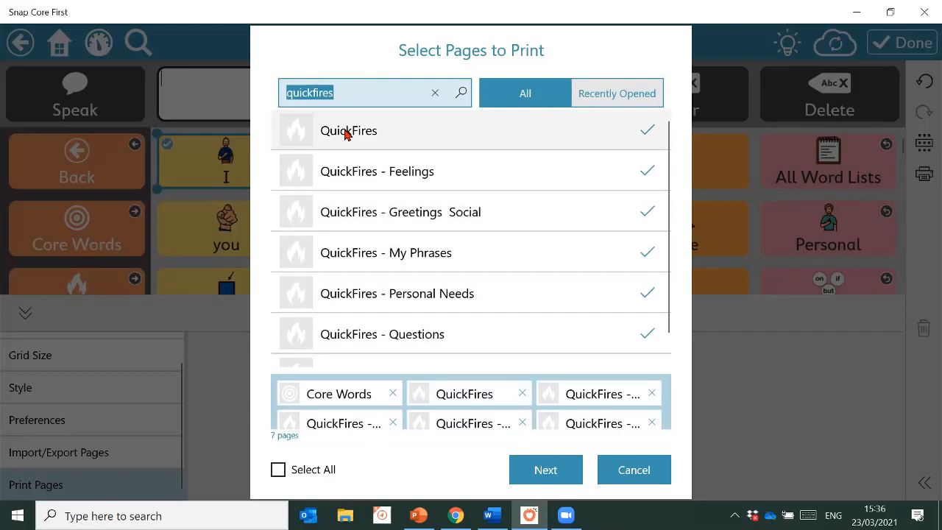
{"action": "type", "text": "topic"}
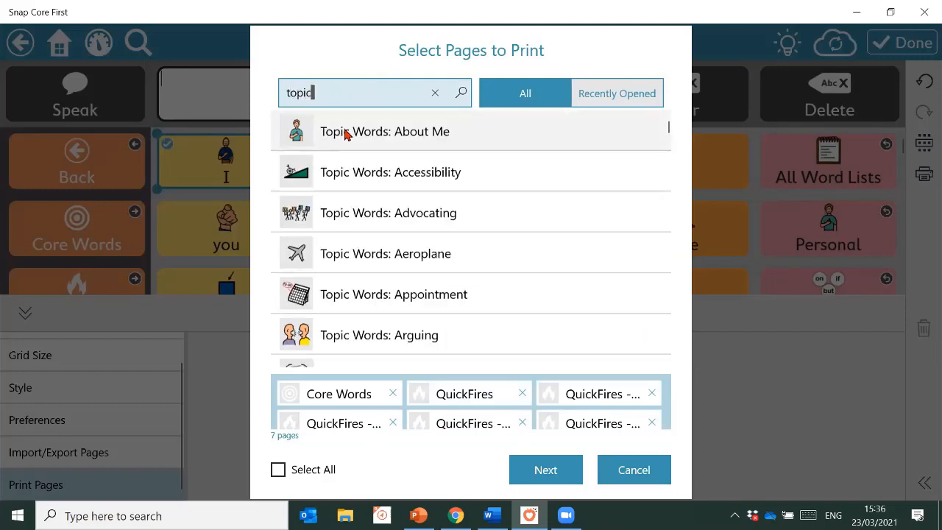
{"action": "left_click", "coordinate": [431, 130]}
{"action": "scroll", "coordinate": [509, 246], "scroll_direction": "down", "scroll_amount": 3}
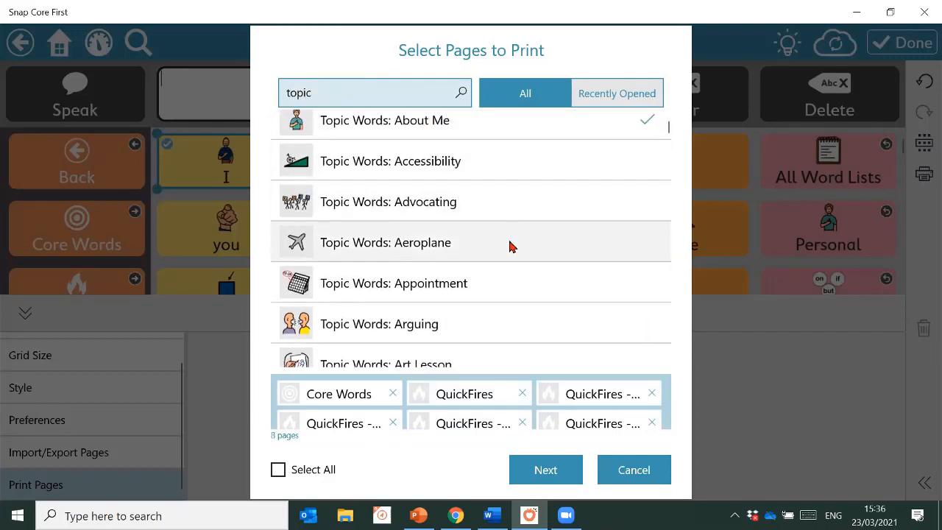
{"action": "scroll", "coordinate": [508, 246], "scroll_direction": "down", "scroll_amount": 1}
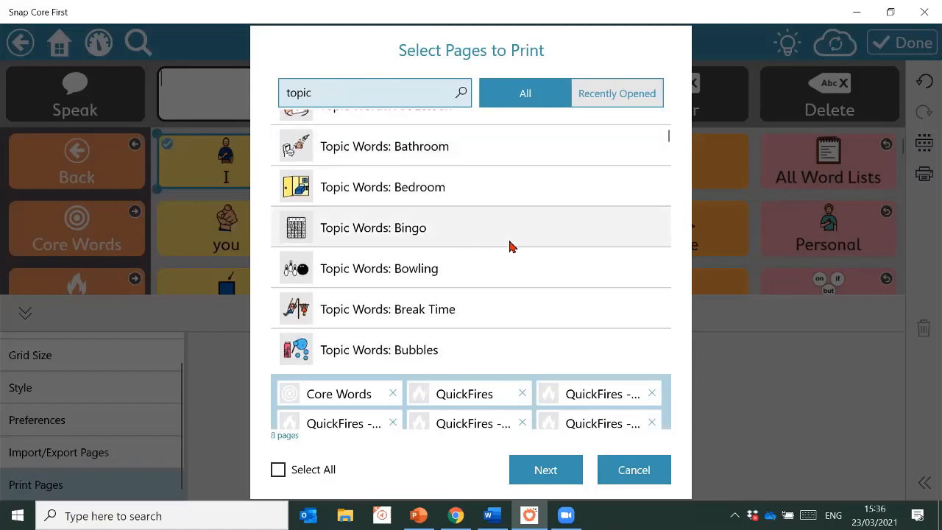
{"action": "left_click", "coordinate": [465, 270]}
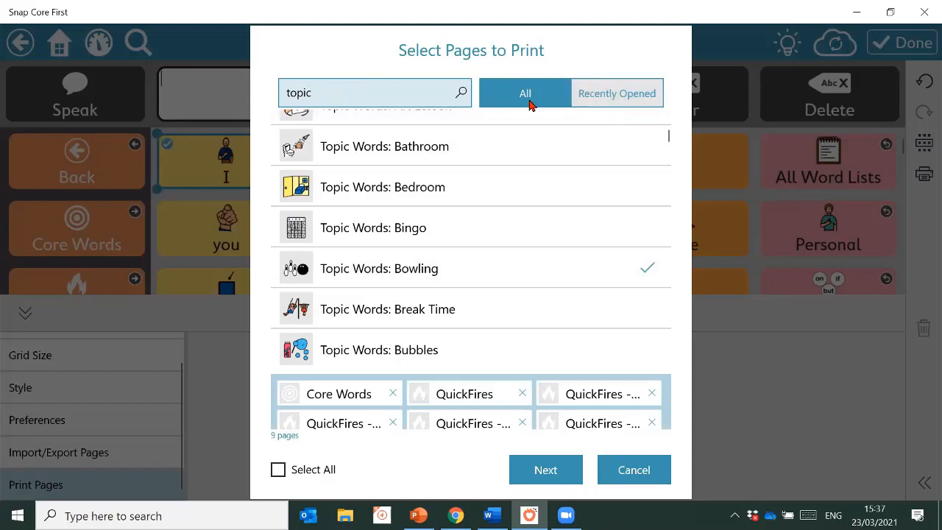
{"action": "left_click", "coordinate": [612, 103]}
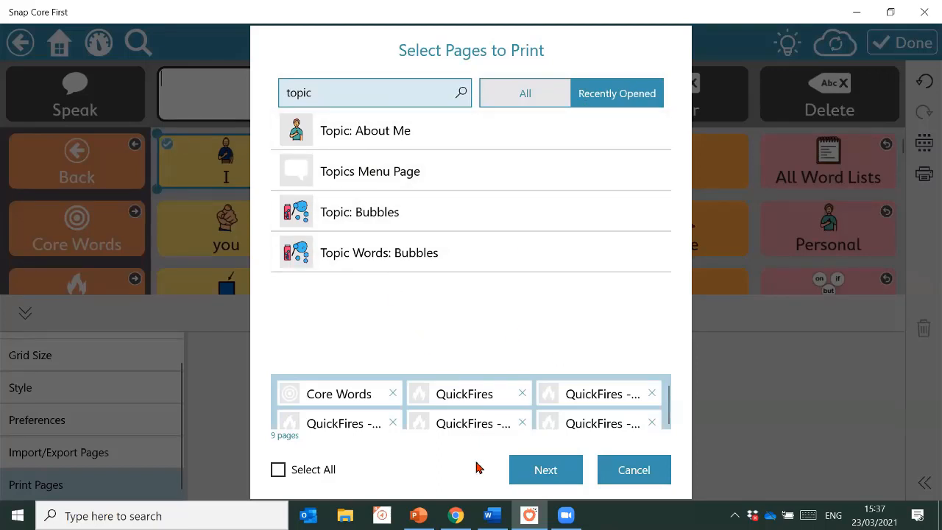
{"action": "left_click", "coordinate": [548, 475]}
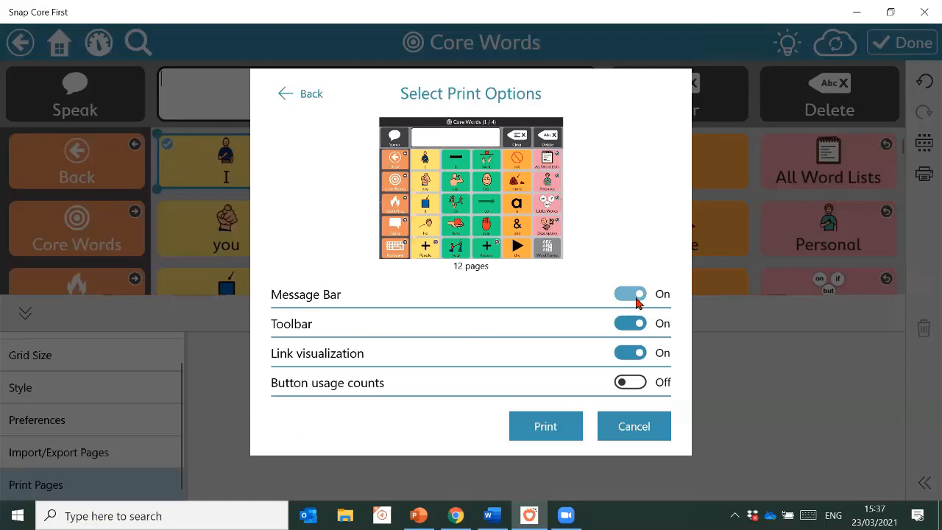
Turn the Message Bar Off for the printout and open the print dialog for 12 pages
{"action": "left_click", "coordinate": [636, 299]}
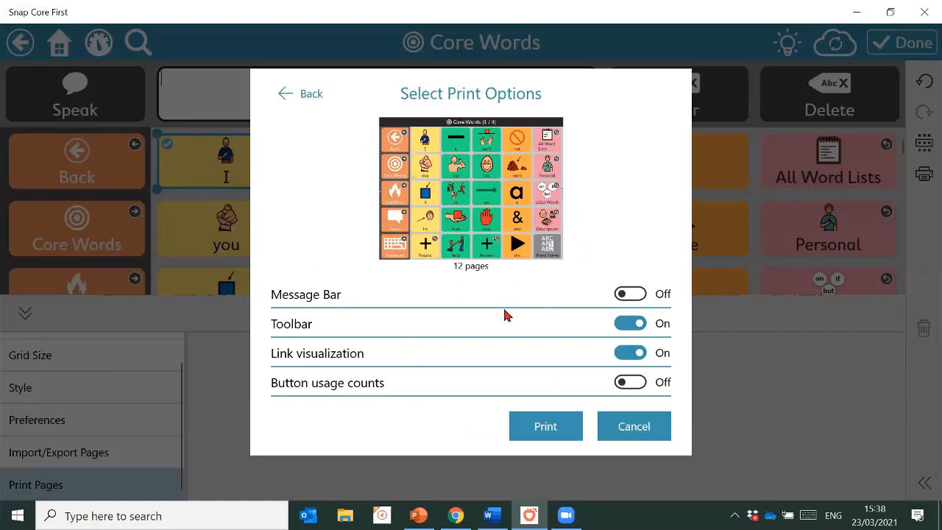
{"action": "left_click", "coordinate": [548, 429]}
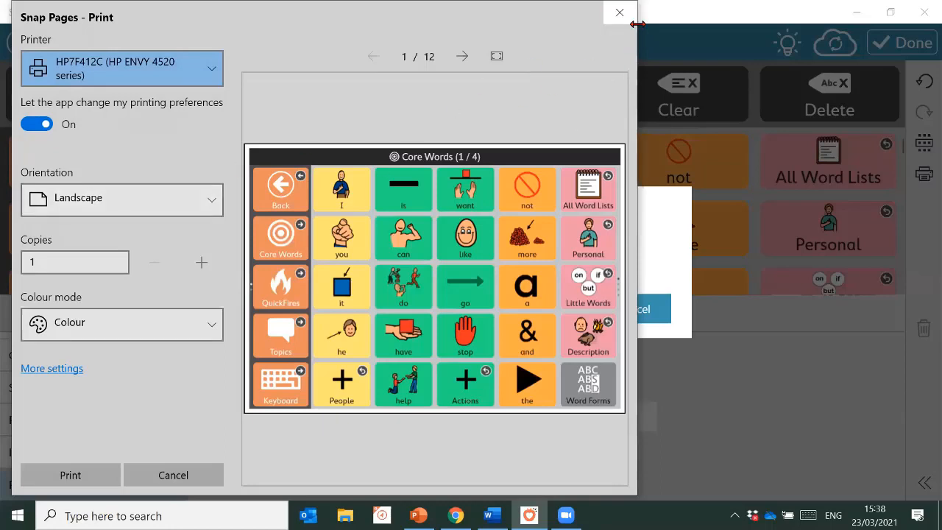
Leave printing and show the Core First page set settings, with Core Words as home page
{"action": "left_click", "coordinate": [637, 25]}
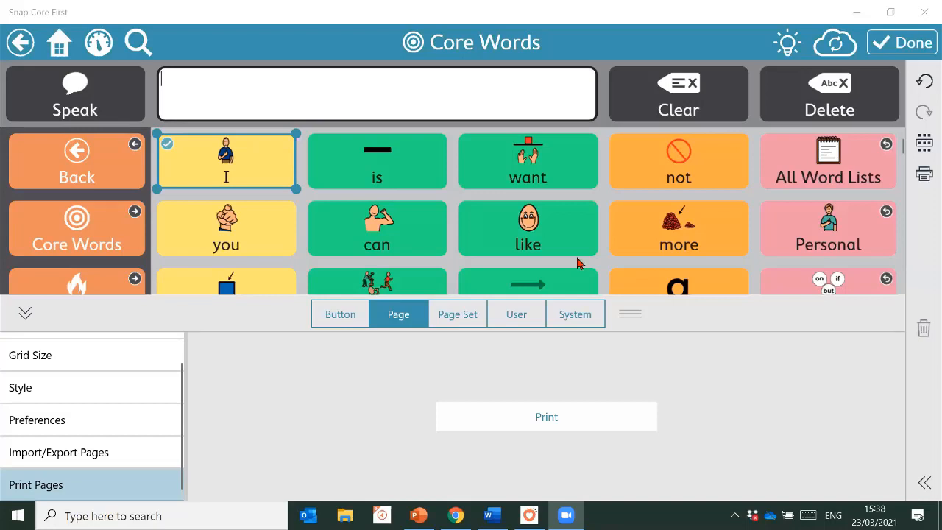
{"action": "left_click", "coordinate": [459, 316]}
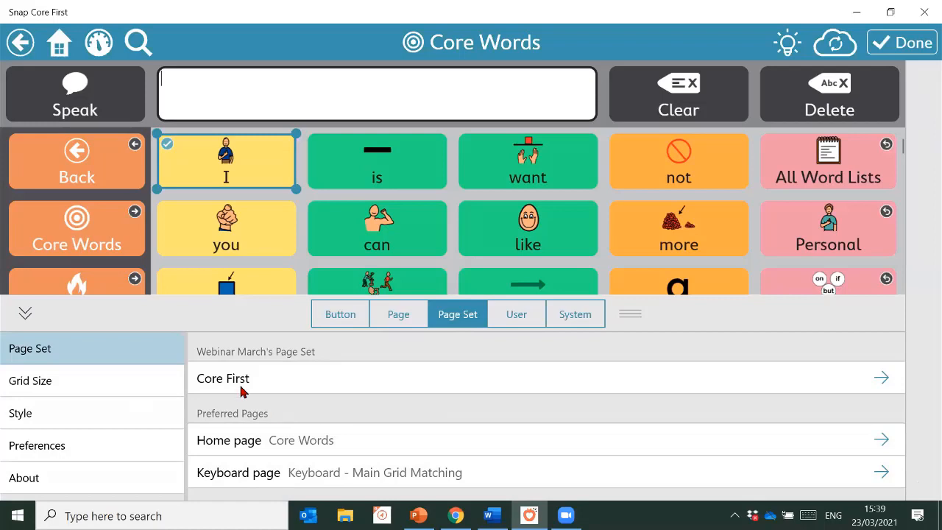
Set the page set's Toolbar Location to Left, placing Back and Core Words left of the grid
{"action": "left_click", "coordinate": [28, 453]}
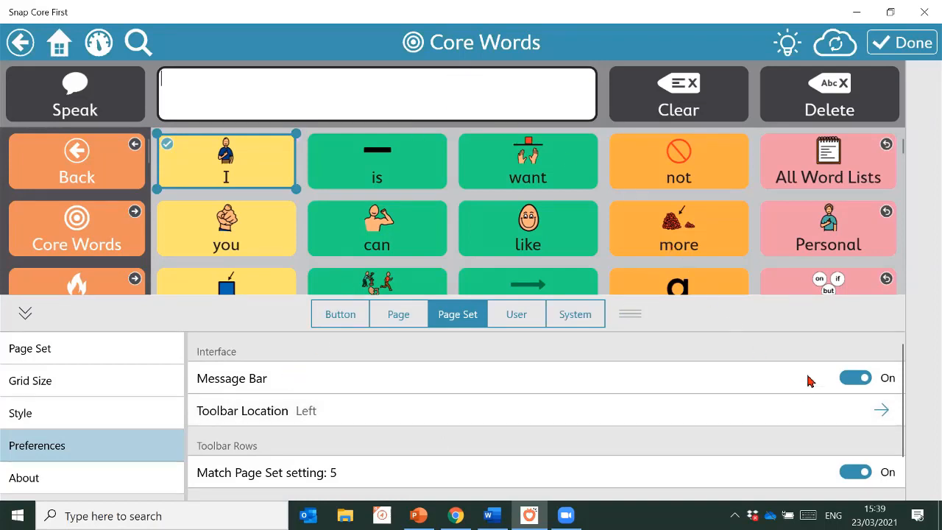
{"action": "left_click", "coordinate": [857, 379]}
{"action": "left_click", "coordinate": [857, 379]}
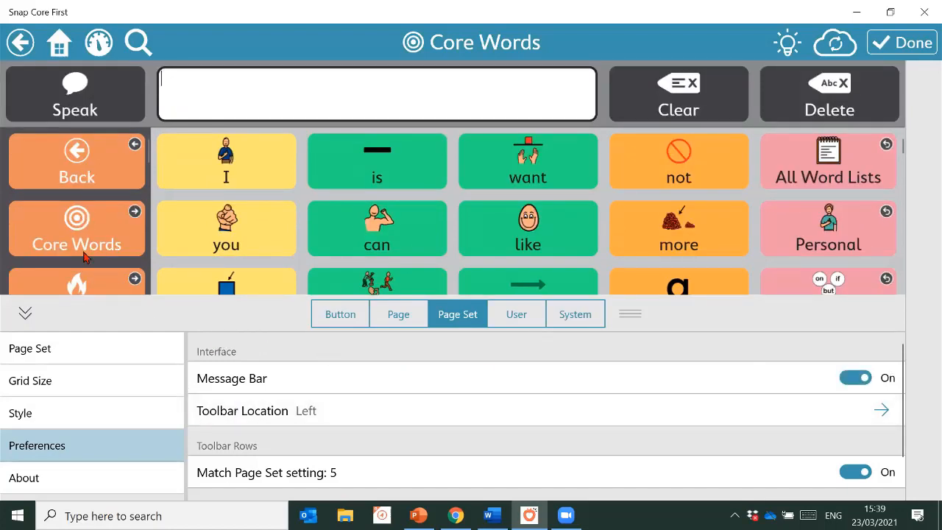
{"action": "left_click", "coordinate": [629, 414]}
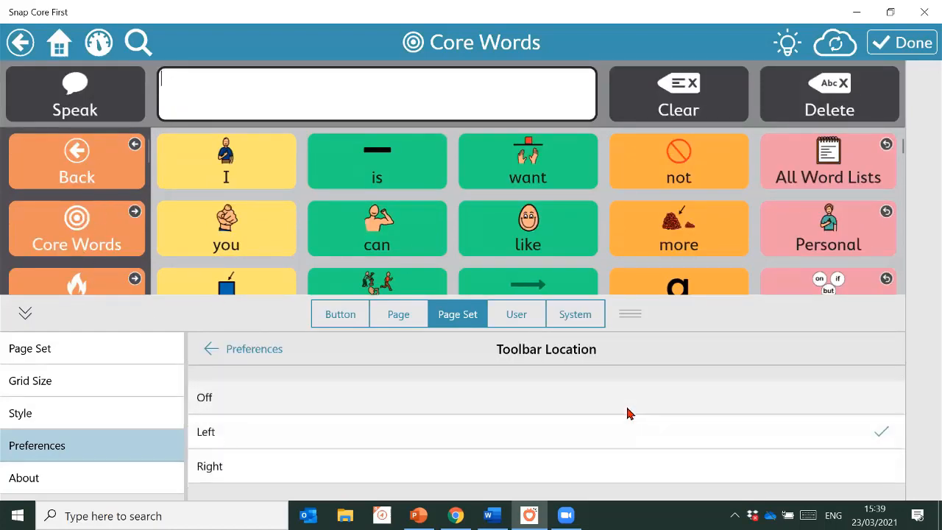
{"action": "left_click", "coordinate": [597, 475]}
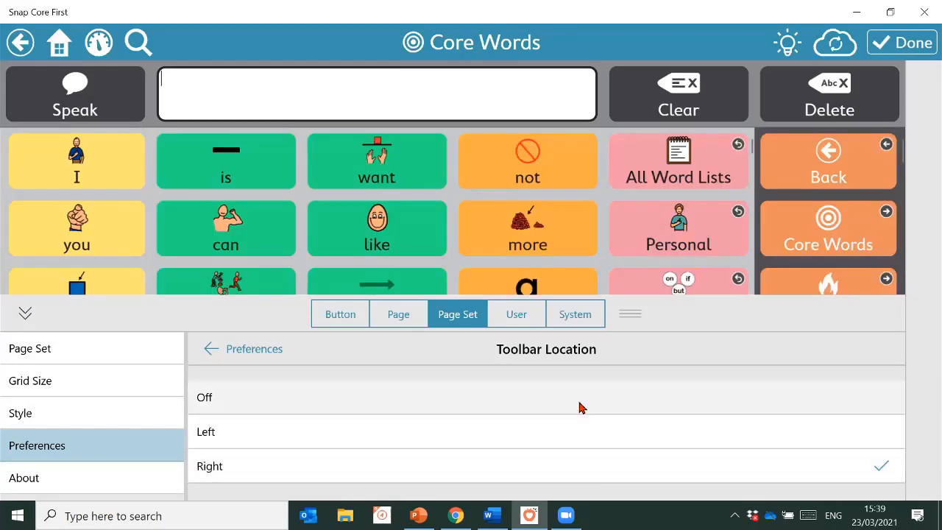
{"action": "left_click", "coordinate": [571, 435]}
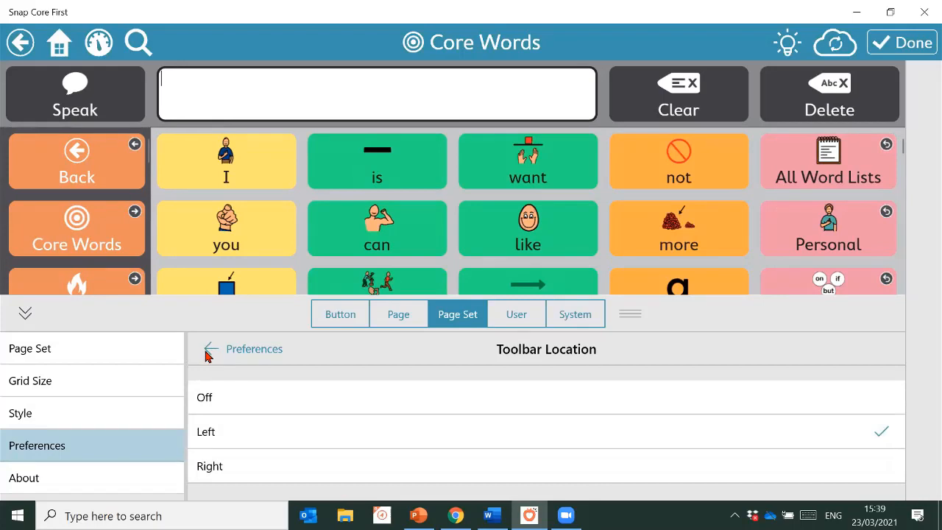
{"action": "left_click", "coordinate": [207, 347]}
{"action": "scroll", "coordinate": [544, 410], "scroll_direction": "down", "scroll_amount": 2}
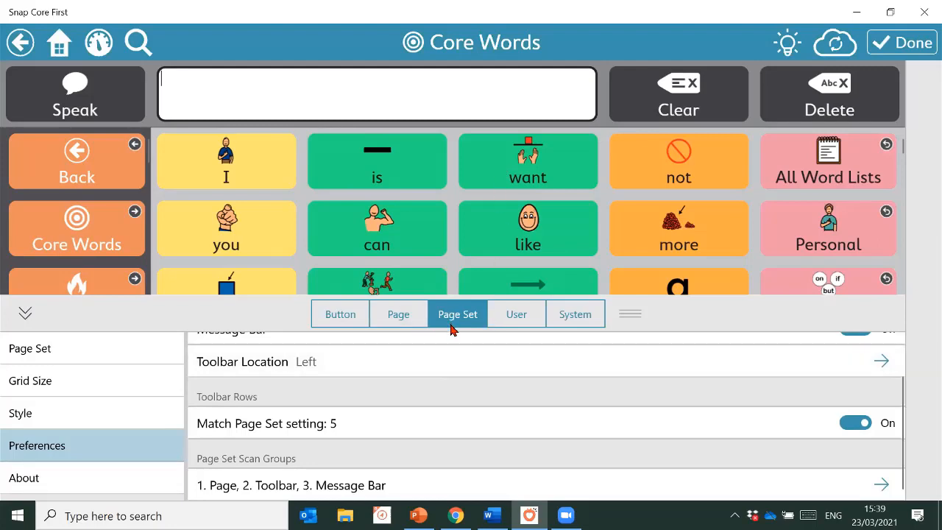
View the user's Access Method settings: Touch with Swiping navigation and feedback sound Off
{"action": "left_click", "coordinate": [519, 318]}
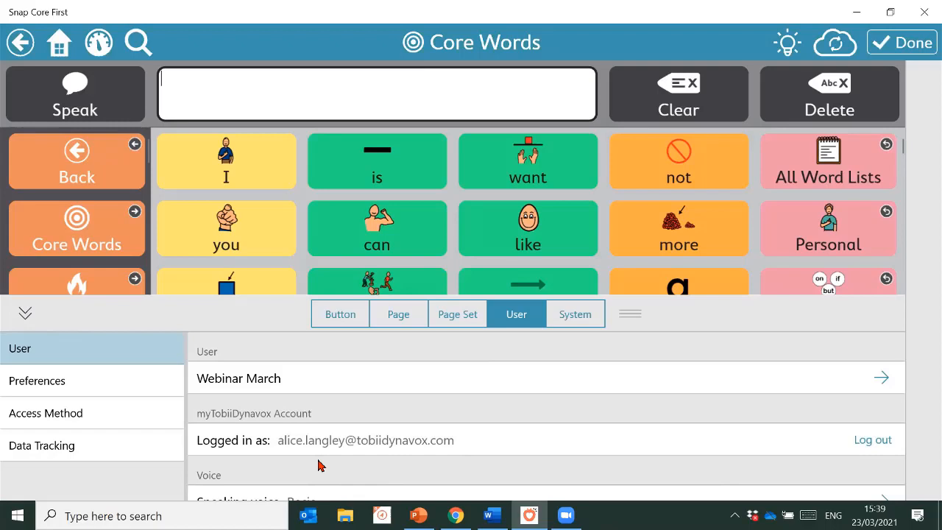
{"action": "scroll", "coordinate": [457, 432], "scroll_direction": "down", "scroll_amount": 2}
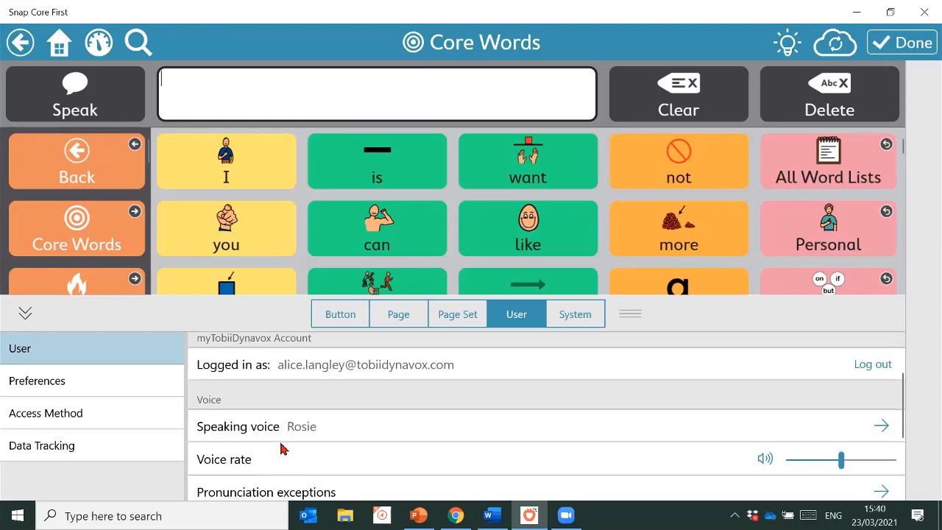
{"action": "scroll", "coordinate": [314, 449], "scroll_direction": "down", "scroll_amount": 3}
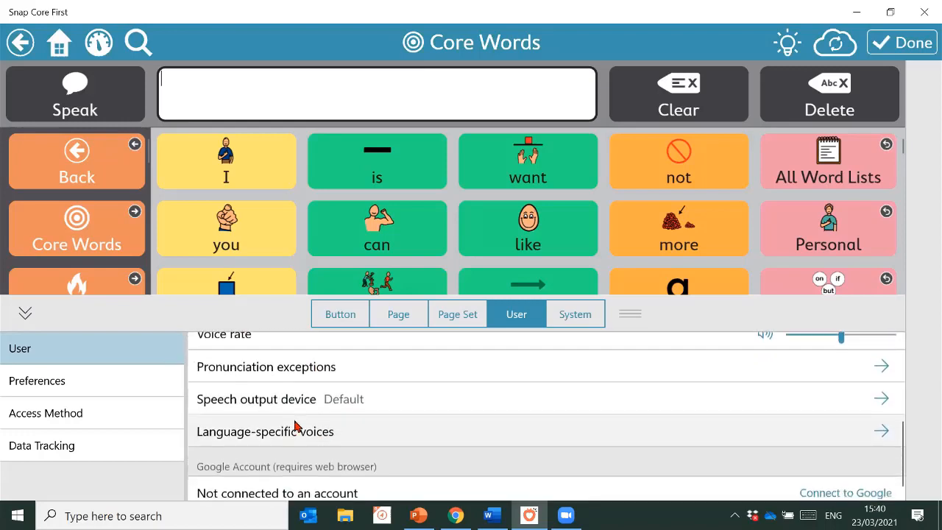
{"action": "left_click", "coordinate": [20, 421]}
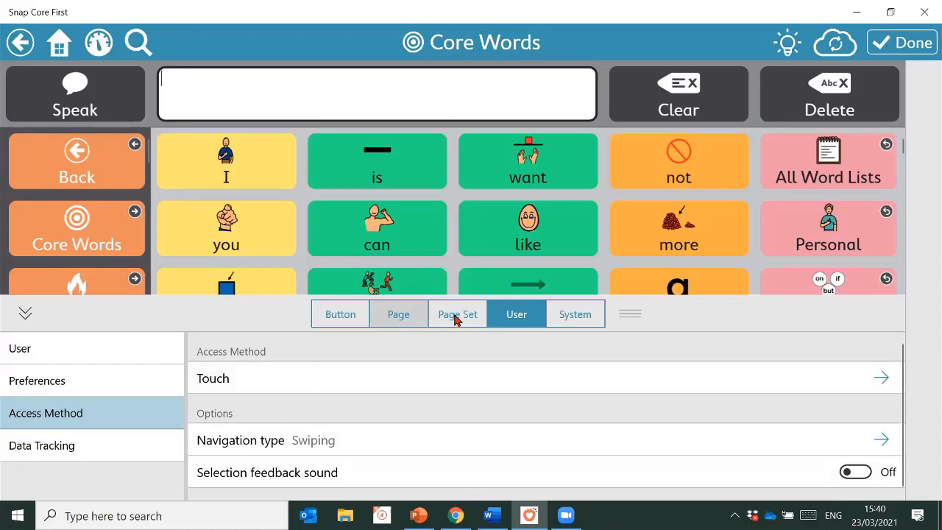
Enable Use Passcode for Edit Mode with a new four-digit passcode, then exit editing
{"action": "left_click", "coordinate": [570, 314]}
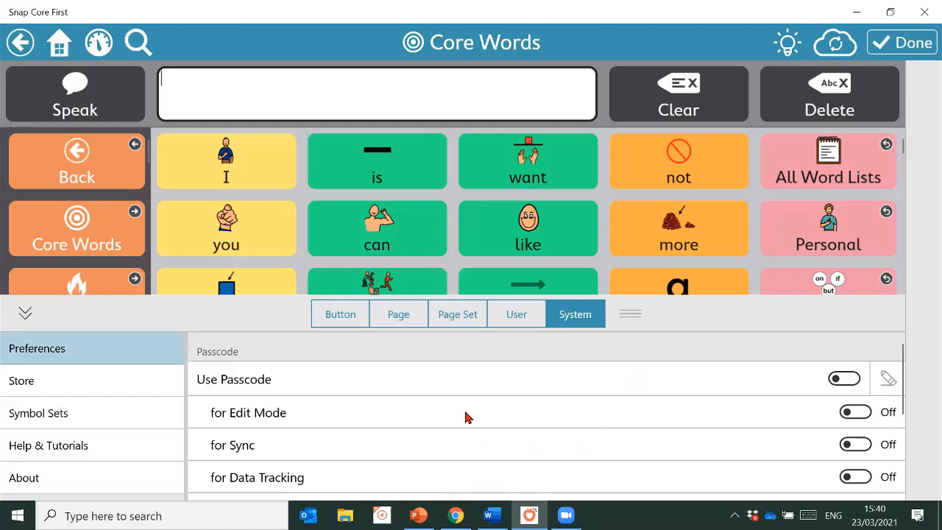
{"action": "left_click", "coordinate": [856, 412]}
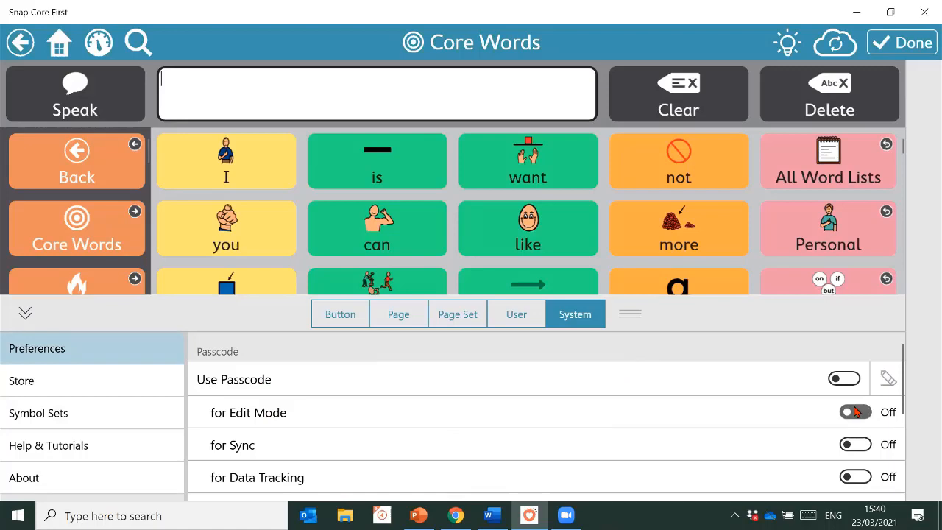
{"action": "type", "text": "123"}
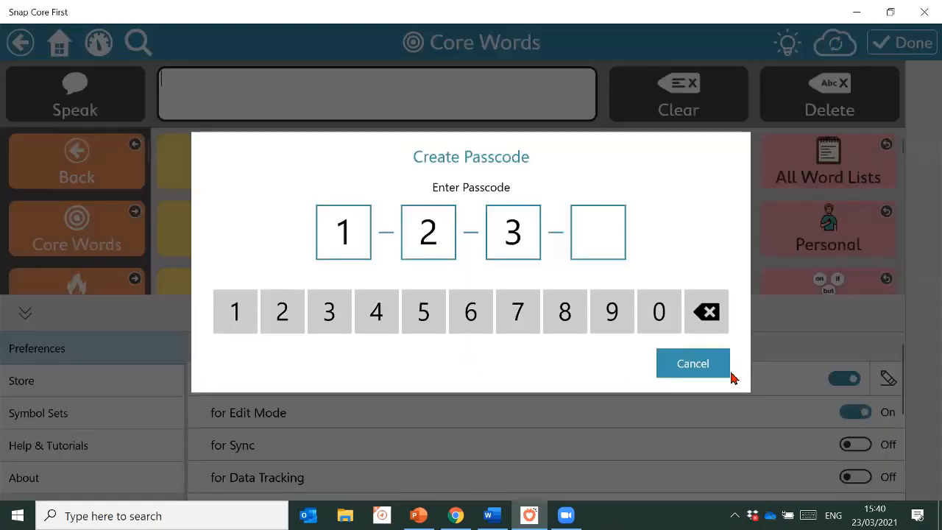
{"action": "type", "text": "4"}
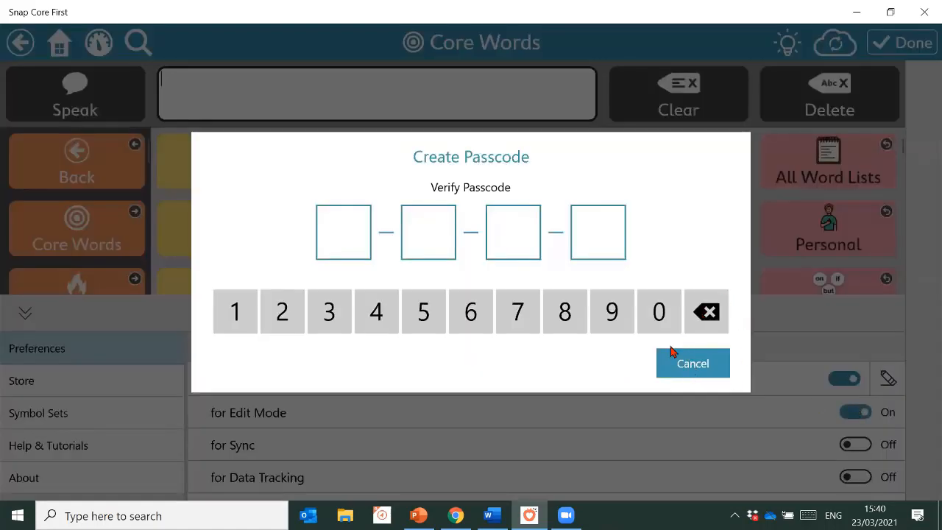
{"action": "type", "text": "1234"}
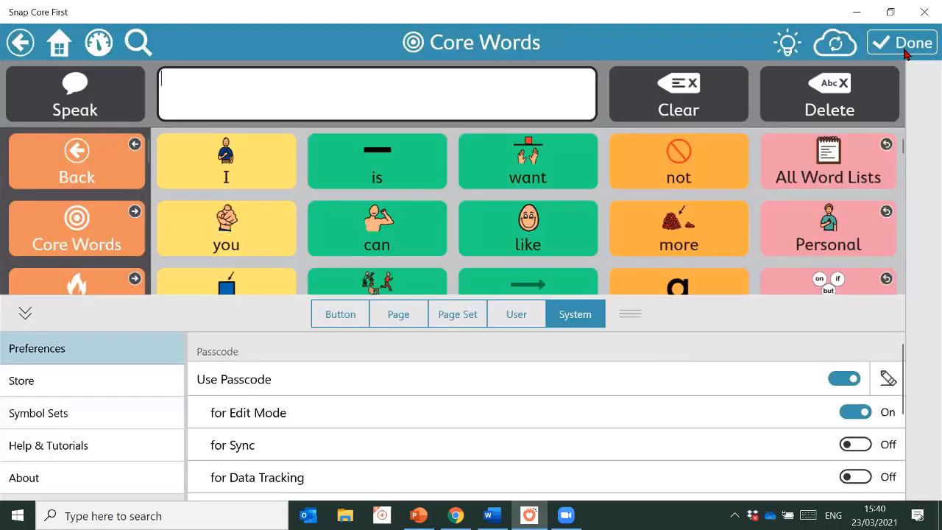
{"action": "left_click", "coordinate": [904, 46]}
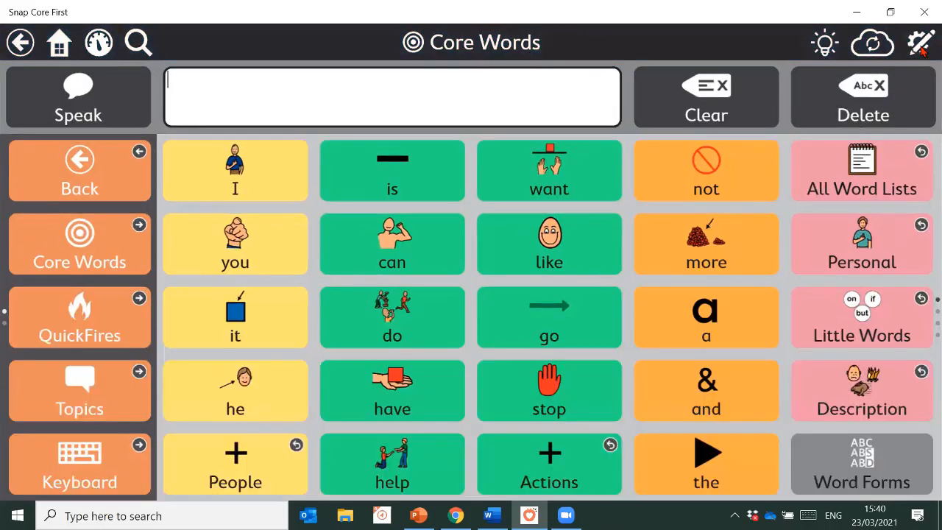
Turn off the passcode requirement for Edit Mode in System settings, then exit edit mode
{"action": "left_click", "coordinate": [921, 45]}
{"action": "type", "text": "1234"}
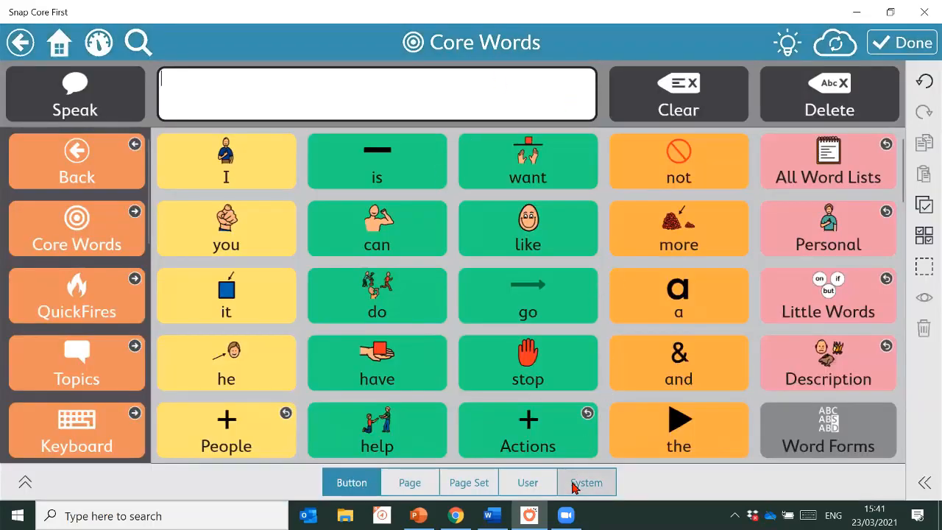
{"action": "left_click", "coordinate": [574, 484]}
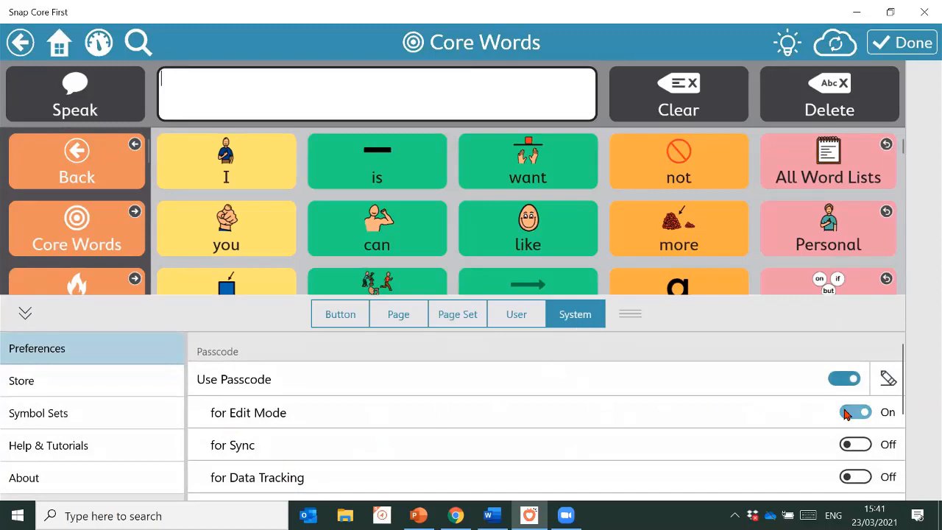
{"action": "left_click", "coordinate": [846, 413]}
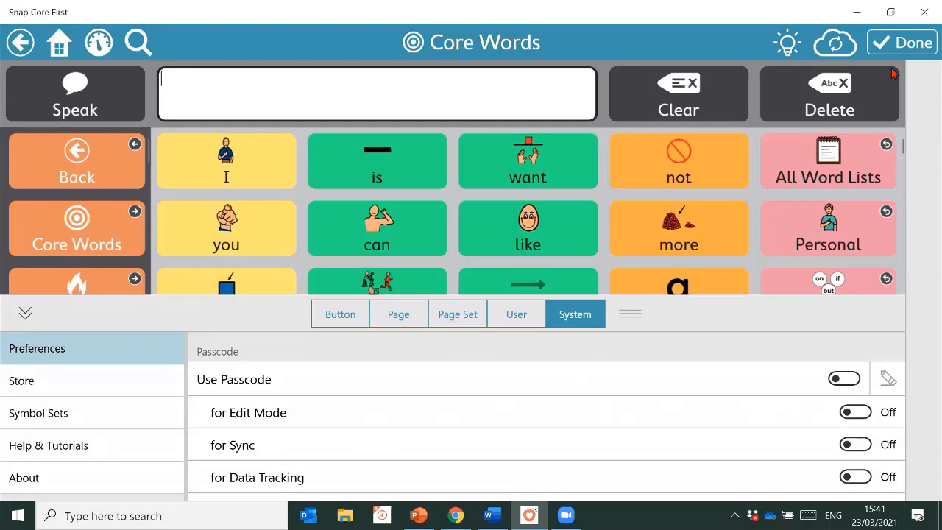
{"action": "left_click", "coordinate": [918, 46]}
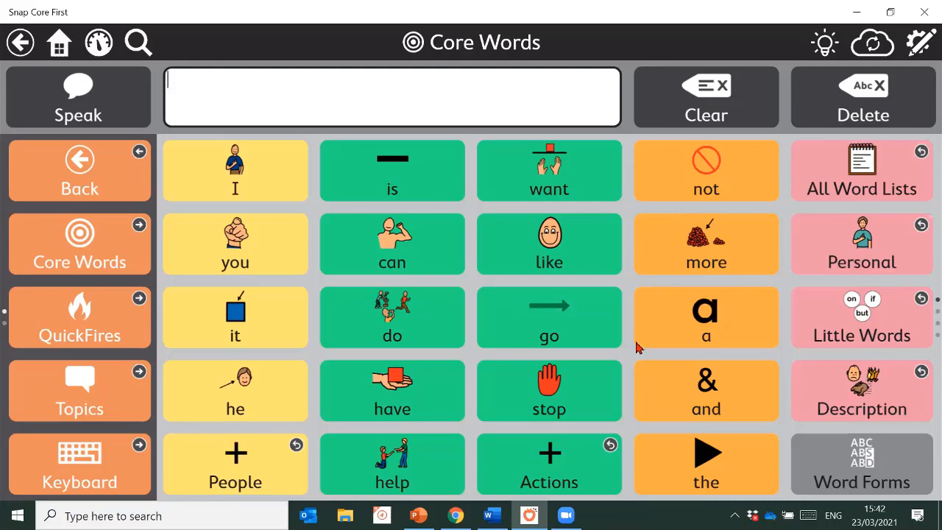
Browse the optimised grid sizes, try 8 x 10, and set the page set grid to 7 x 9
{"action": "left_click", "coordinate": [920, 42]}
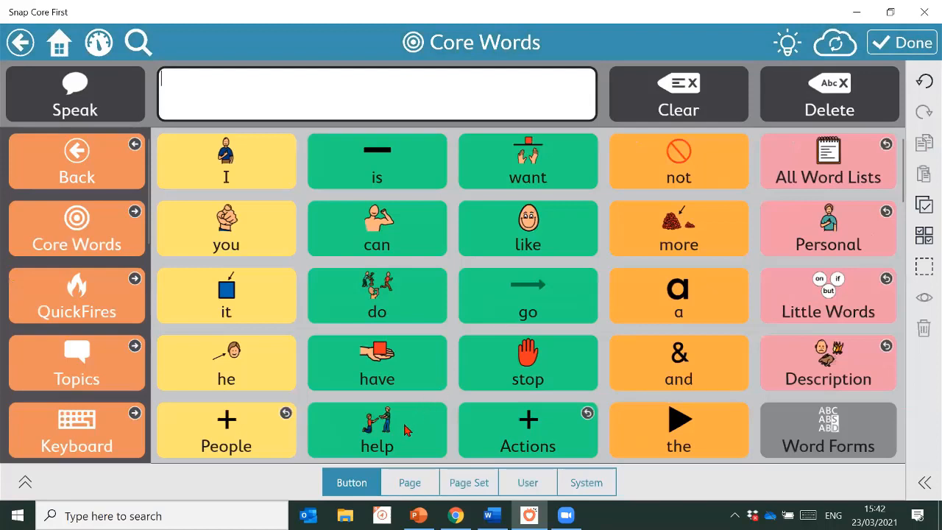
{"action": "left_click", "coordinate": [465, 483]}
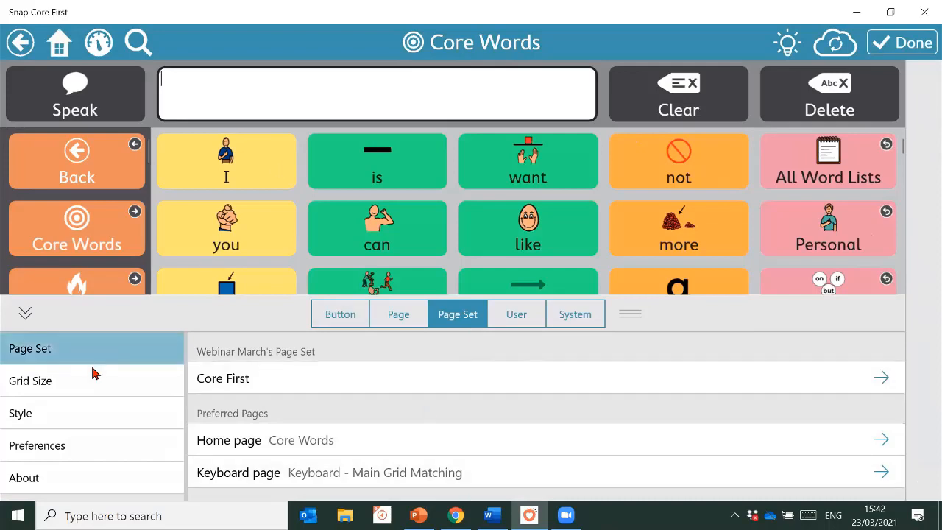
{"action": "left_click", "coordinate": [83, 390]}
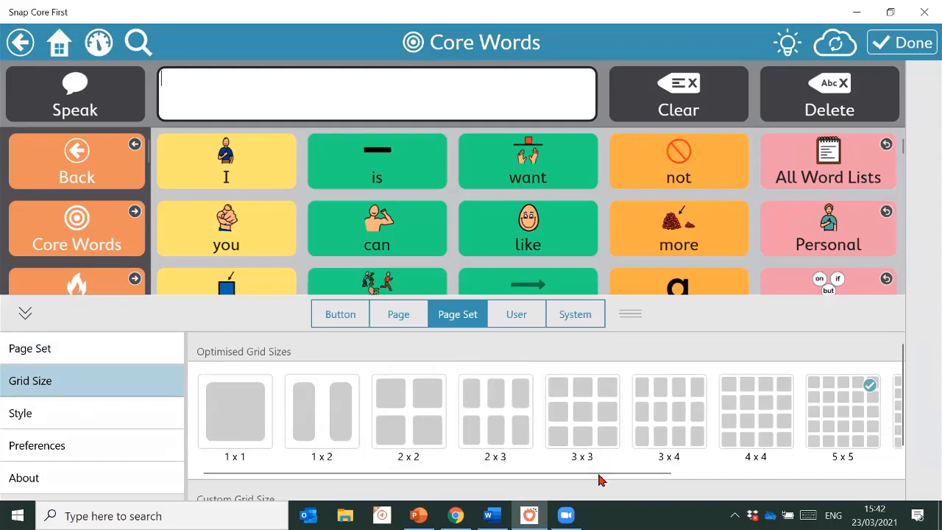
{"action": "left_click_drag", "start_coordinate": [599, 475], "coordinate": [567, 496]}
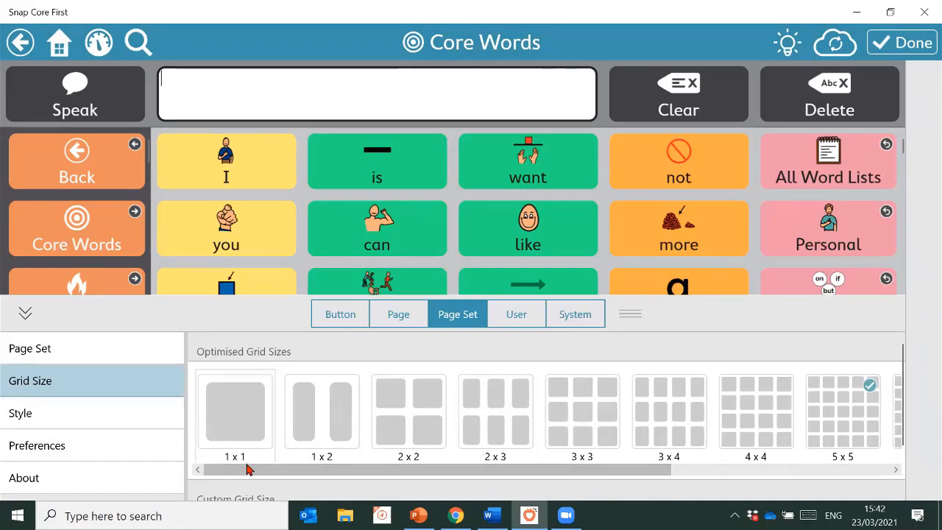
{"action": "left_click_drag", "start_coordinate": [313, 471], "coordinate": [568, 471]}
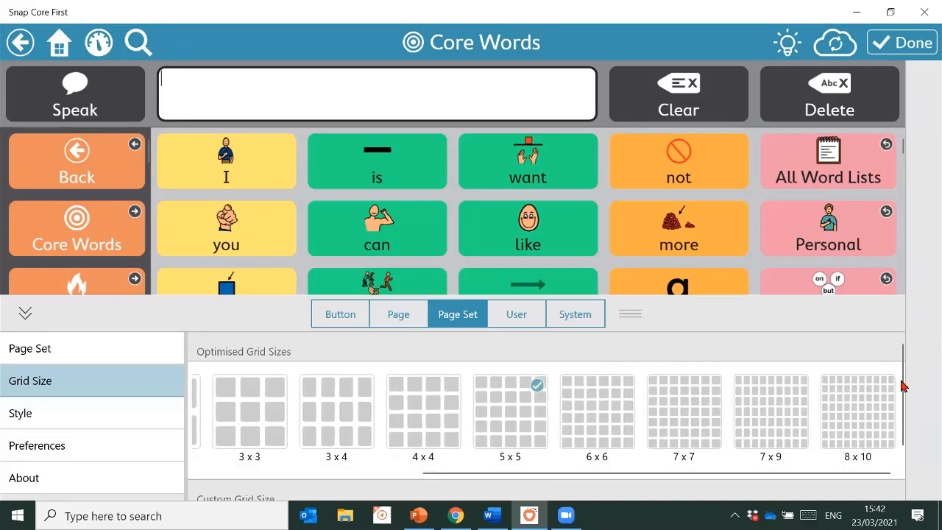
{"action": "left_click_drag", "start_coordinate": [900, 385], "coordinate": [901, 448]}
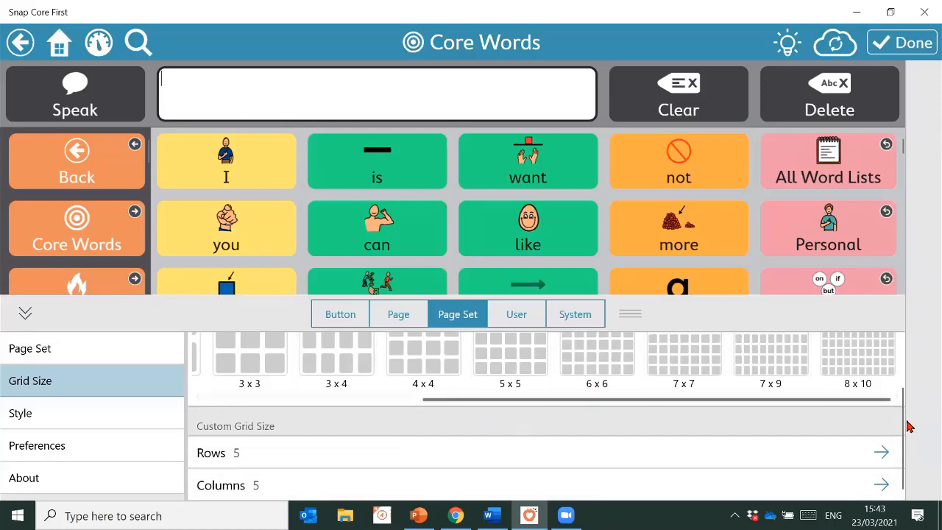
{"action": "left_click_drag", "start_coordinate": [906, 416], "coordinate": [905, 383]}
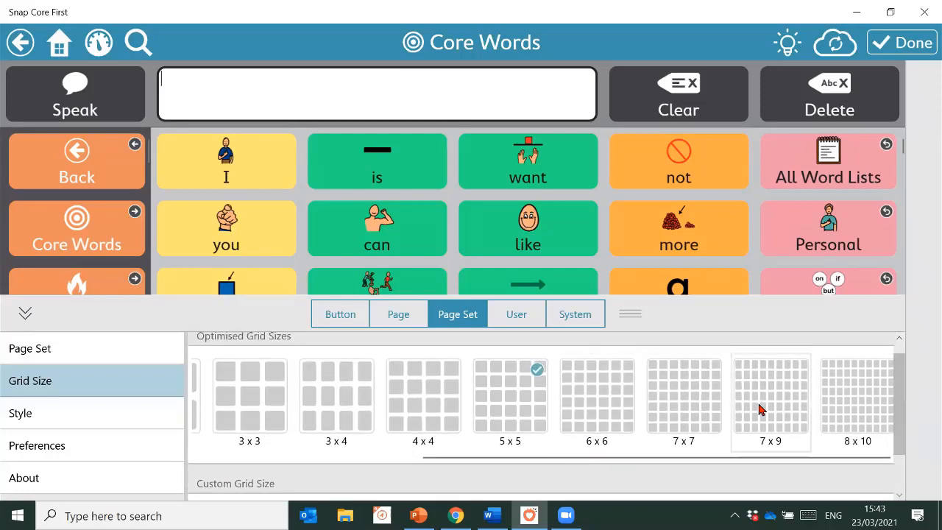
{"action": "left_click", "coordinate": [821, 383]}
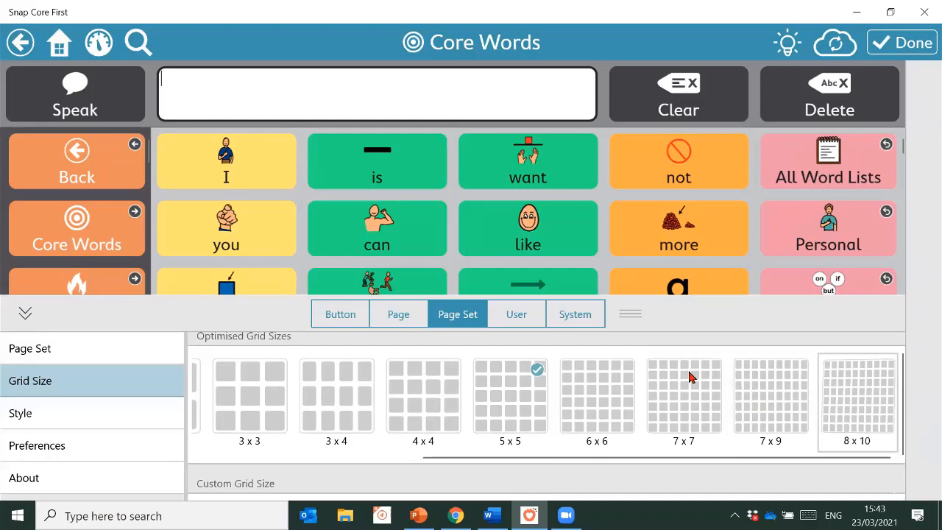
{"action": "left_click", "coordinate": [762, 401]}
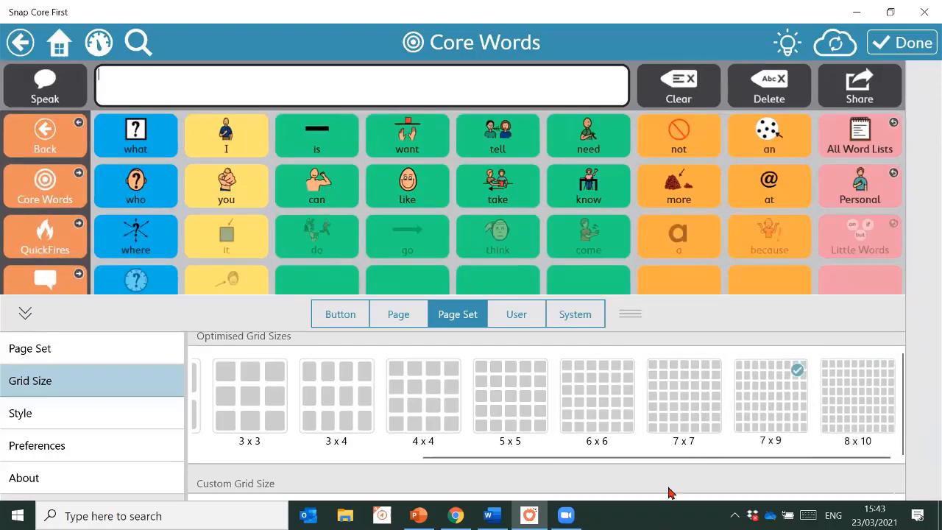
Leave editing, go from Topics and Canteen to the Core Words page, and start editing it
{"action": "left_click", "coordinate": [912, 43]}
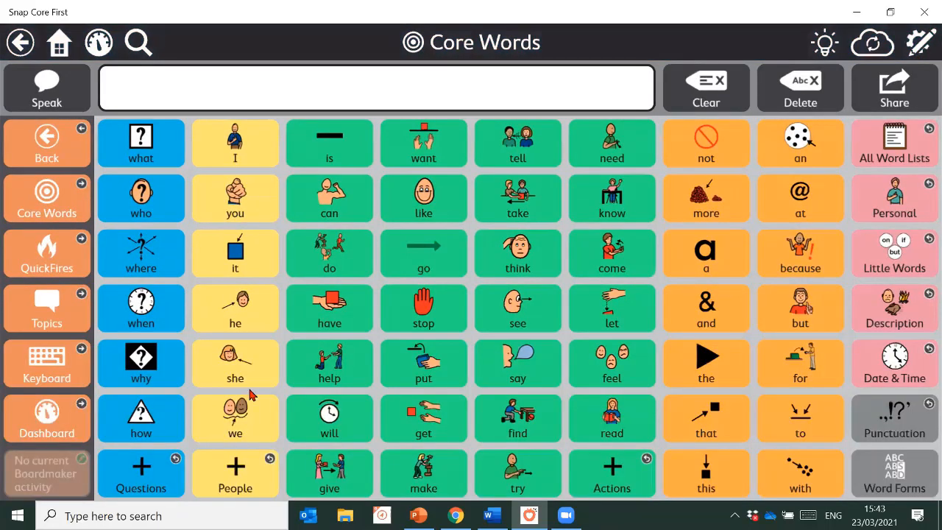
{"action": "left_click", "coordinate": [56, 304]}
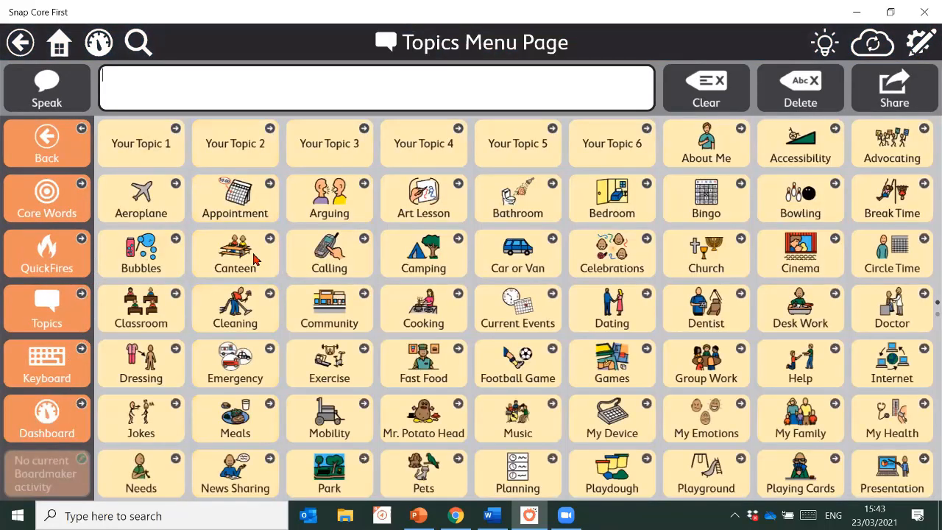
{"action": "left_click", "coordinate": [252, 257]}
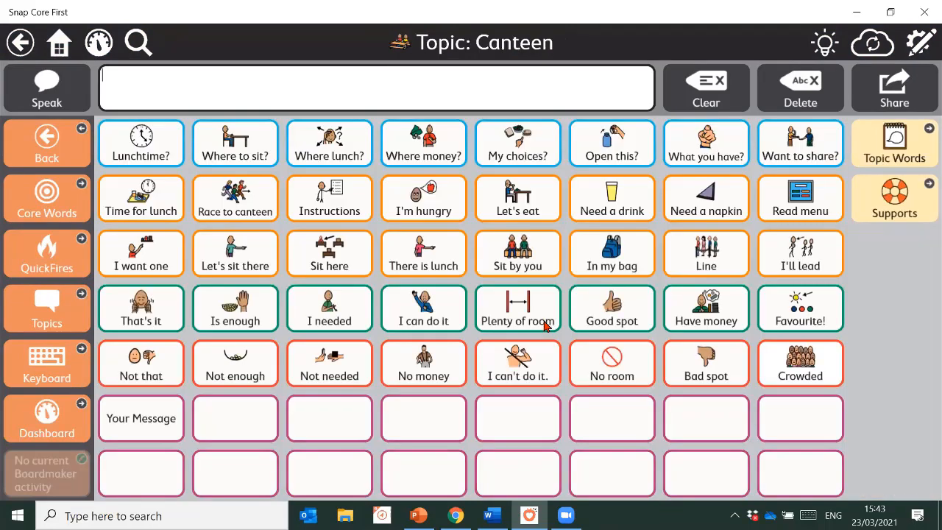
{"action": "left_click", "coordinate": [65, 200]}
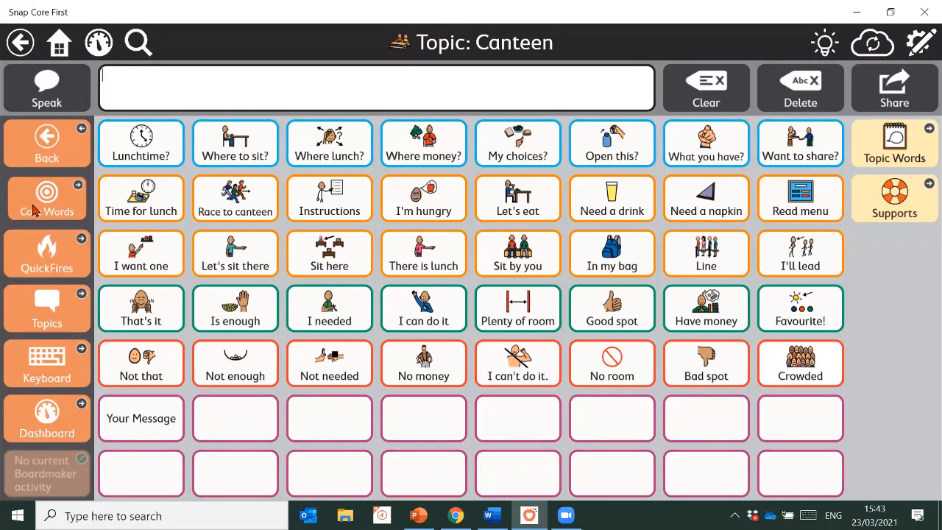
{"action": "left_click", "coordinate": [929, 44]}
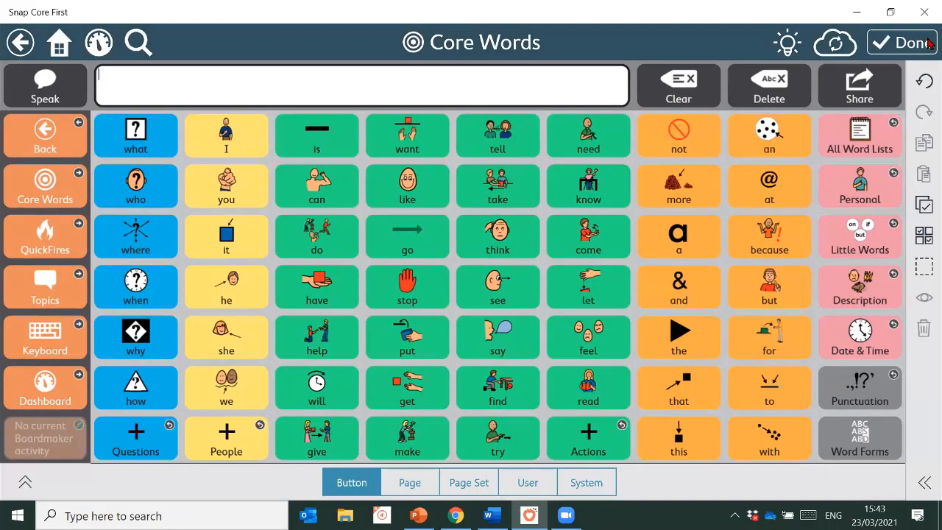
Change the page set grid size to 7 x 7, trying 3 x 4 first, and exit edit mode
{"action": "left_click", "coordinate": [471, 483]}
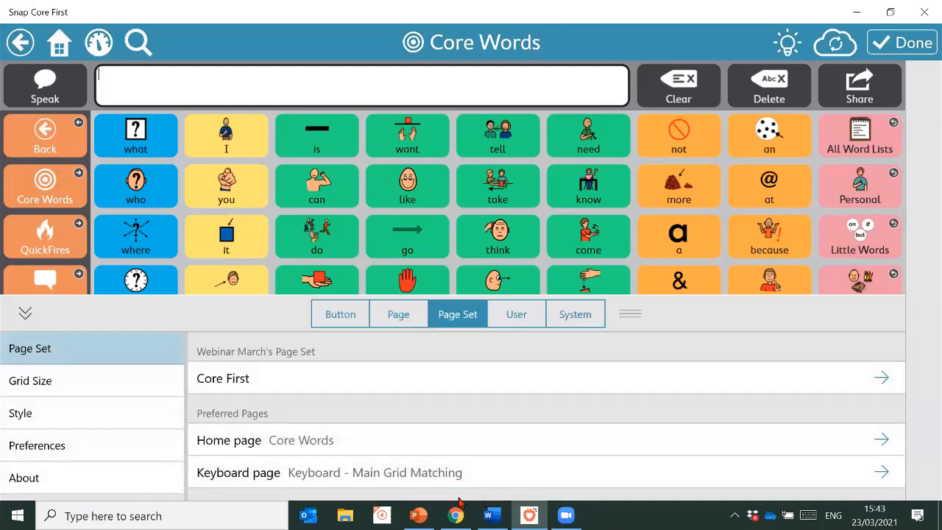
{"action": "left_click", "coordinate": [59, 387]}
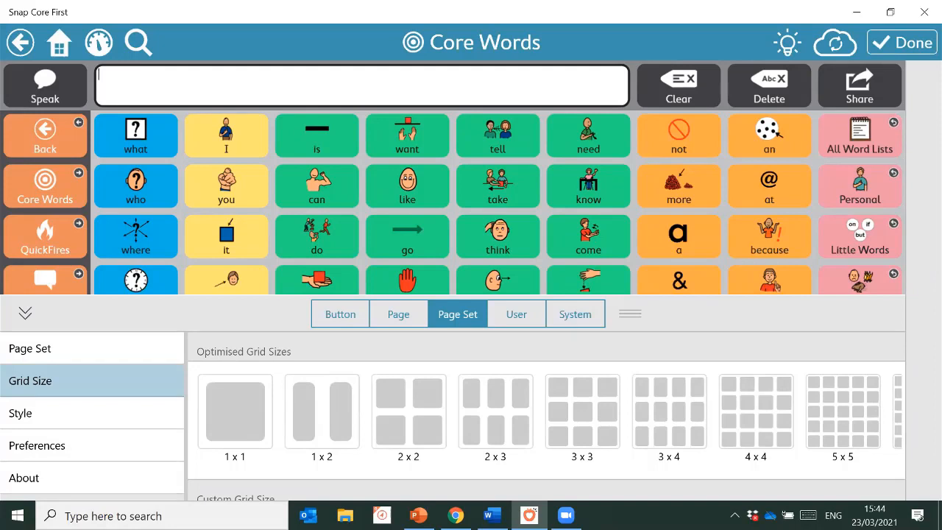
{"action": "left_click", "coordinate": [644, 416]}
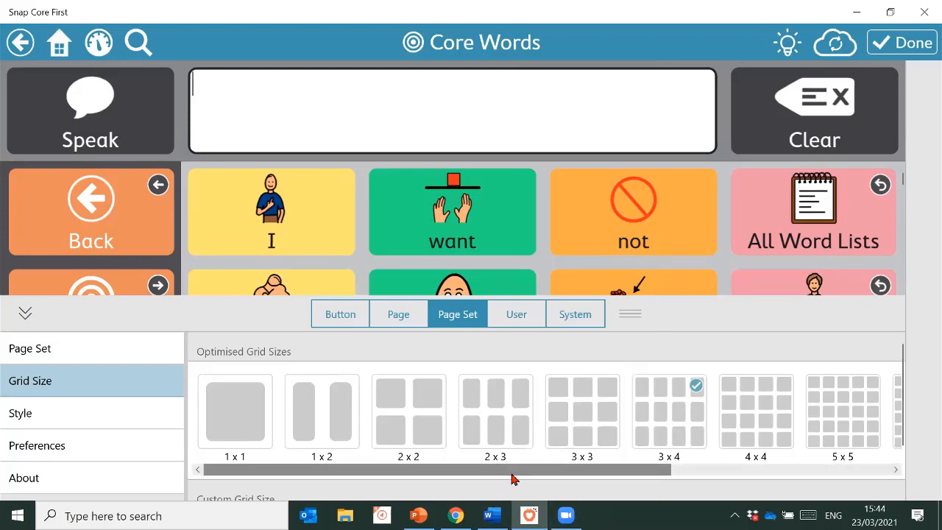
{"action": "scroll", "coordinate": [683, 444], "scroll_direction": "down", "scroll_amount": 3}
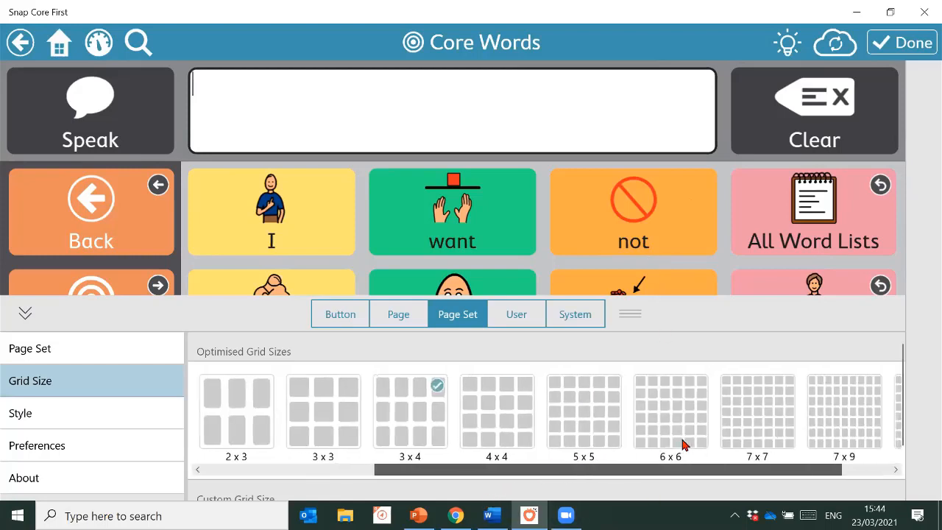
{"action": "left_click", "coordinate": [765, 425]}
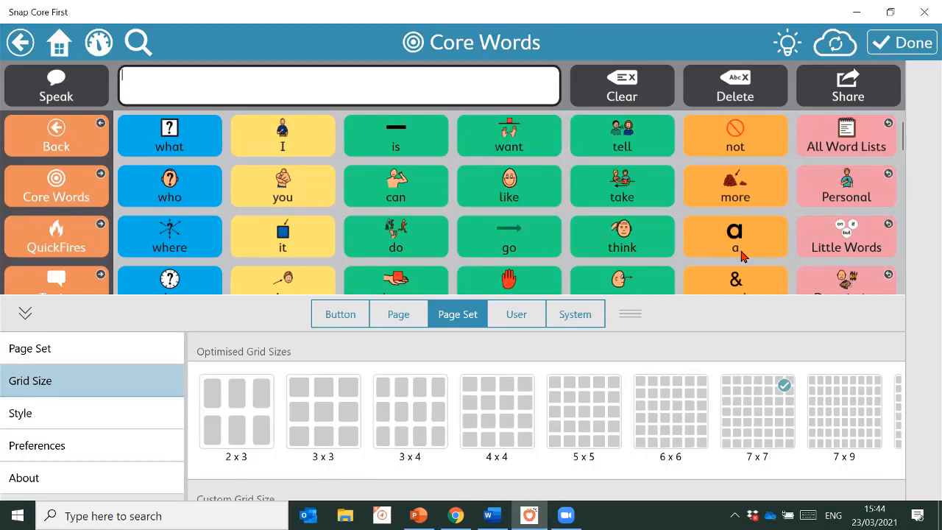
{"action": "left_click", "coordinate": [898, 45]}
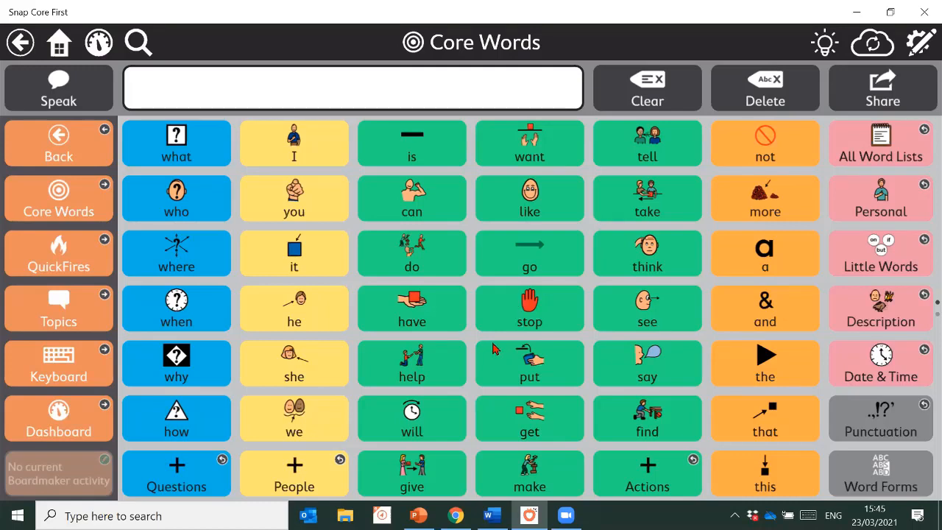
Re-enter edit mode on the Core Words page with the pencil icon
{"action": "left_click", "coordinate": [922, 47]}
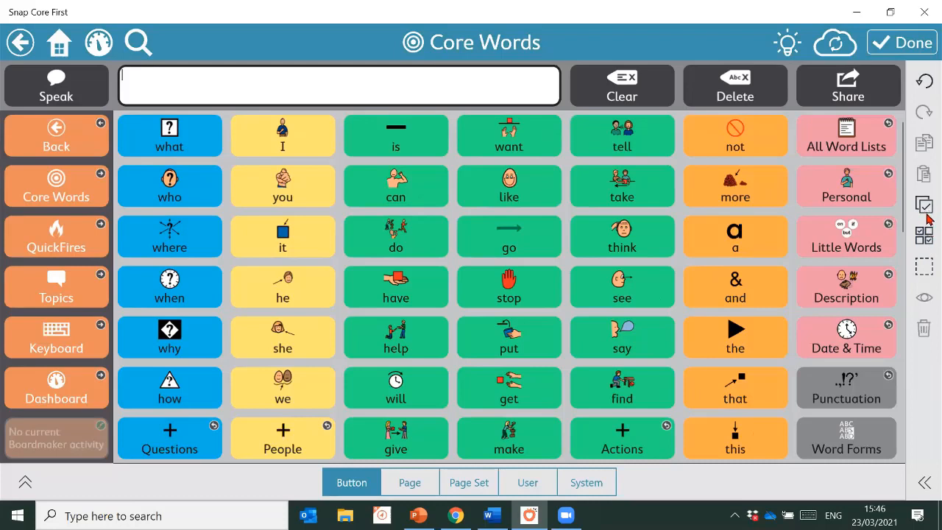
Try selecting all buttons and deselecting is, can and do, then clear the selection
{"action": "left_click", "coordinate": [926, 209]}
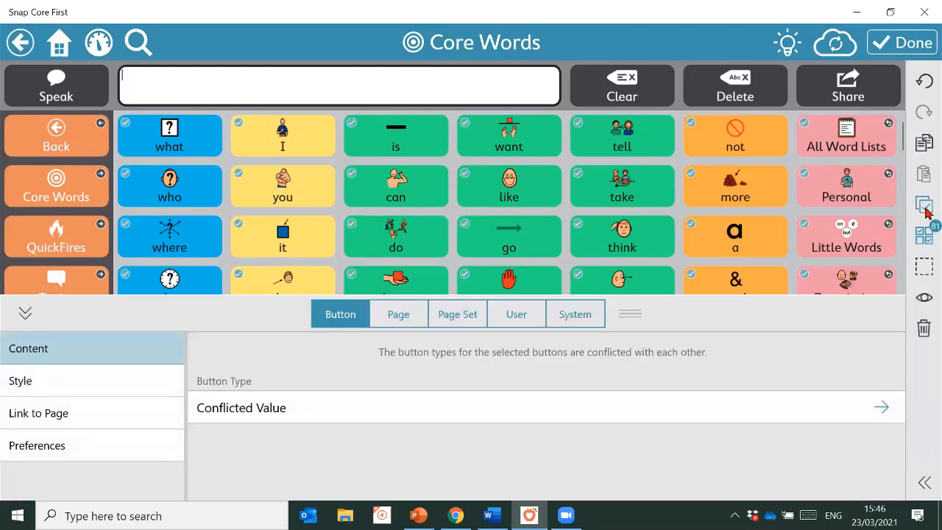
{"action": "left_click", "coordinate": [394, 150]}
{"action": "left_click", "coordinate": [394, 187]}
{"action": "left_click", "coordinate": [394, 237]}
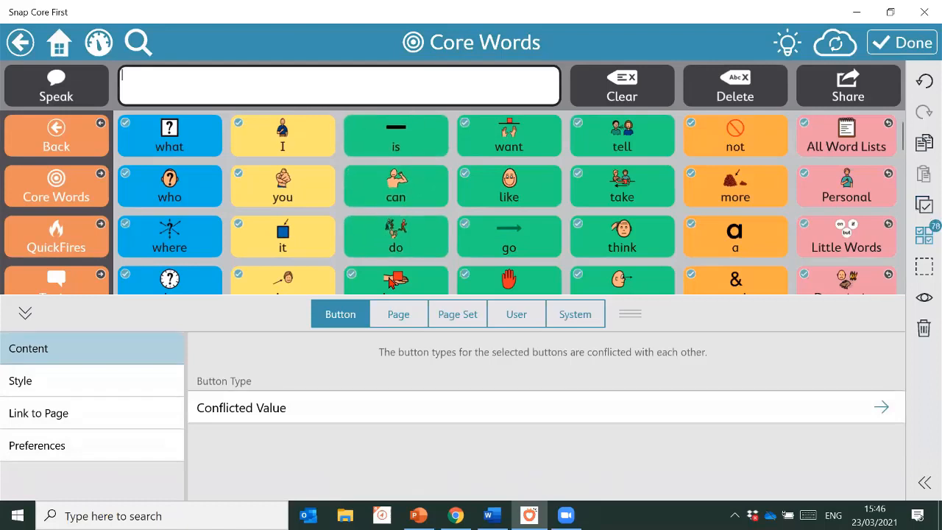
{"action": "left_click", "coordinate": [926, 208]}
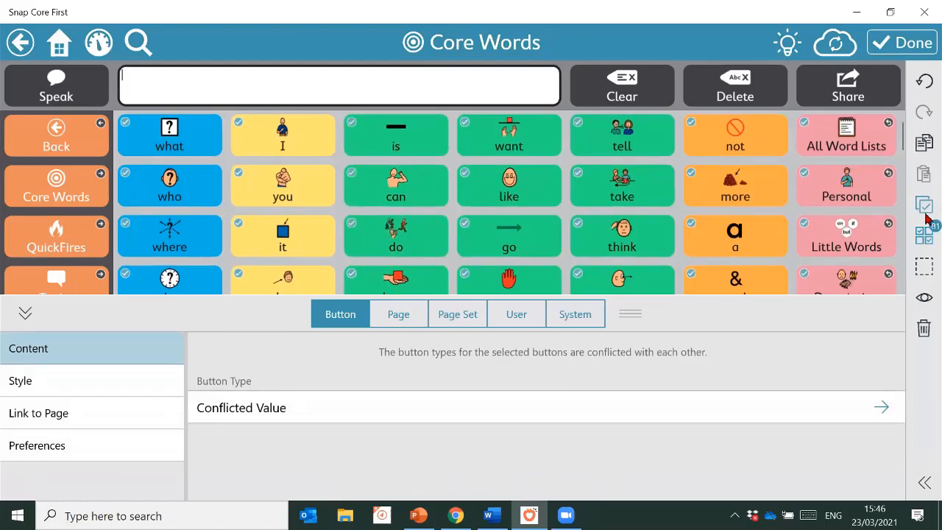
{"action": "left_click", "coordinate": [926, 234]}
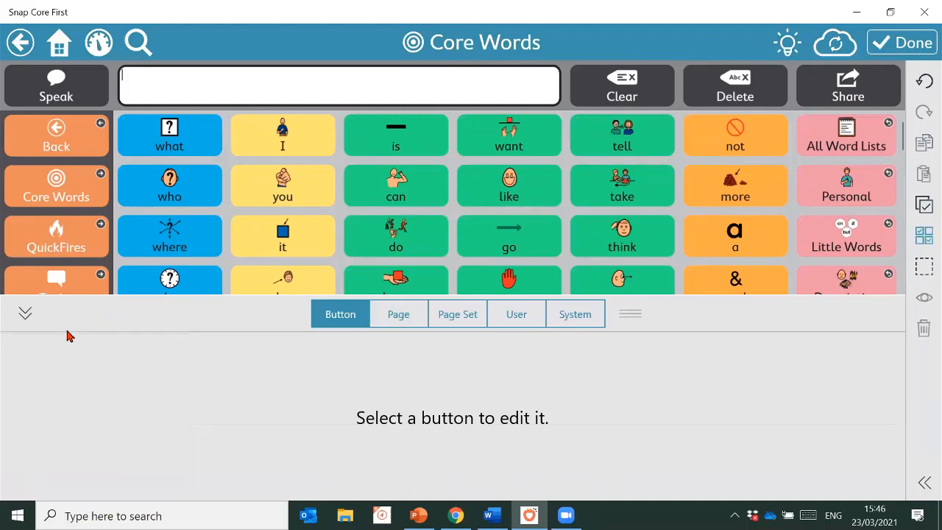
{"action": "left_click", "coordinate": [25, 315]}
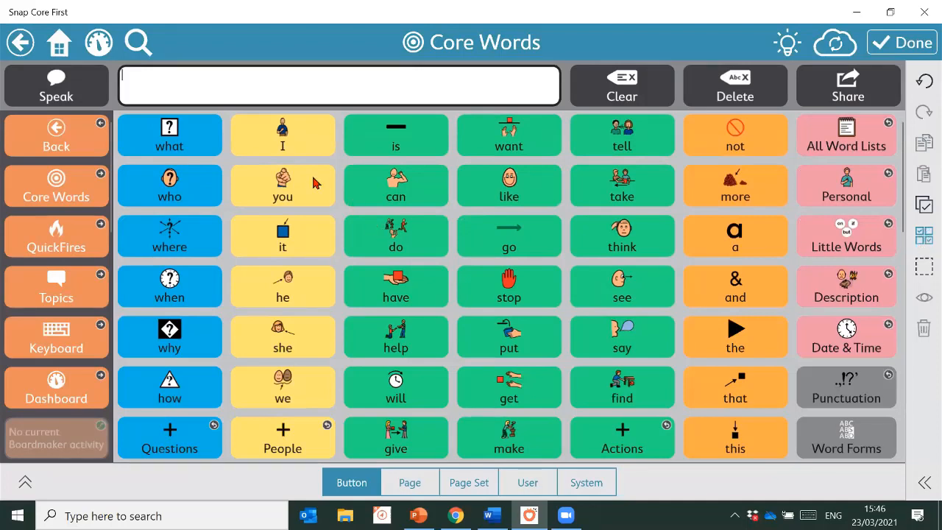
Select the pronoun and question-word columns plus the bottom rows, and hide those 26 buttons
{"action": "left_click", "coordinate": [294, 139]}
{"action": "left_click", "coordinate": [316, 196]}
{"action": "left_click", "coordinate": [321, 243]}
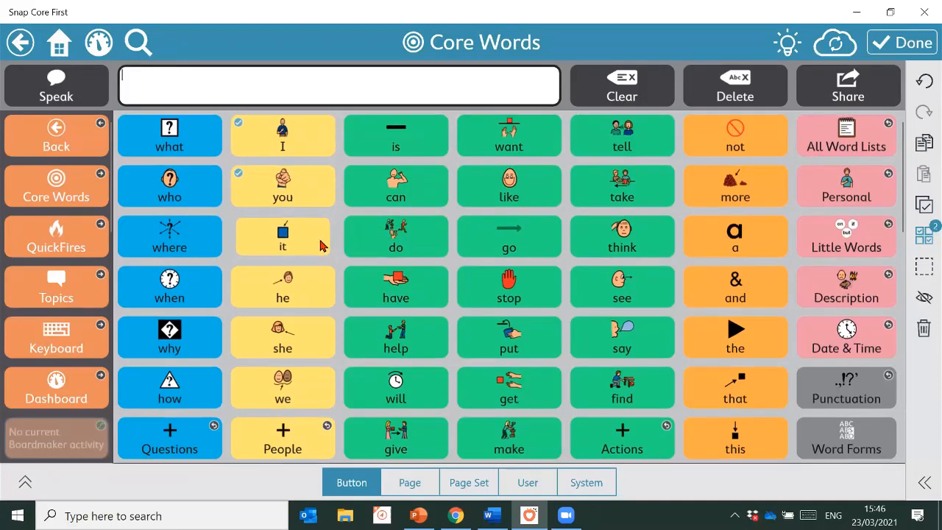
{"action": "left_click", "coordinate": [331, 294]}
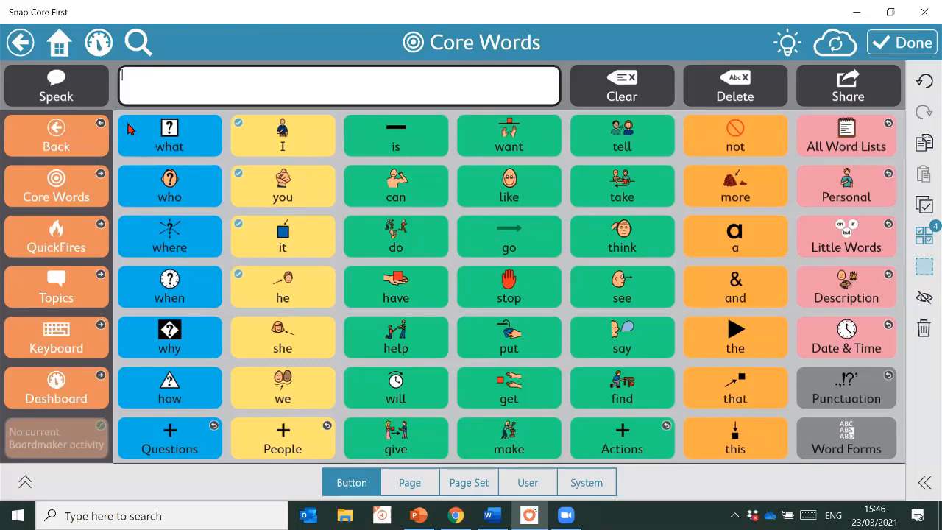
{"action": "left_click_drag", "start_coordinate": [126, 121], "coordinate": [322, 413]}
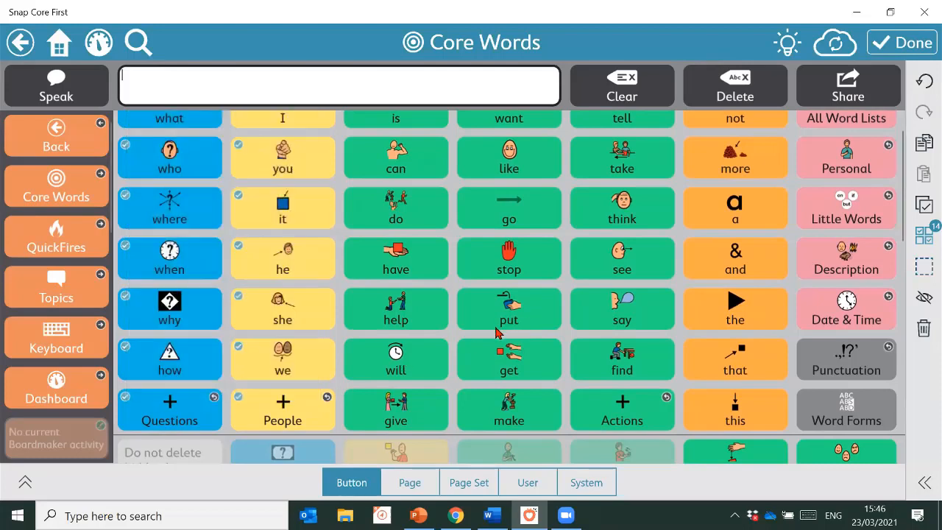
{"action": "scroll", "coordinate": [376, 305], "scroll_direction": "up", "scroll_amount": 1}
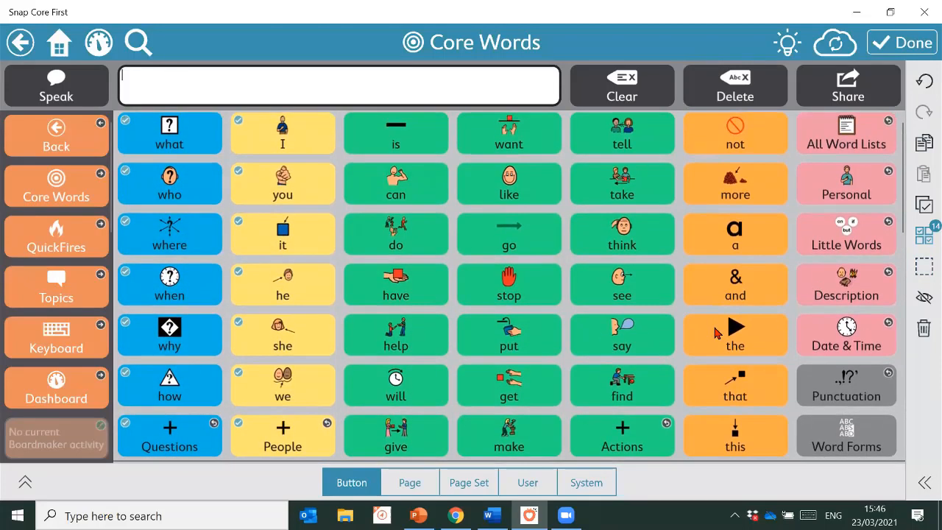
{"action": "left_click", "coordinate": [924, 267]}
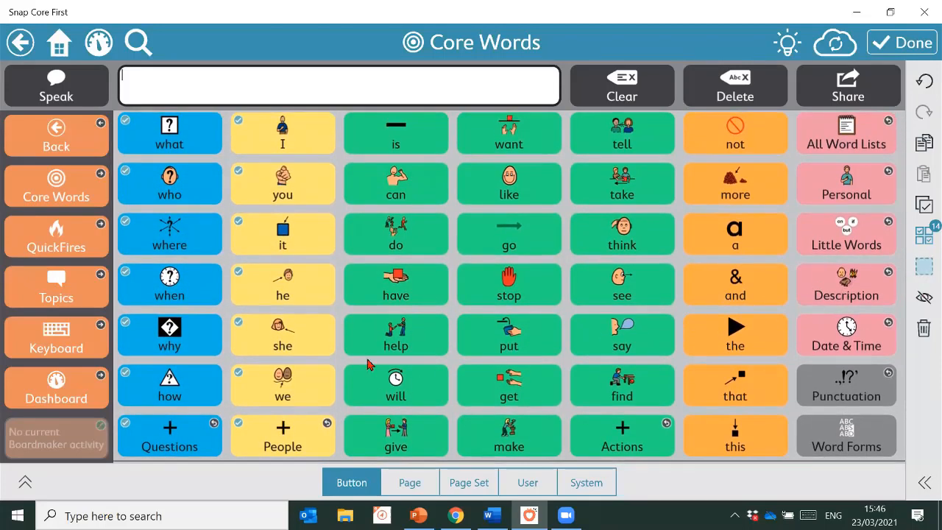
{"action": "left_click_drag", "start_coordinate": [379, 317], "coordinate": [769, 435]}
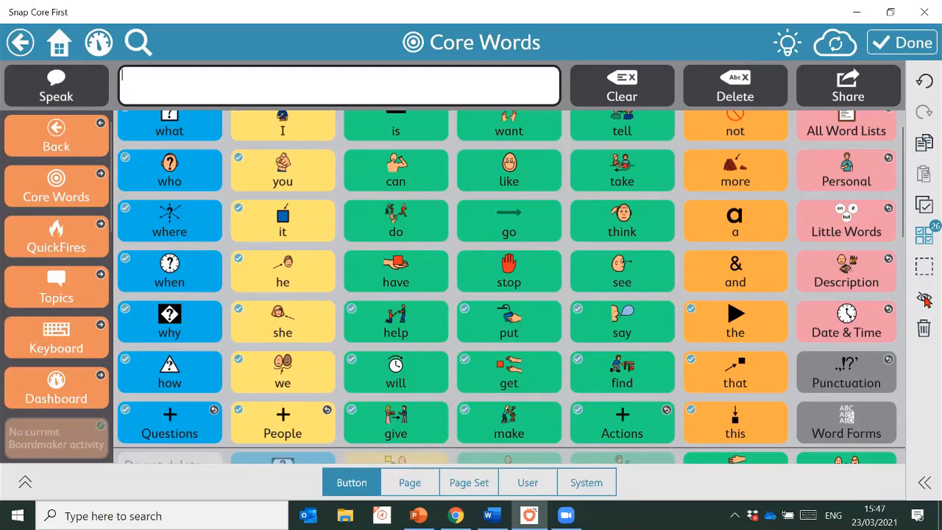
{"action": "left_click", "coordinate": [925, 298]}
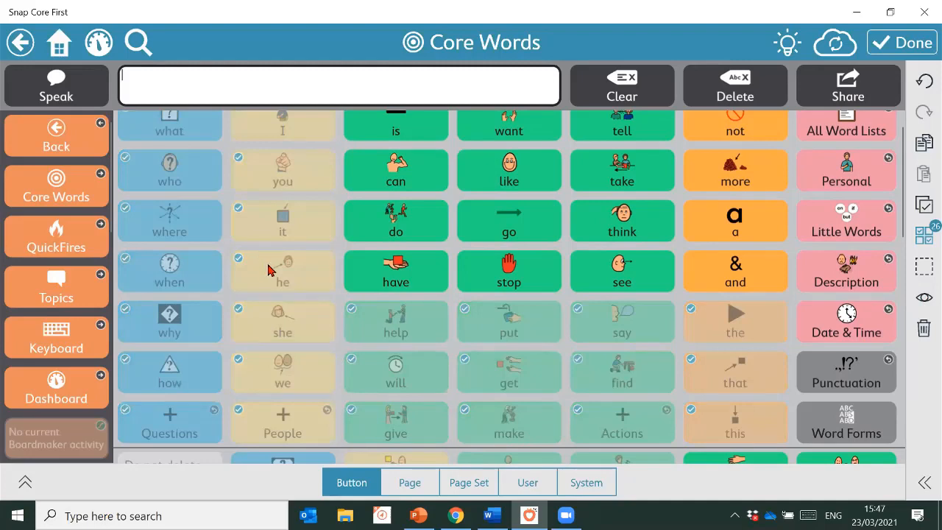
{"action": "left_click", "coordinate": [912, 44]}
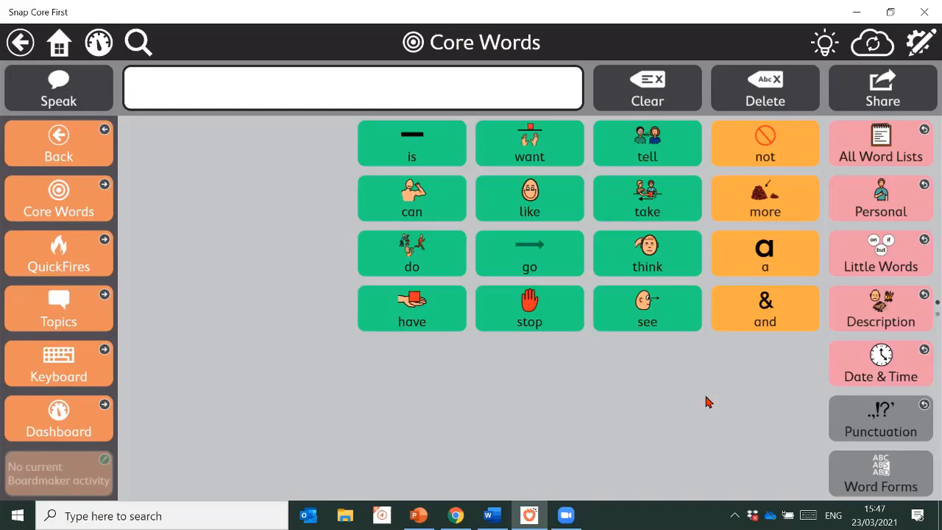
{"action": "left_click", "coordinate": [920, 43]}
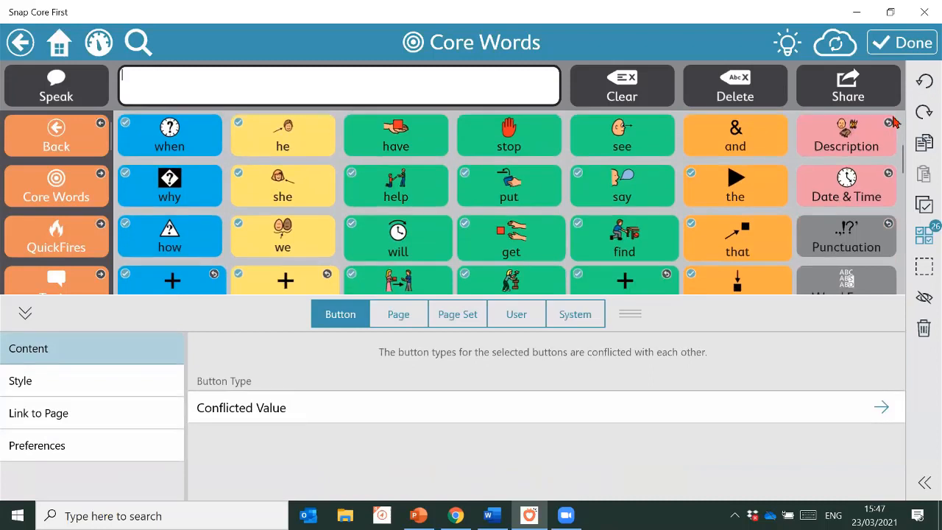
Select every Core Words button, unhide them all, then preview and re-enter edit mode
{"action": "left_click", "coordinate": [926, 76]}
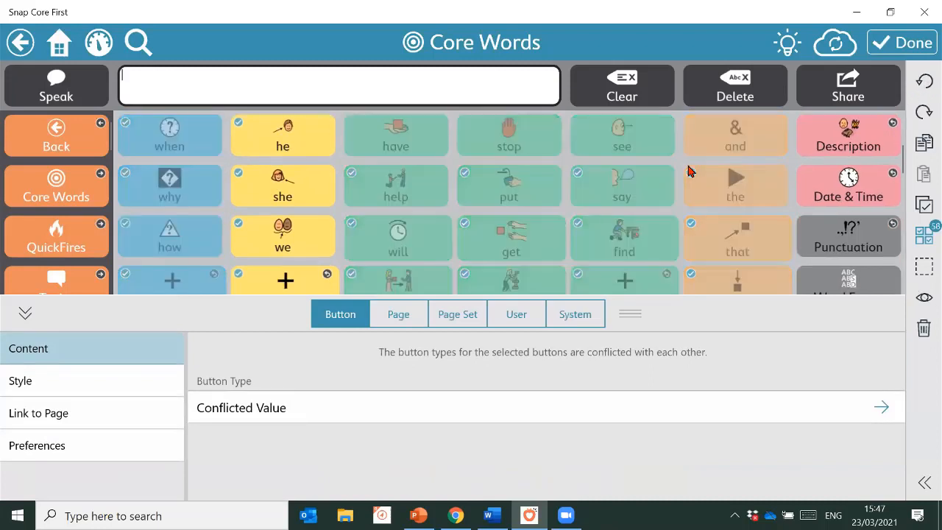
{"action": "left_click", "coordinate": [28, 312]}
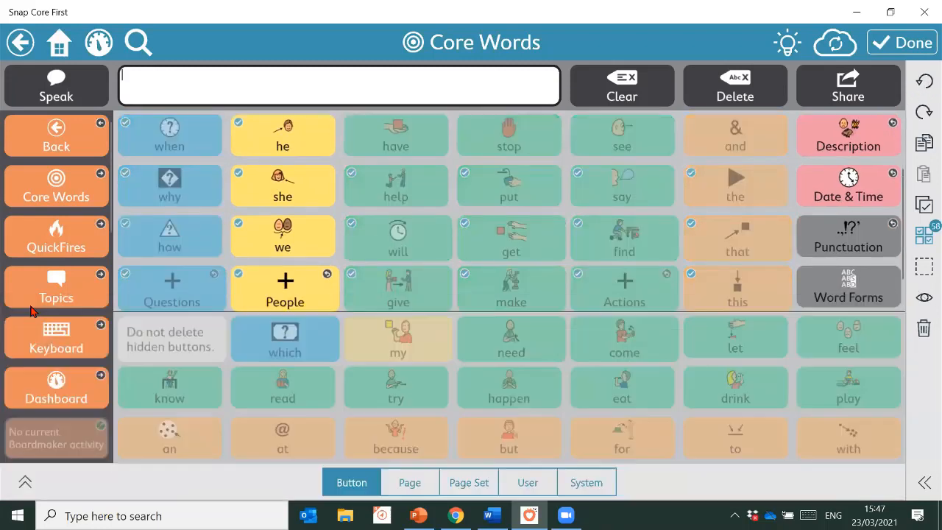
{"action": "left_click", "coordinate": [925, 236]}
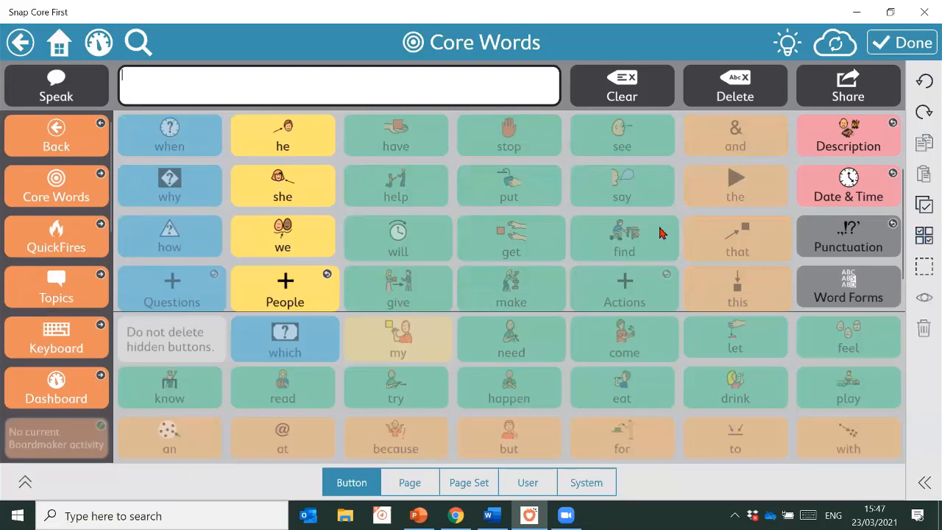
{"action": "left_click", "coordinate": [926, 236]}
{"action": "scroll", "coordinate": [546, 235], "scroll_direction": "up", "scroll_amount": 3}
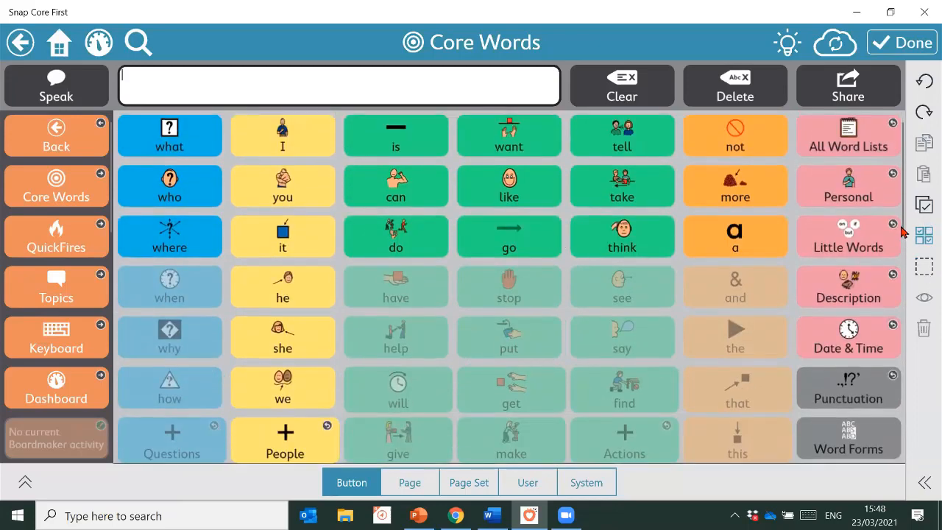
{"action": "left_click", "coordinate": [928, 207]}
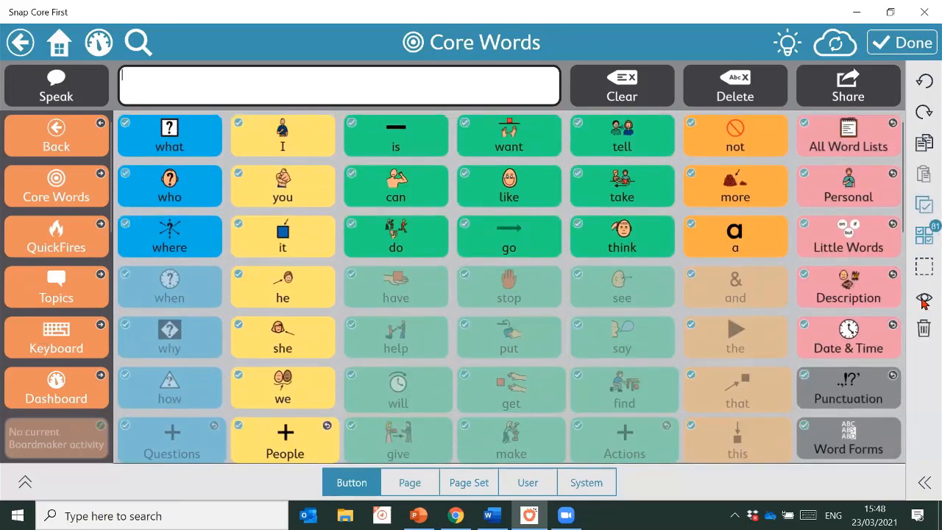
{"action": "left_click", "coordinate": [923, 299]}
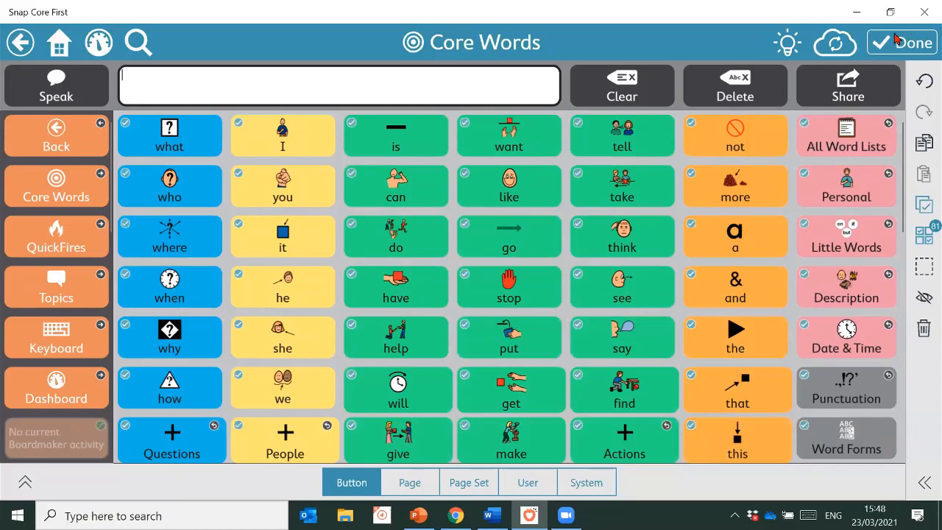
{"action": "left_click", "coordinate": [899, 42]}
{"action": "left_click", "coordinate": [926, 44]}
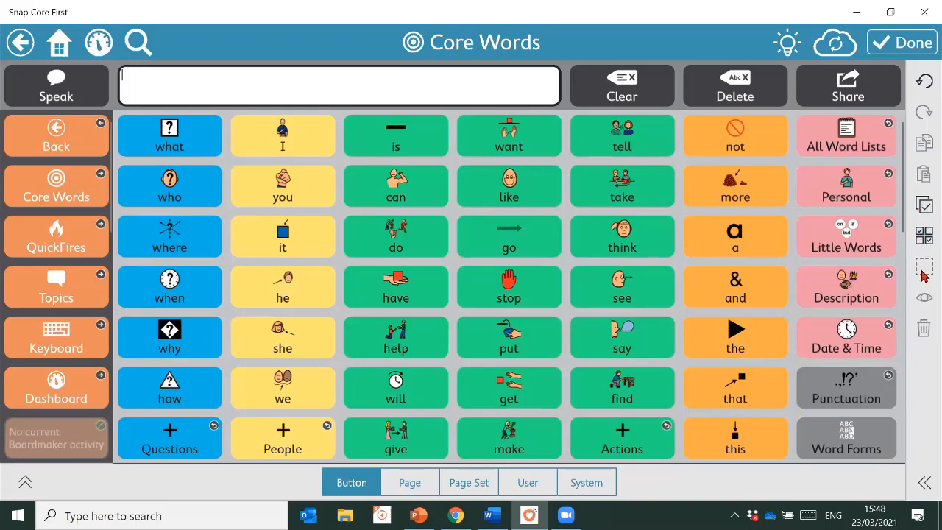
Clear the selection and pick the I, you and it pronoun buttons
{"action": "left_click", "coordinate": [926, 206]}
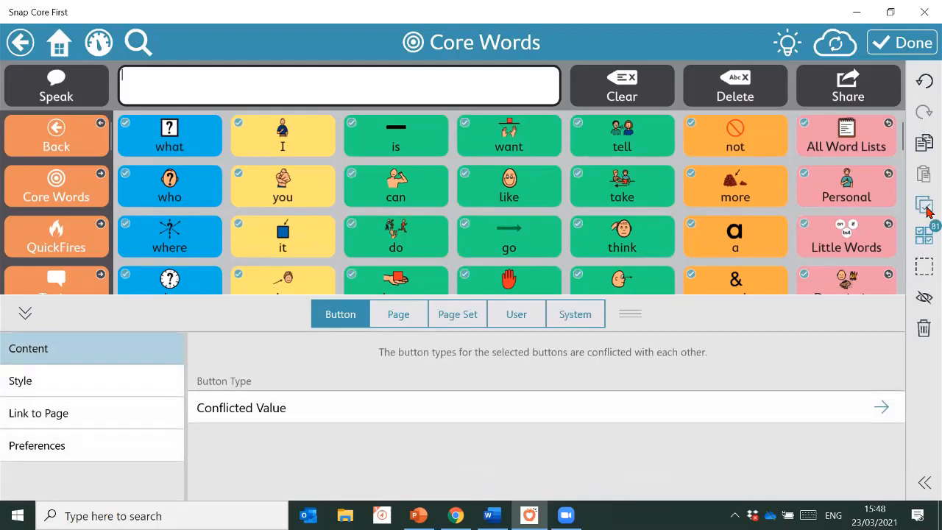
{"action": "left_click", "coordinate": [926, 208]}
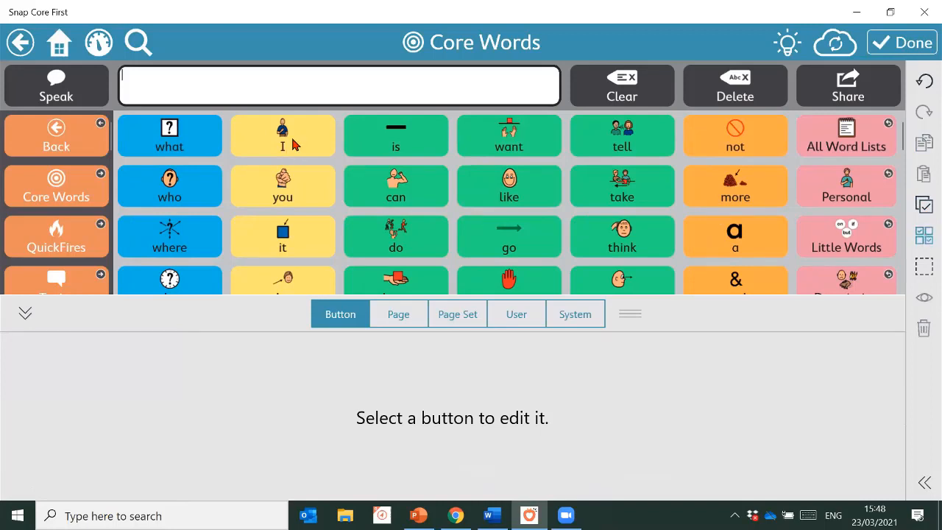
{"action": "left_click", "coordinate": [295, 144]}
{"action": "left_click", "coordinate": [292, 206]}
{"action": "left_click", "coordinate": [301, 238]}
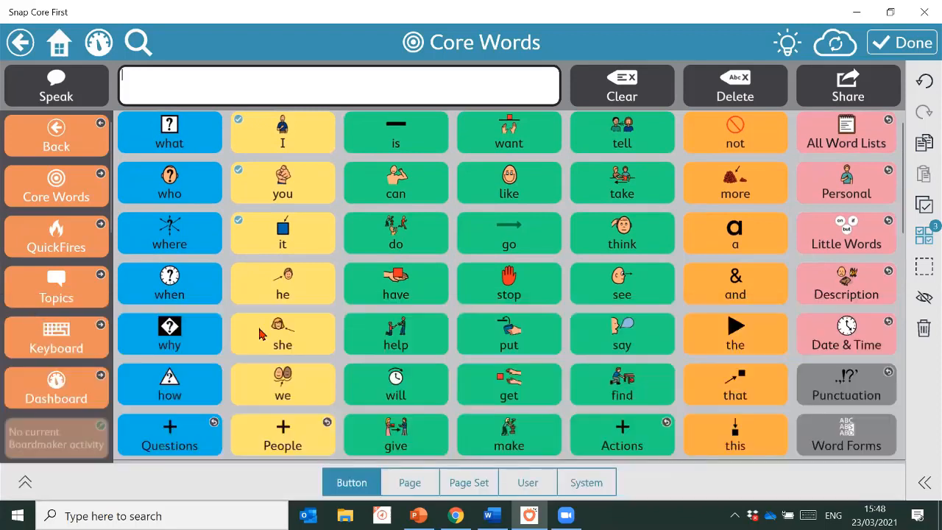
{"action": "left_click", "coordinate": [26, 315]}
Box-select the question-word column and the lower green and orange words, then hide them
{"action": "left_click", "coordinate": [924, 271]}
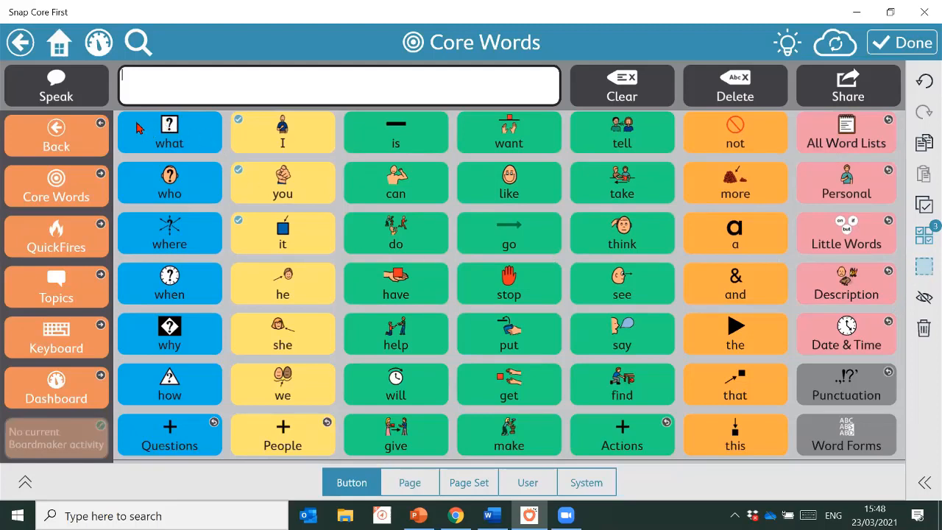
{"action": "left_click_drag", "start_coordinate": [137, 124], "coordinate": [331, 417]}
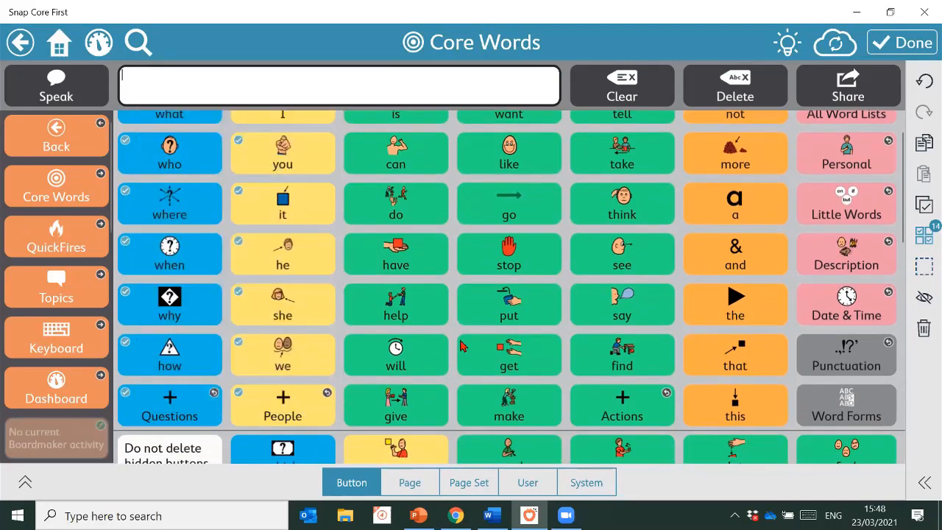
{"action": "left_click", "coordinate": [924, 266]}
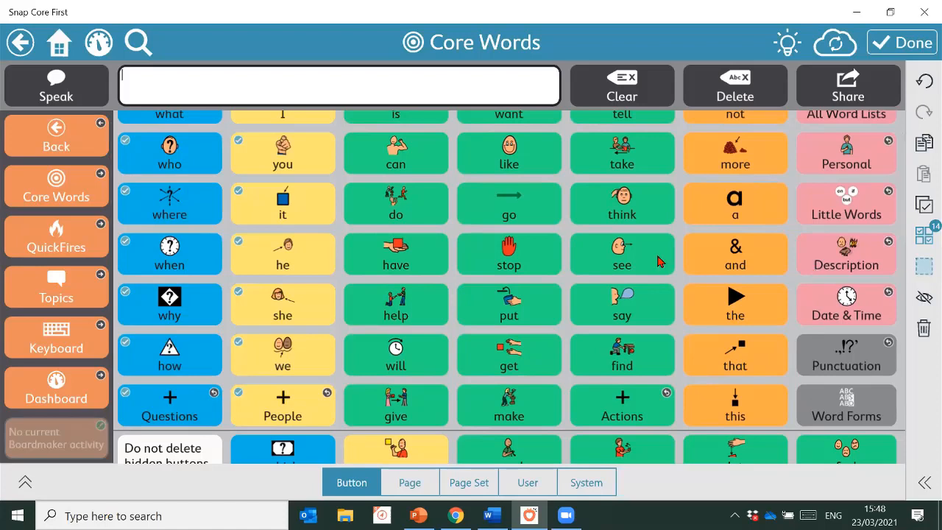
{"action": "left_click", "coordinate": [383, 250]}
{"action": "left_click_drag", "start_coordinate": [381, 246], "coordinate": [738, 418]}
{"action": "left_click_drag", "start_coordinate": [751, 418], "coordinate": [751, 416]}
{"action": "scroll", "coordinate": [785, 300], "scroll_direction": "up", "scroll_amount": 1}
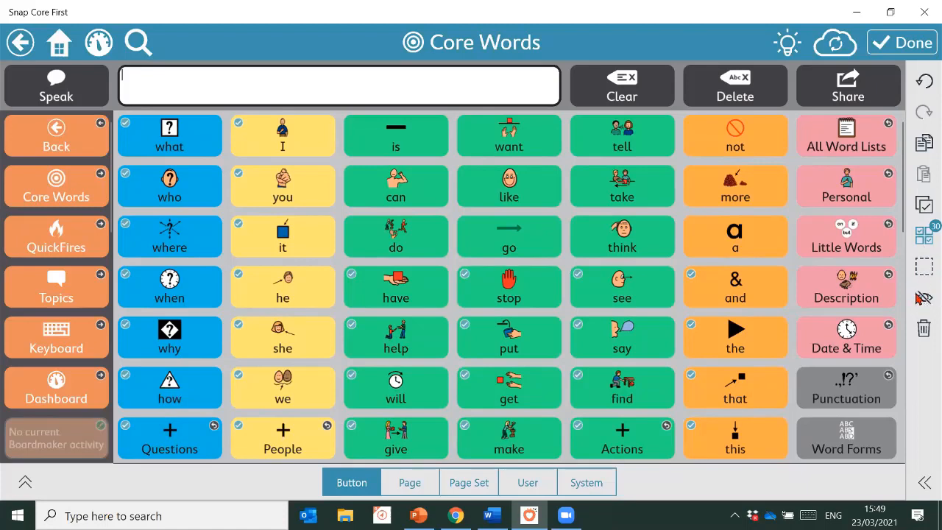
{"action": "left_click", "coordinate": [923, 298]}
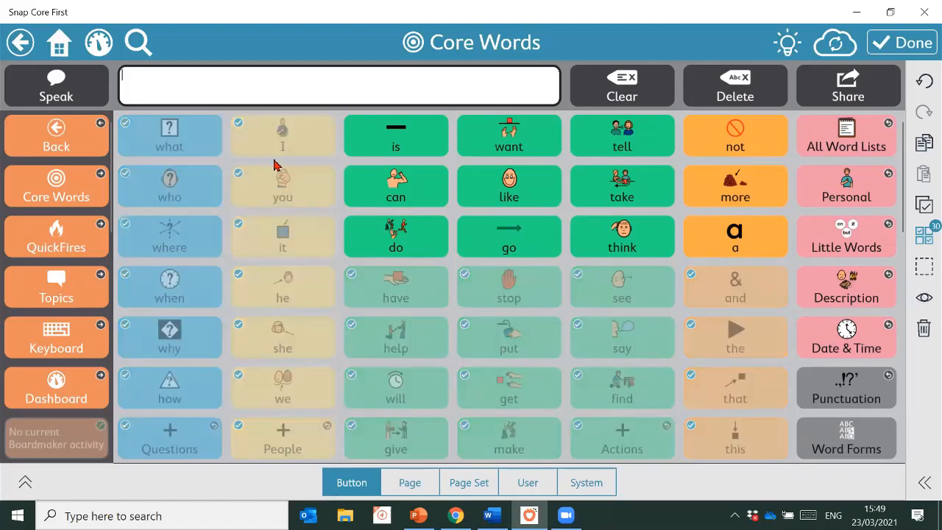
Unhide the yellow pronoun column (I, you, it, he, she, we, People) and exit edit mode
{"action": "left_click", "coordinate": [912, 44]}
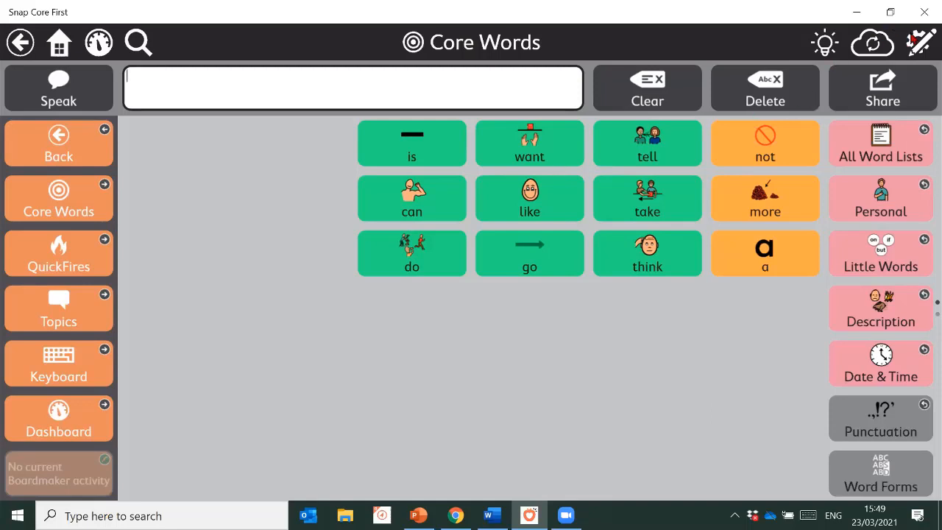
{"action": "left_click", "coordinate": [919, 42]}
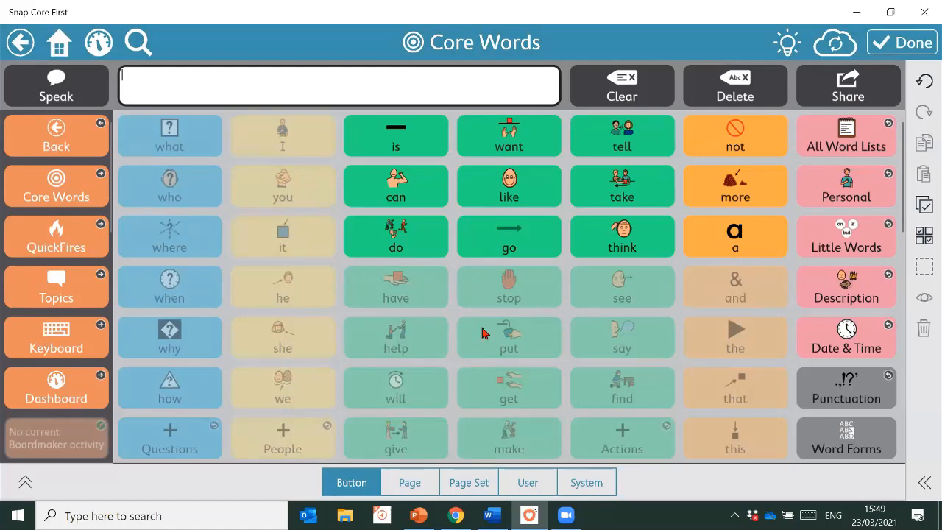
{"action": "left_click", "coordinate": [927, 272]}
{"action": "left_click_drag", "start_coordinate": [237, 127], "coordinate": [324, 394]}
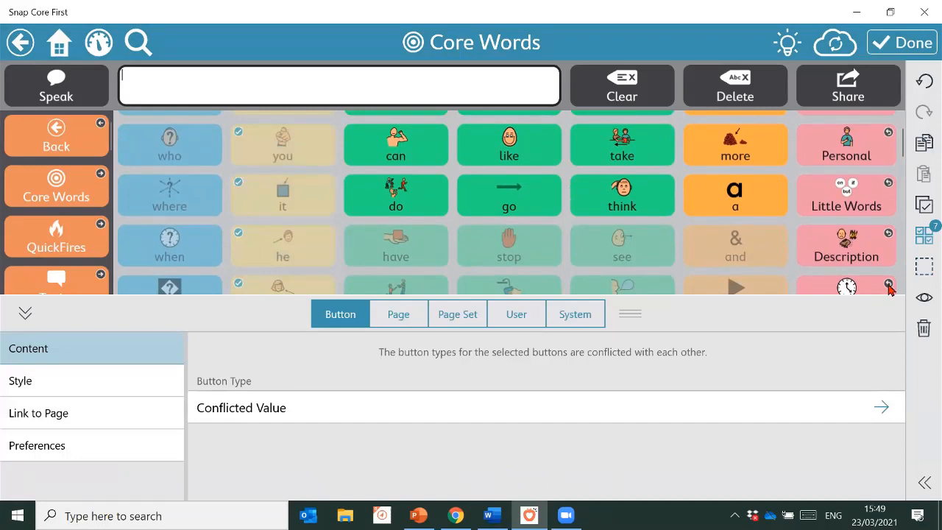
{"action": "left_click", "coordinate": [923, 302]}
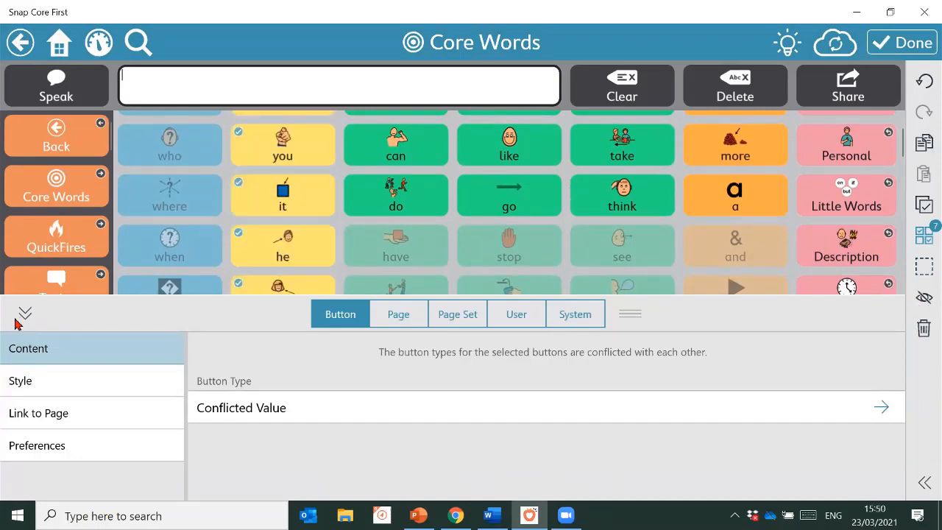
{"action": "left_click", "coordinate": [22, 317]}
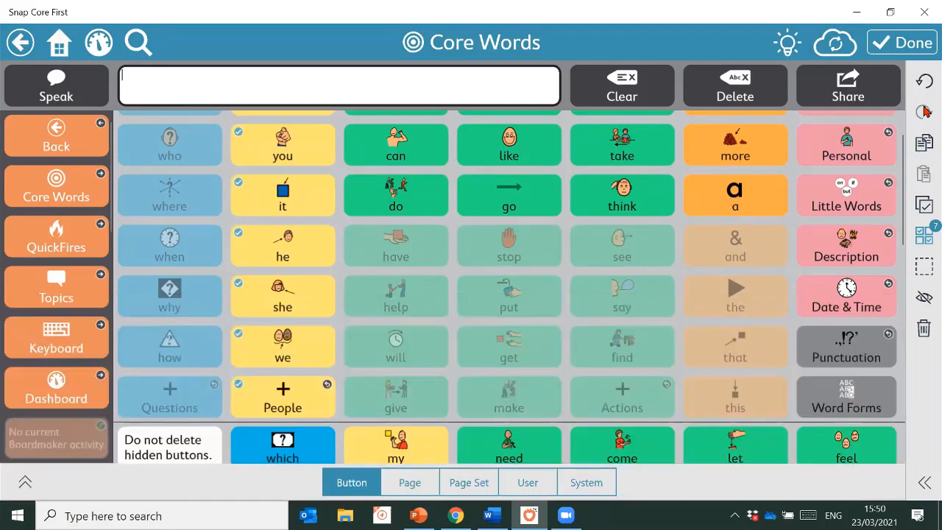
{"action": "left_click", "coordinate": [922, 43]}
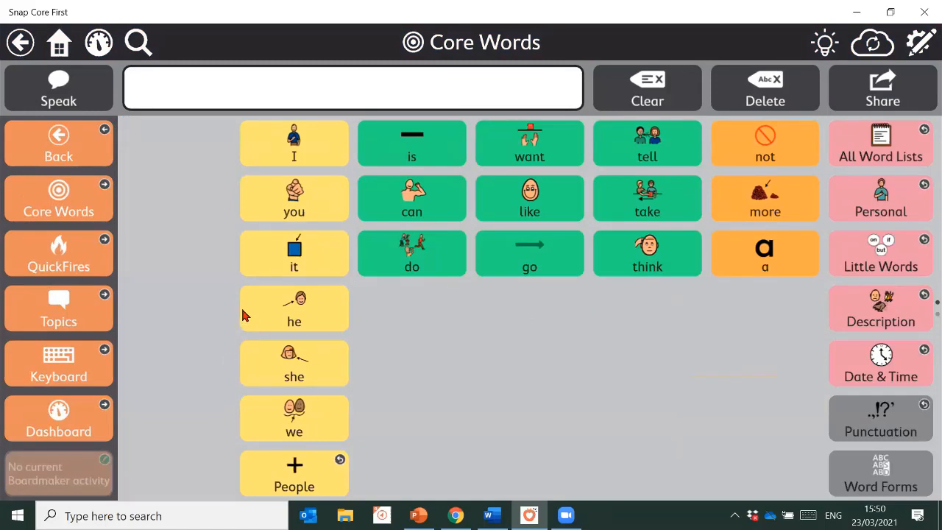
Box-select the what-to-Questions column, unhide those question words, and leave edit mode
{"action": "left_click", "coordinate": [922, 44]}
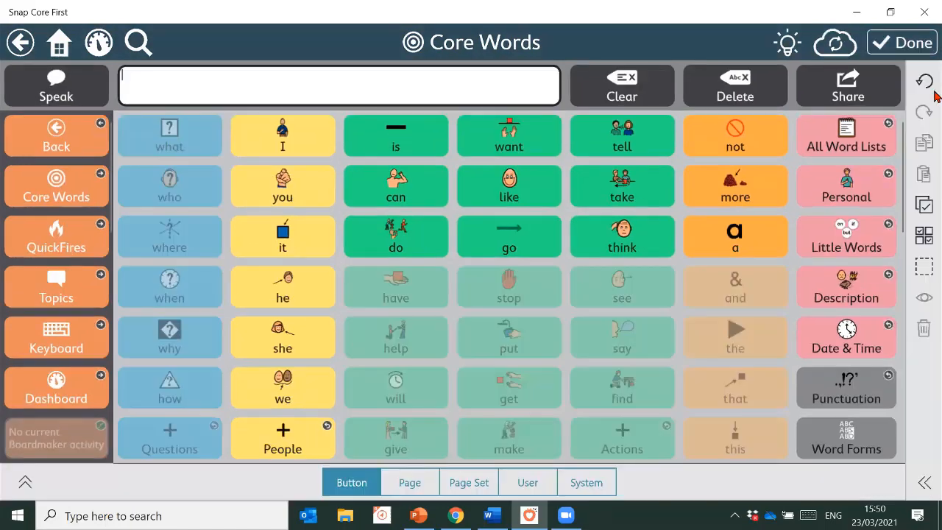
{"action": "left_click", "coordinate": [924, 266]}
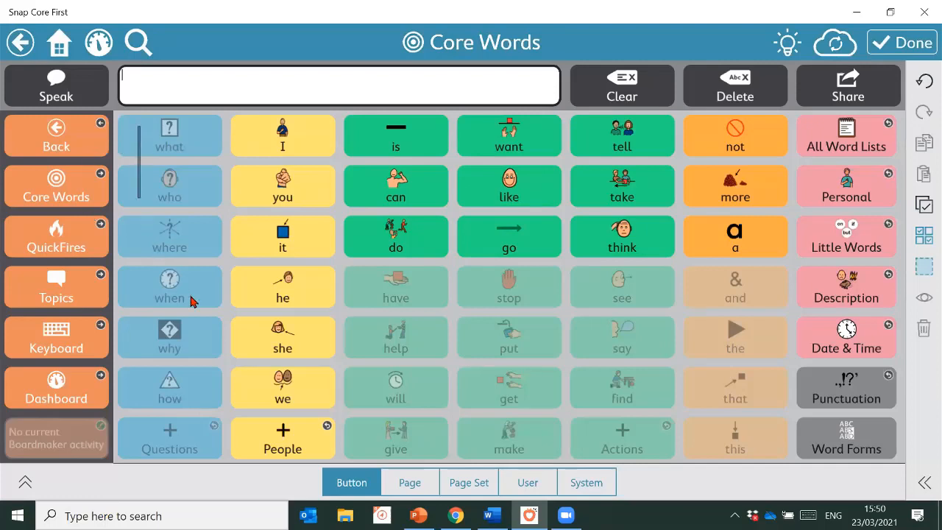
{"action": "left_click_drag", "start_coordinate": [190, 302], "coordinate": [216, 444]}
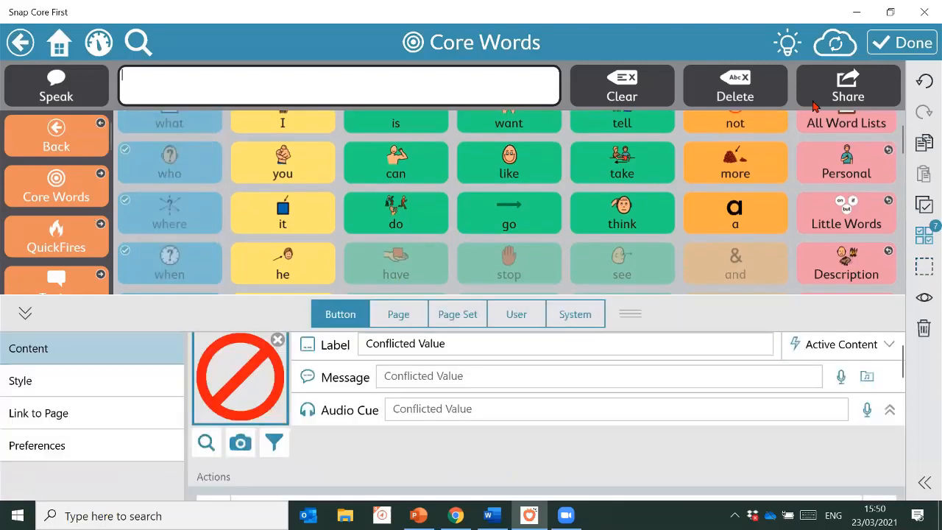
{"action": "left_click", "coordinate": [924, 298]}
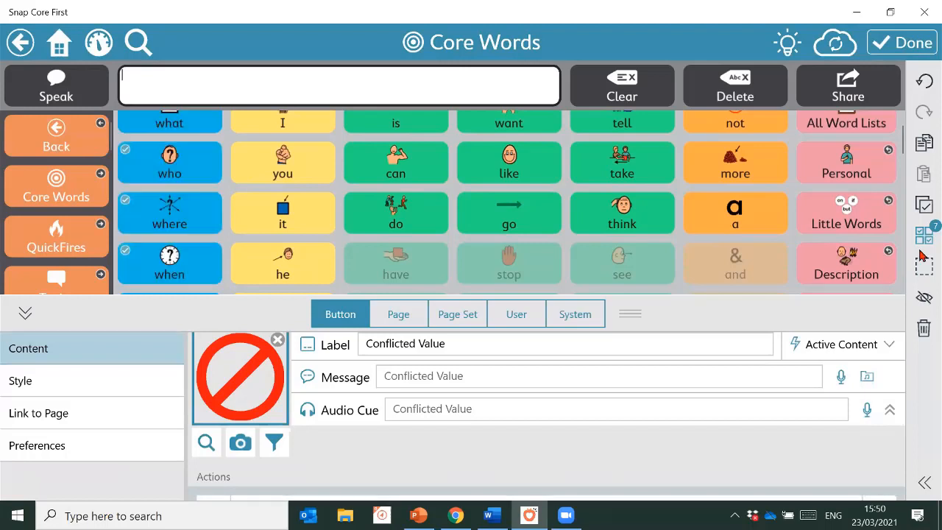
{"action": "left_click", "coordinate": [923, 43]}
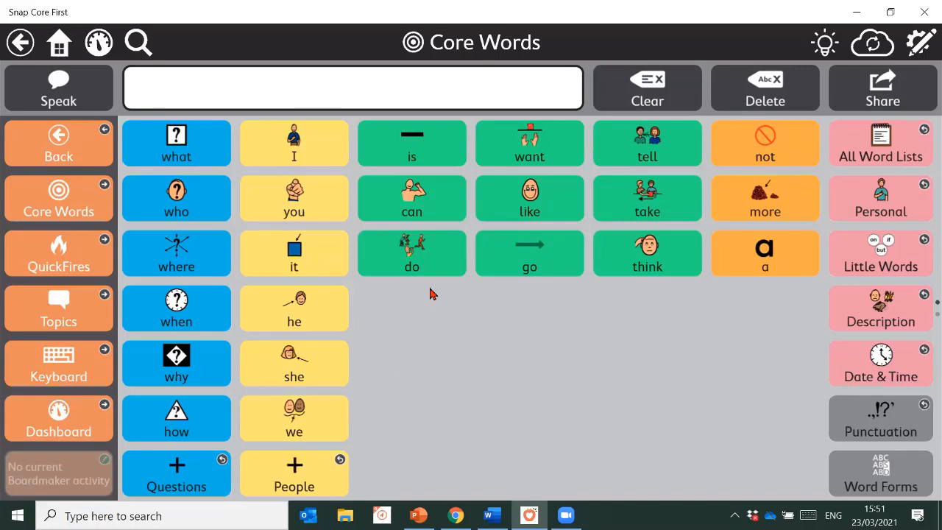
Select all Core Words buttons and unhide them, including have, stop and see, then finish editing
{"action": "left_click", "coordinate": [921, 41]}
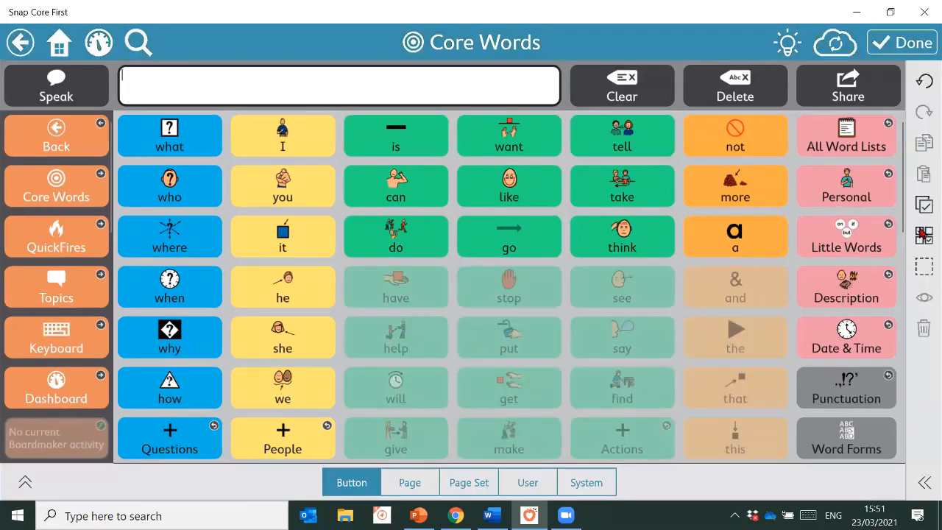
{"action": "left_click", "coordinate": [923, 205]}
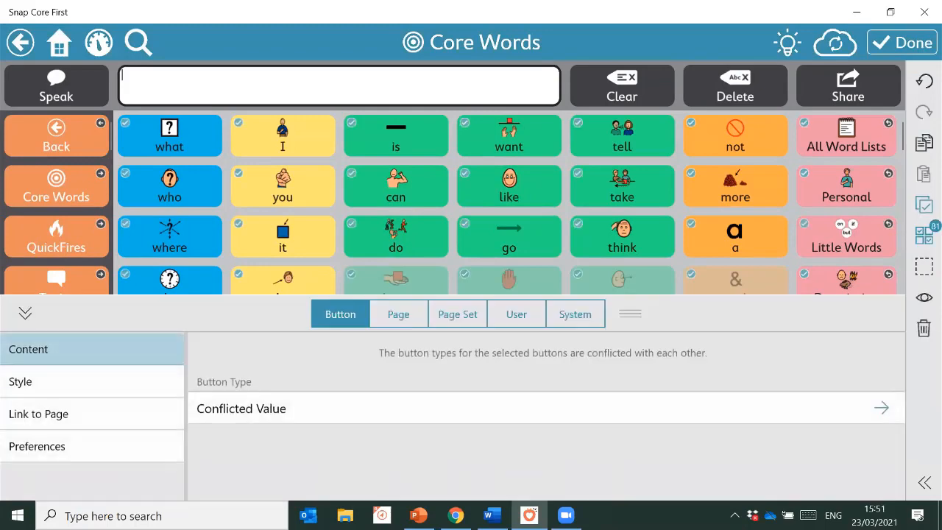
{"action": "left_click", "coordinate": [920, 296]}
{"action": "left_click", "coordinate": [903, 41]}
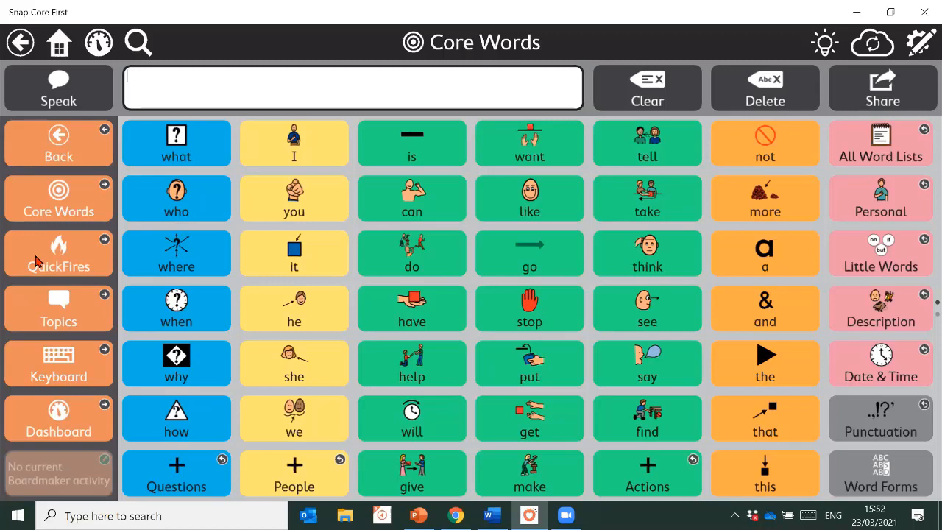
Open the Personal list and search buttons for 'Chocolate', then 'puppy', finding it in Main List: Animals
{"action": "left_click", "coordinate": [896, 201]}
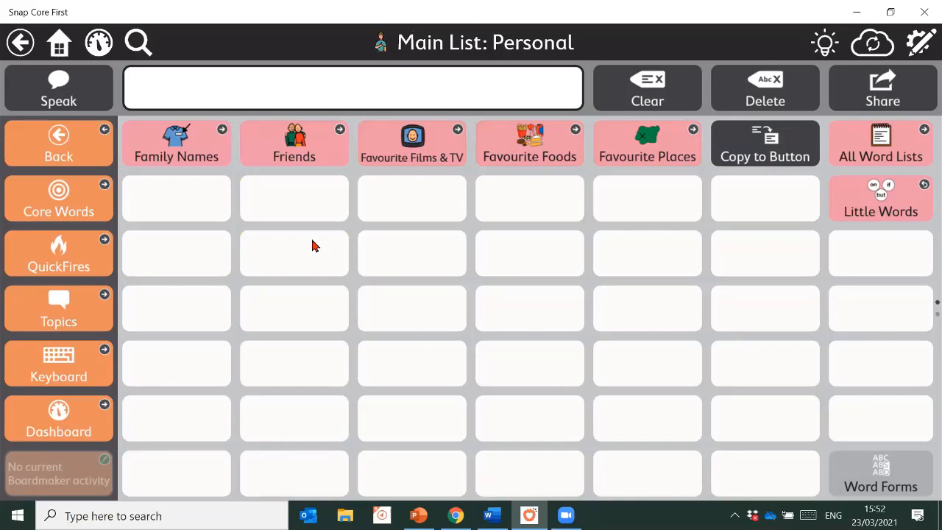
{"action": "left_click", "coordinate": [148, 72]}
{"action": "left_click", "coordinate": [138, 42]}
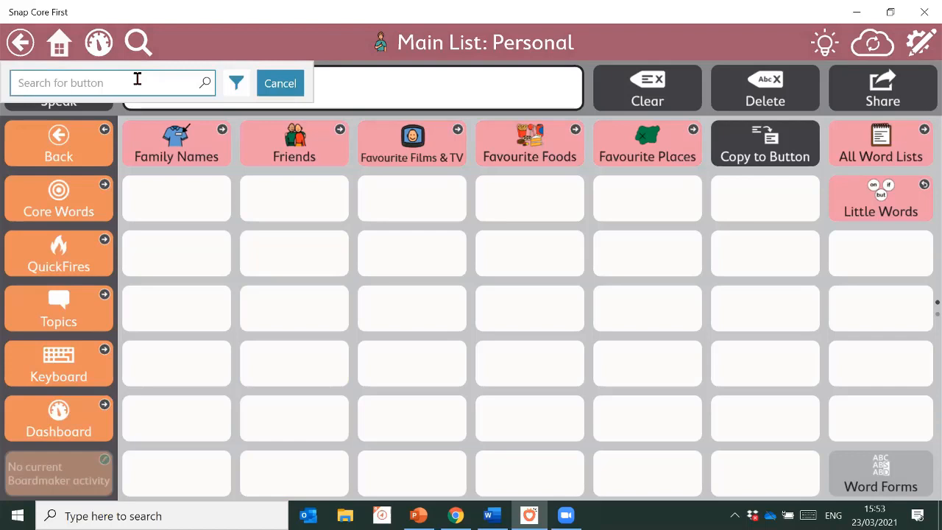
{"action": "type", "text": "Chocolate"}
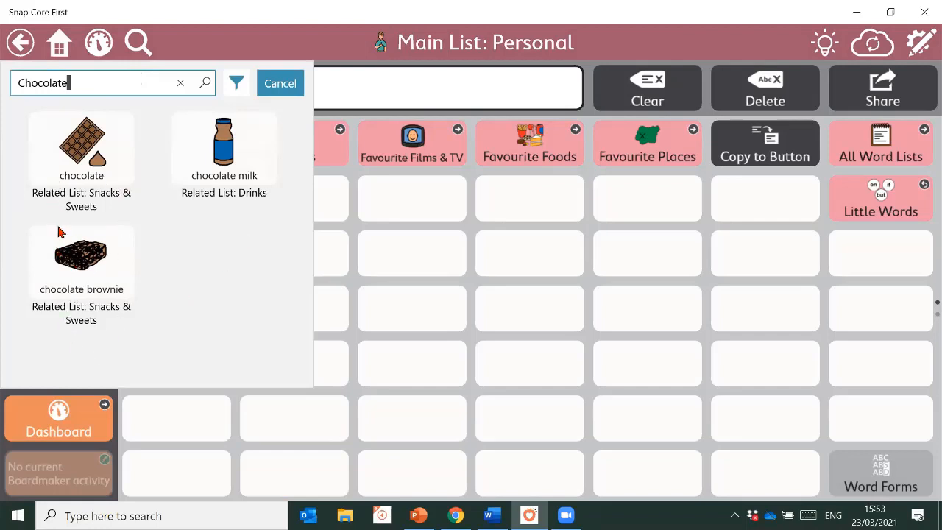
{"action": "left_click", "coordinate": [180, 84]}
{"action": "type", "text": "puppy"}
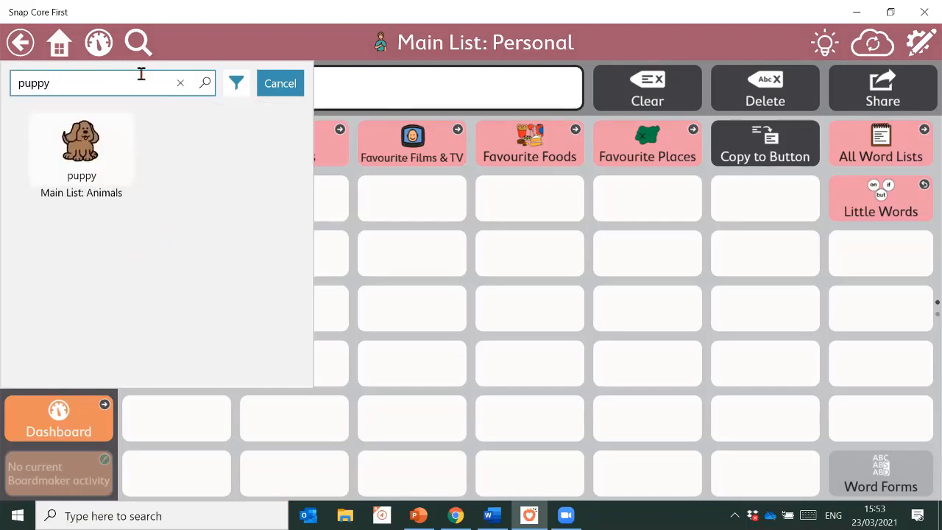
Search buttons for 'pets' and choose the Topic Words: Pets result for guided navigation
{"action": "left_click", "coordinate": [179, 83]}
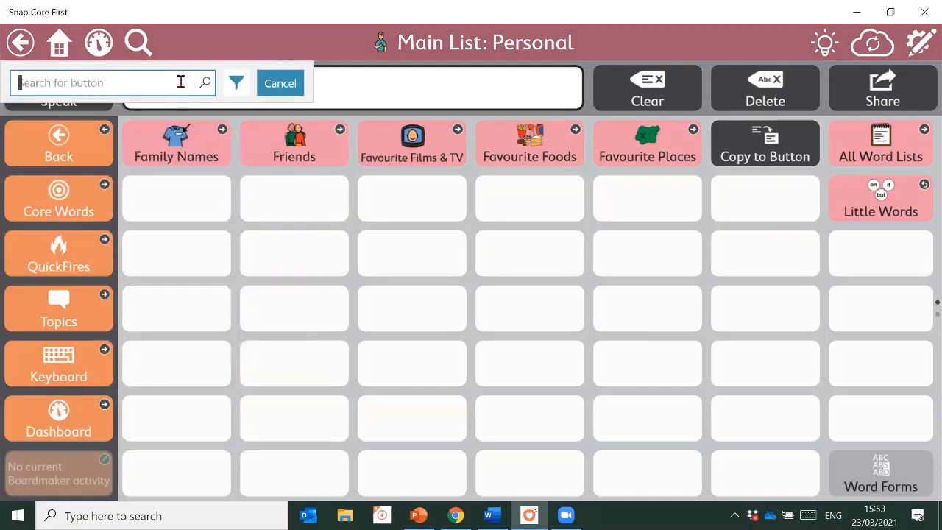
{"action": "type", "text": "pets"}
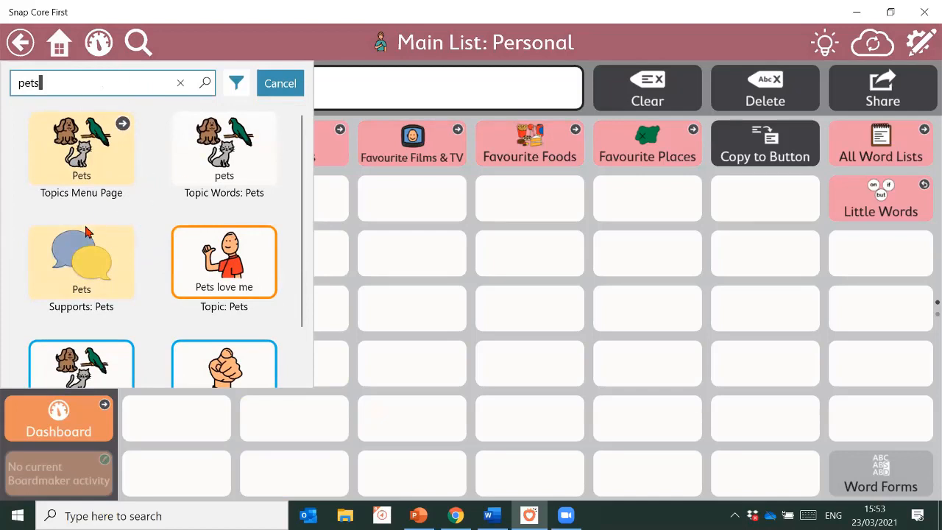
{"action": "scroll", "coordinate": [144, 211], "scroll_direction": "down", "scroll_amount": 1}
{"action": "scroll", "coordinate": [145, 211], "scroll_direction": "up", "scroll_amount": 1}
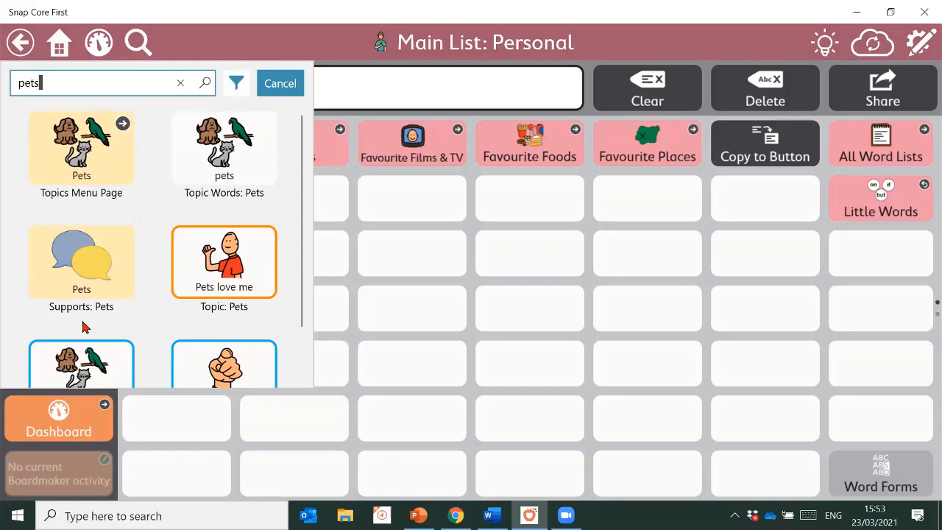
{"action": "scroll", "coordinate": [234, 271], "scroll_direction": "down", "scroll_amount": 1}
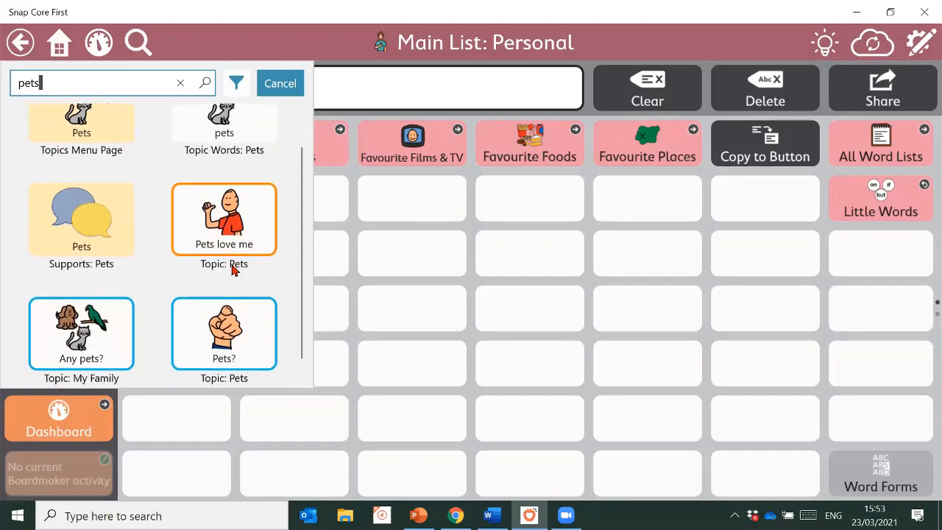
{"action": "scroll", "coordinate": [235, 270], "scroll_direction": "up", "scroll_amount": 1}
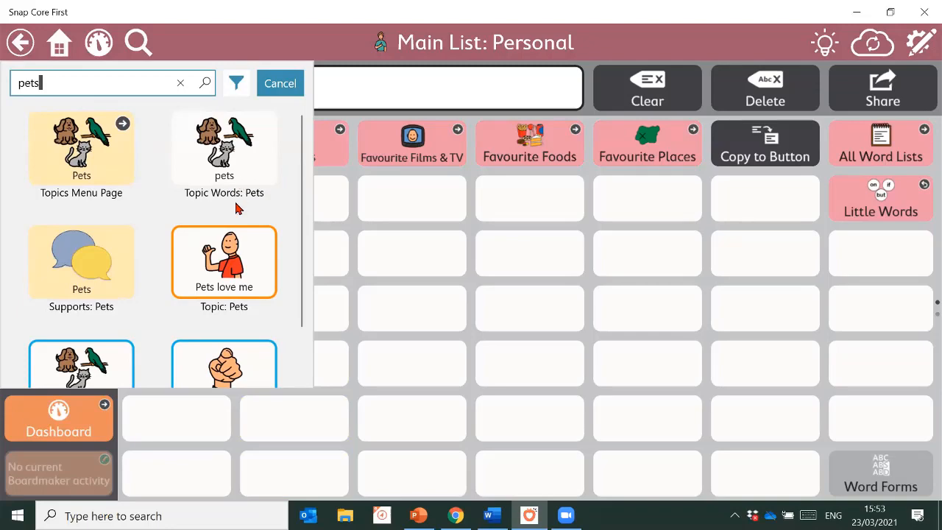
{"action": "left_click", "coordinate": [233, 143]}
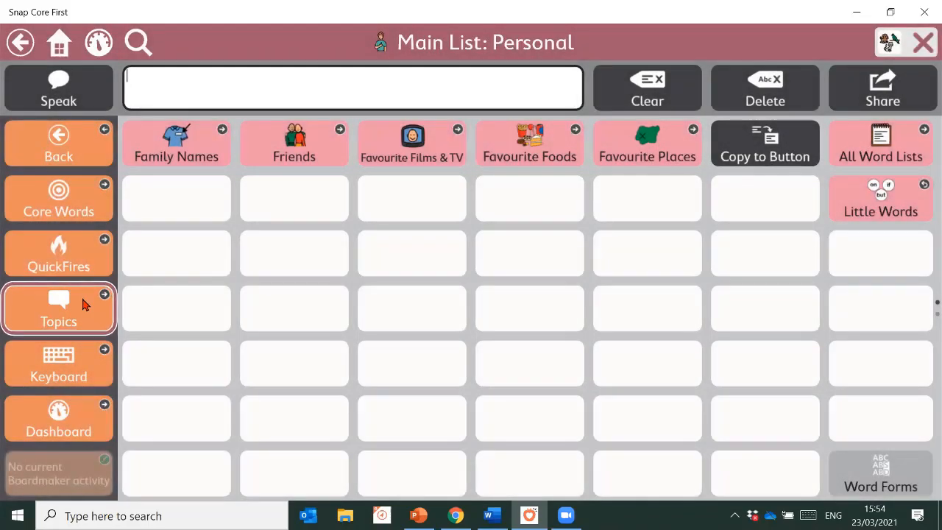
Follow the guide through Topics and Pets to Topic Words, then return via Core Words to Personal
{"action": "left_click", "coordinate": [51, 328]}
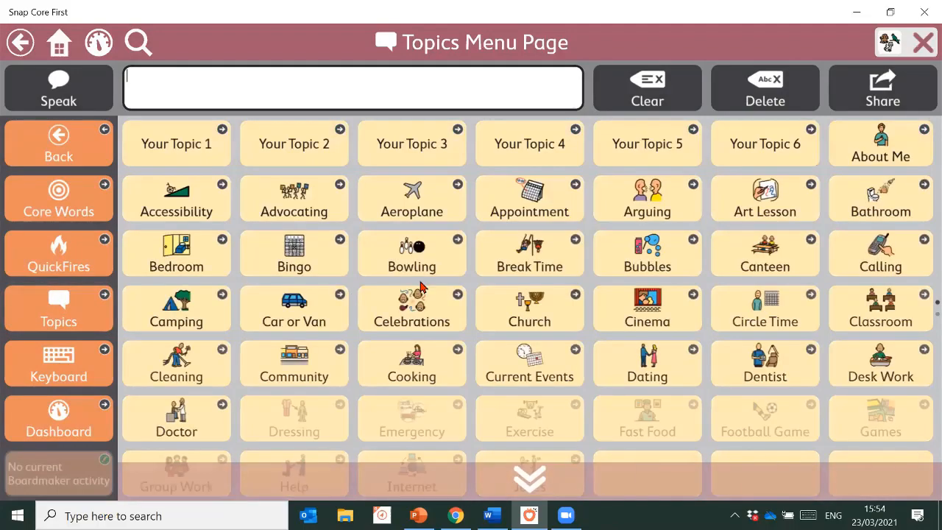
{"action": "scroll", "coordinate": [473, 475], "scroll_direction": "down", "scroll_amount": 5}
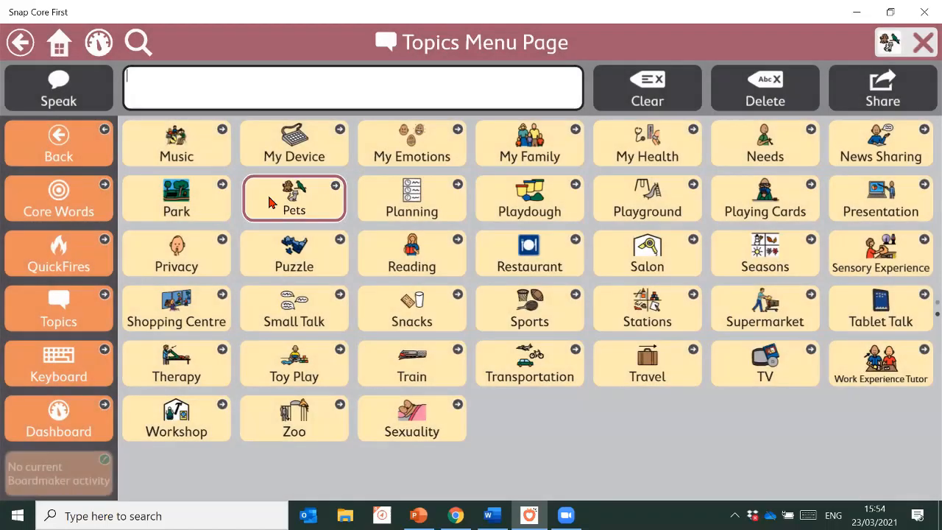
{"action": "left_click", "coordinate": [270, 203]}
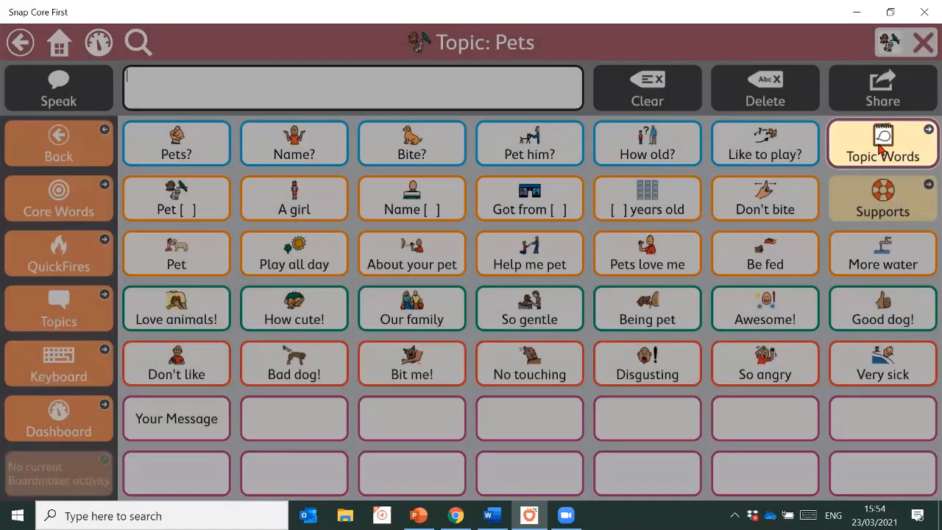
{"action": "left_click", "coordinate": [882, 154]}
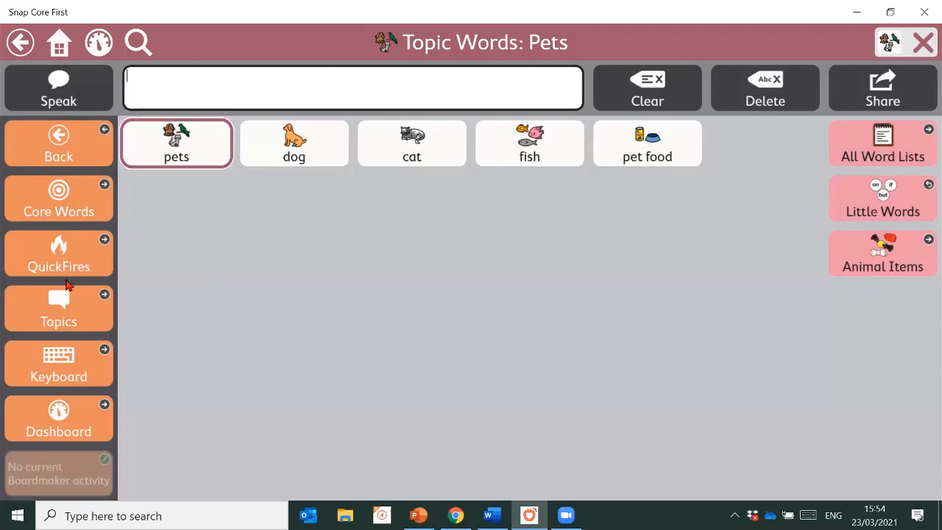
{"action": "left_click", "coordinate": [74, 213]}
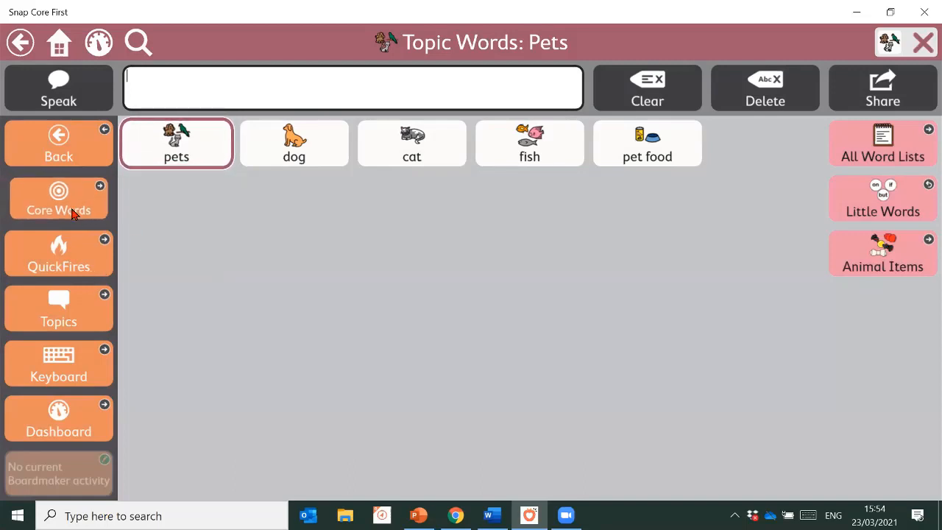
{"action": "left_click", "coordinate": [866, 224]}
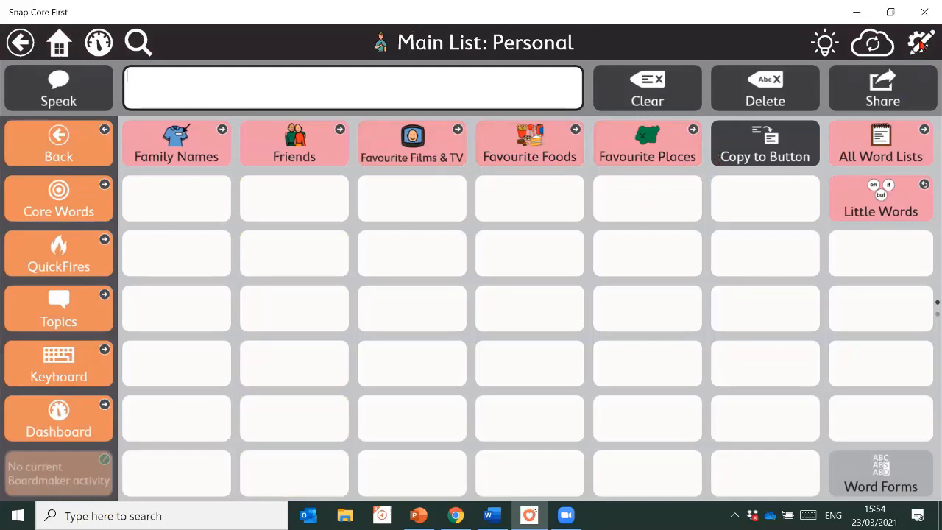
In edit mode, create an 'Arnold' button in the first empty Personal cell and start picking its symbol
{"action": "left_click", "coordinate": [920, 46]}
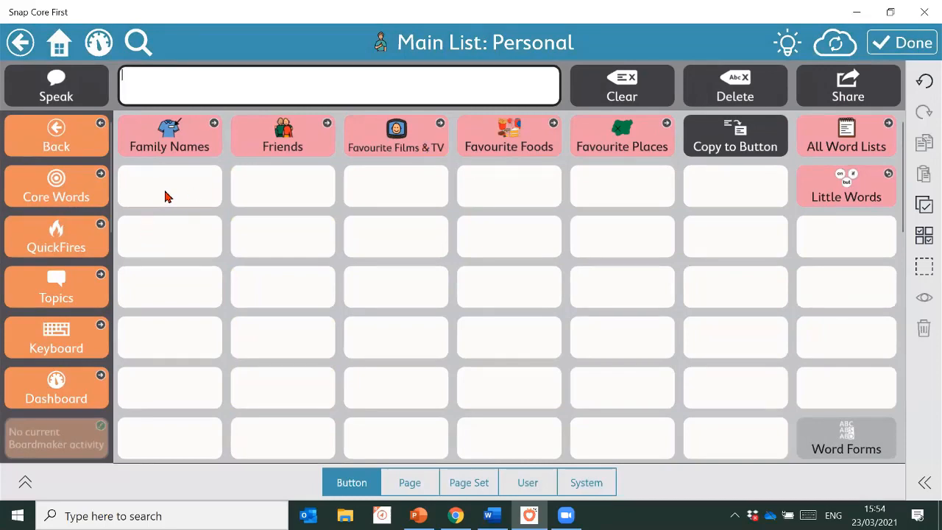
{"action": "left_click", "coordinate": [166, 197]}
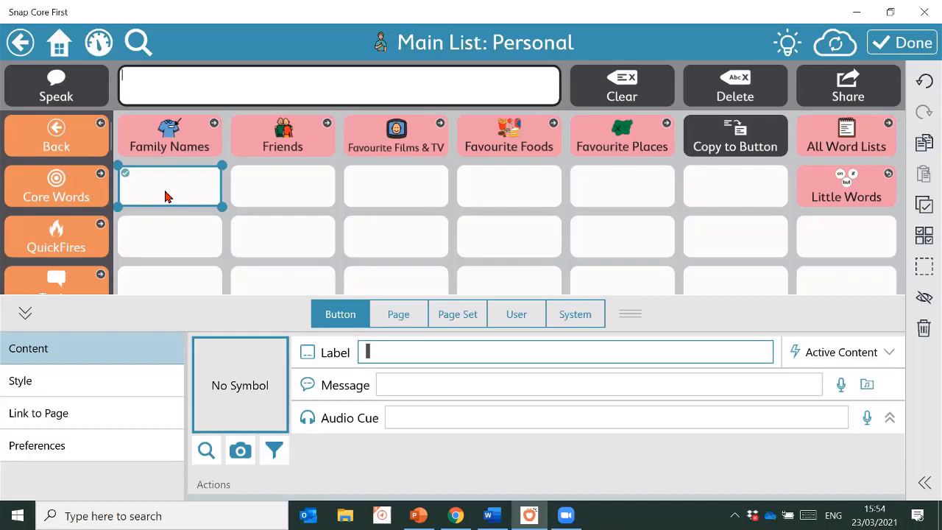
{"action": "type", "text": "Arno"}
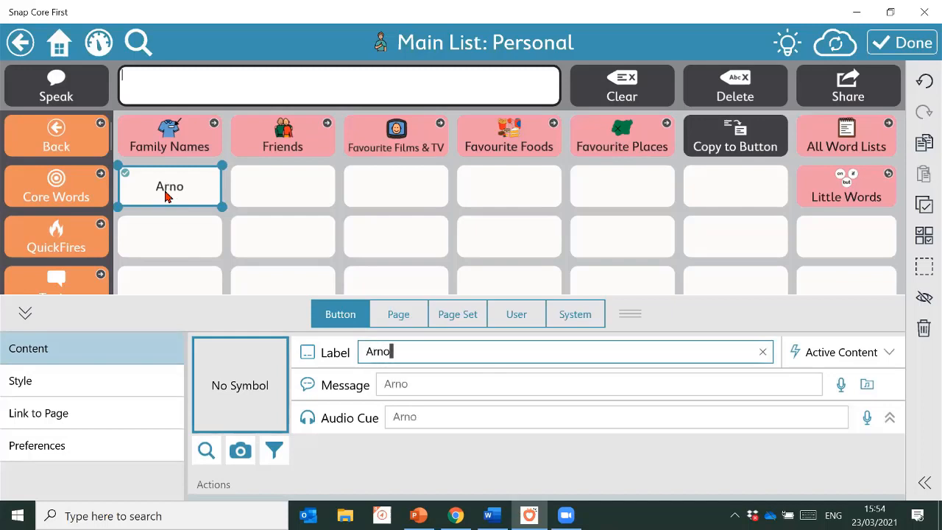
{"action": "type", "text": "ld"}
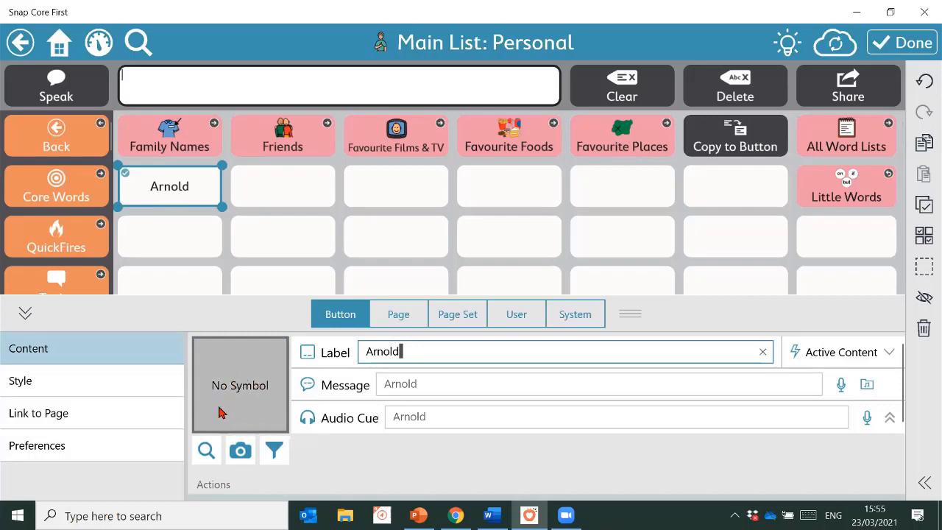
{"action": "left_click", "coordinate": [220, 410]}
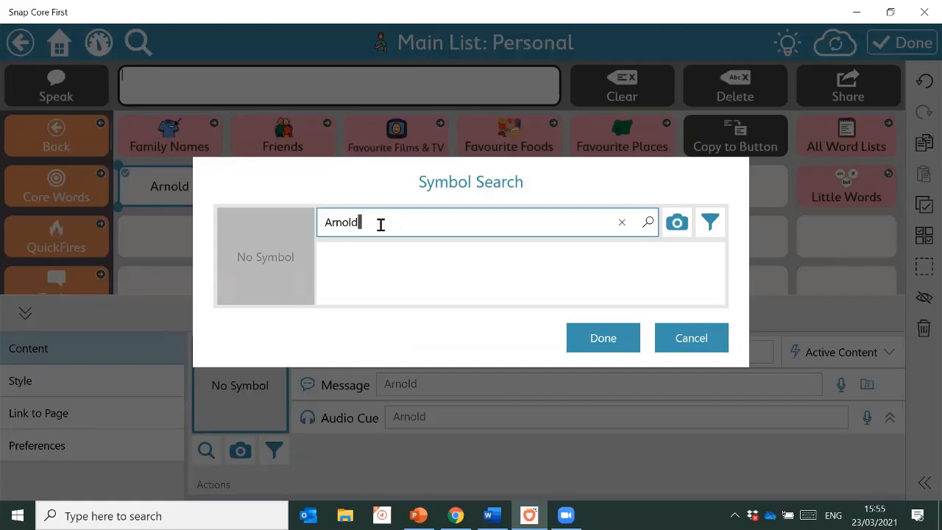
Search symbols for 'Puppy' and pick the second dog picture
{"action": "left_click_drag", "start_coordinate": [380, 225], "coordinate": [285, 240]}
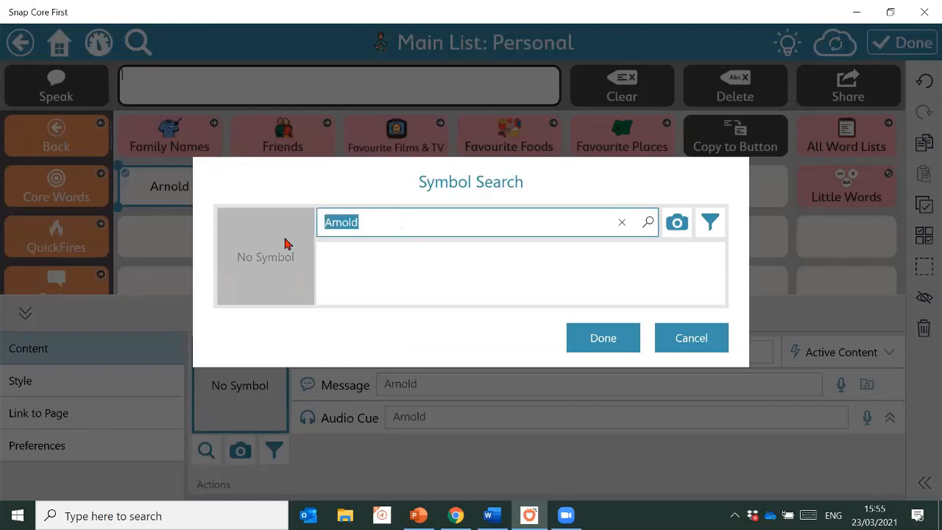
{"action": "type", "text": "Puppy"}
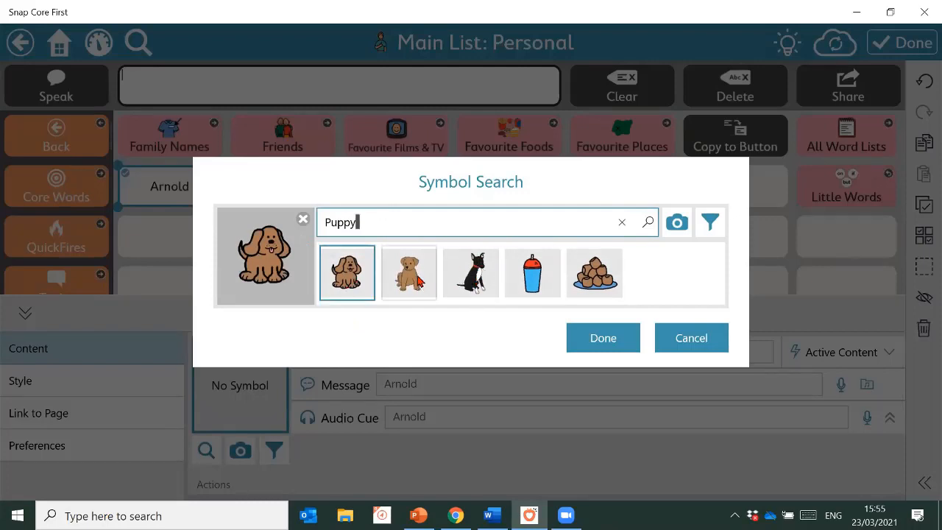
{"action": "left_click", "coordinate": [417, 280]}
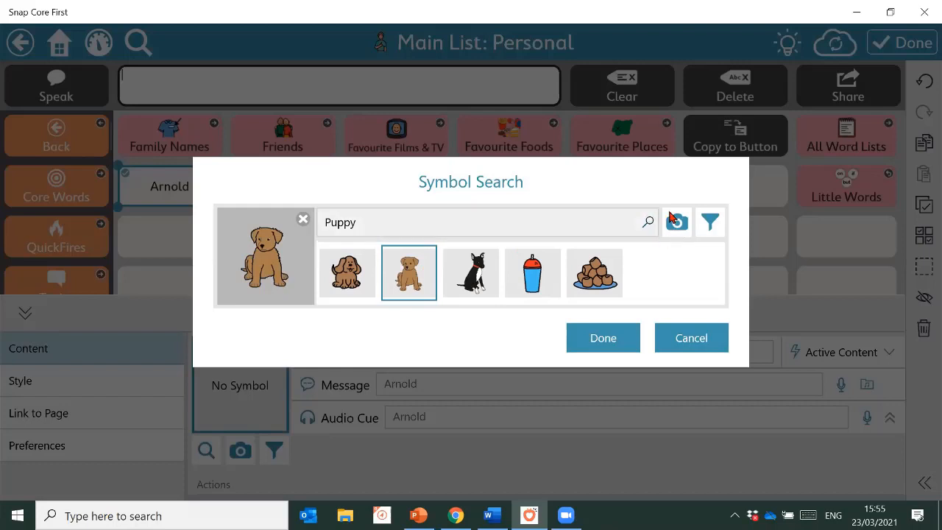
Replace the symbol with the Arnold photo from the Pictures folder and apply it
{"action": "left_click", "coordinate": [675, 229]}
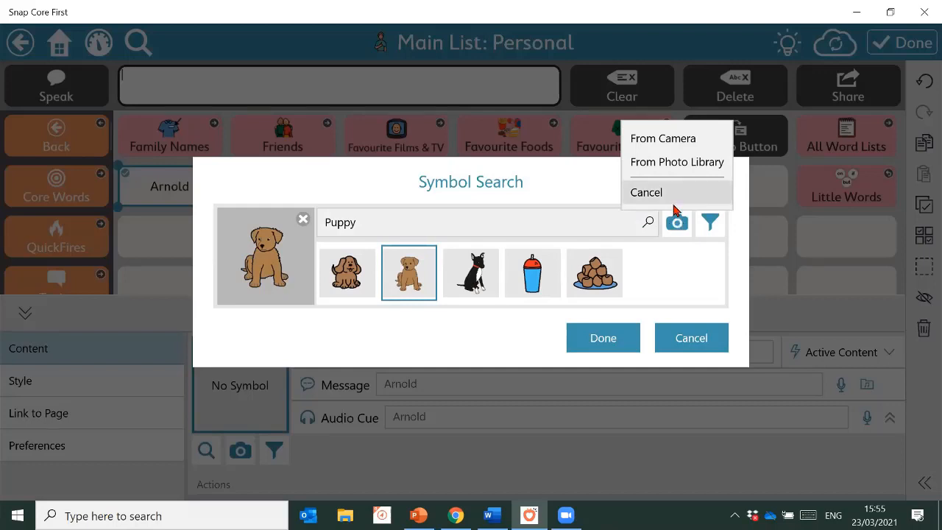
{"action": "left_click", "coordinate": [661, 165]}
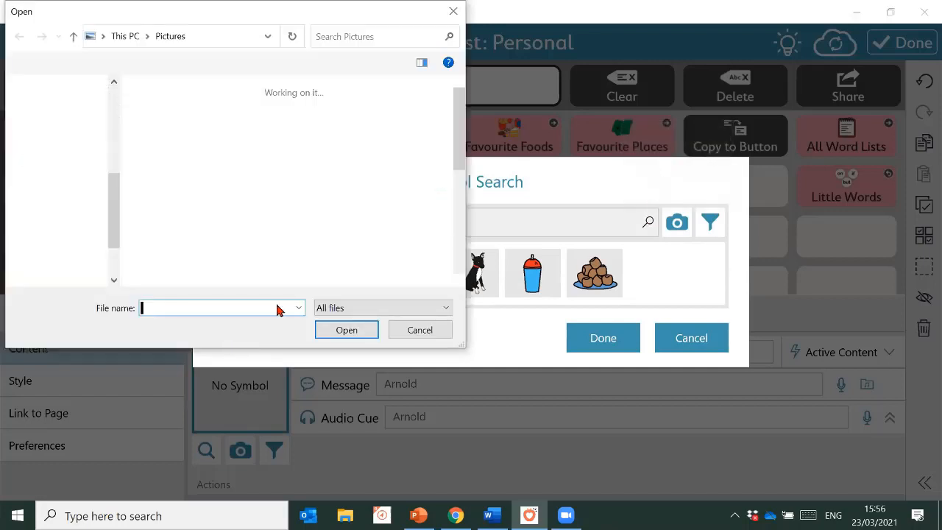
{"action": "left_click", "coordinate": [416, 209]}
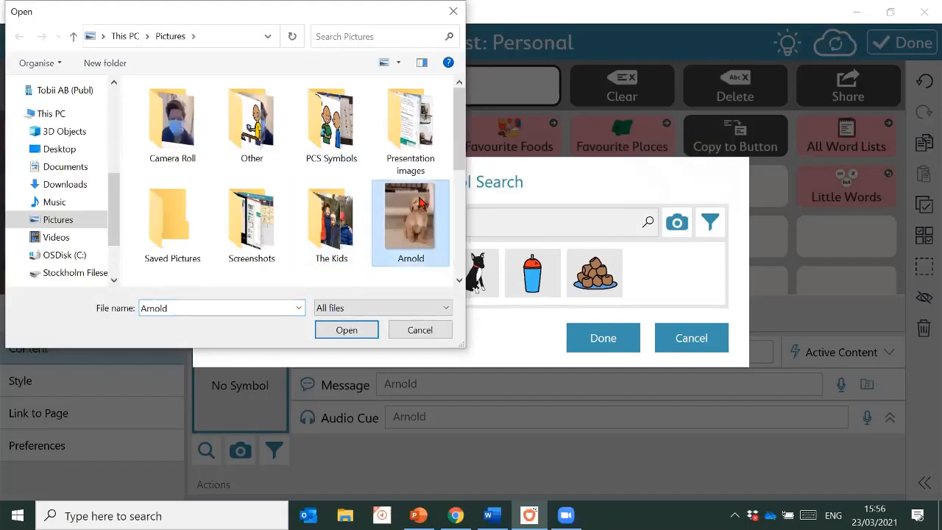
{"action": "left_click", "coordinate": [353, 332]}
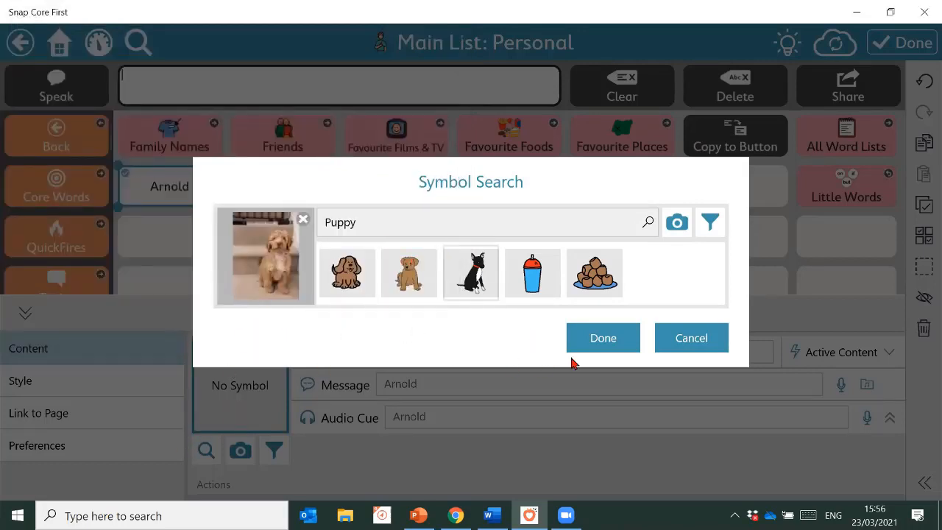
{"action": "left_click", "coordinate": [593, 346]}
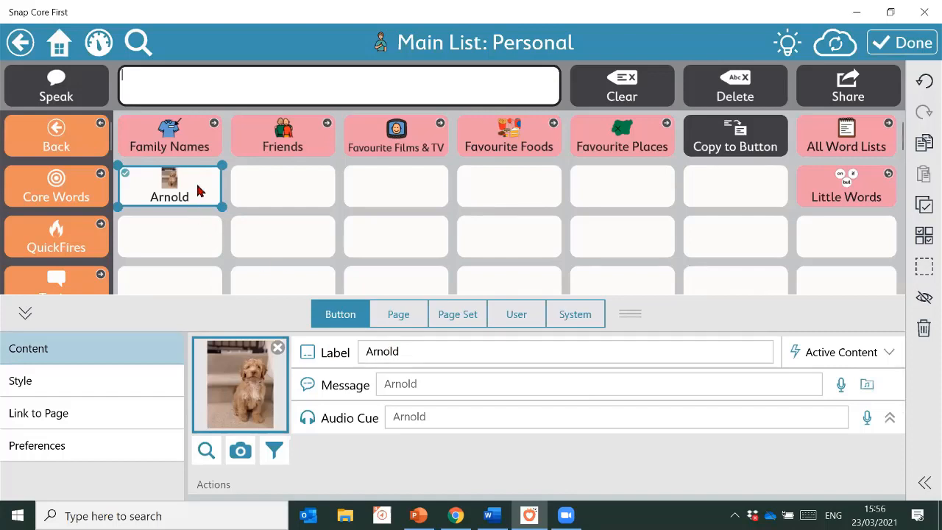
Add a 'toy' button beside Arnold with the 'dog toy' rope-and-bone symbol
{"action": "left_click", "coordinate": [311, 187]}
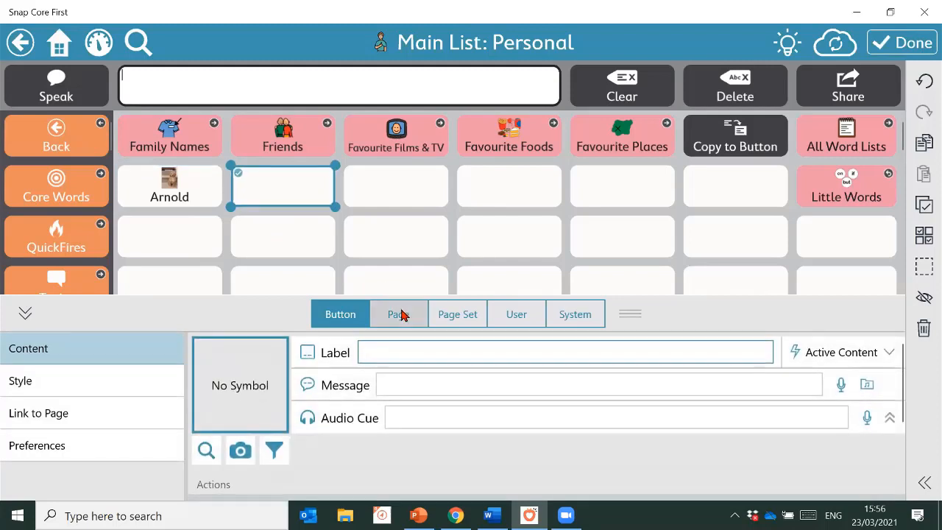
{"action": "type", "text": "toy"}
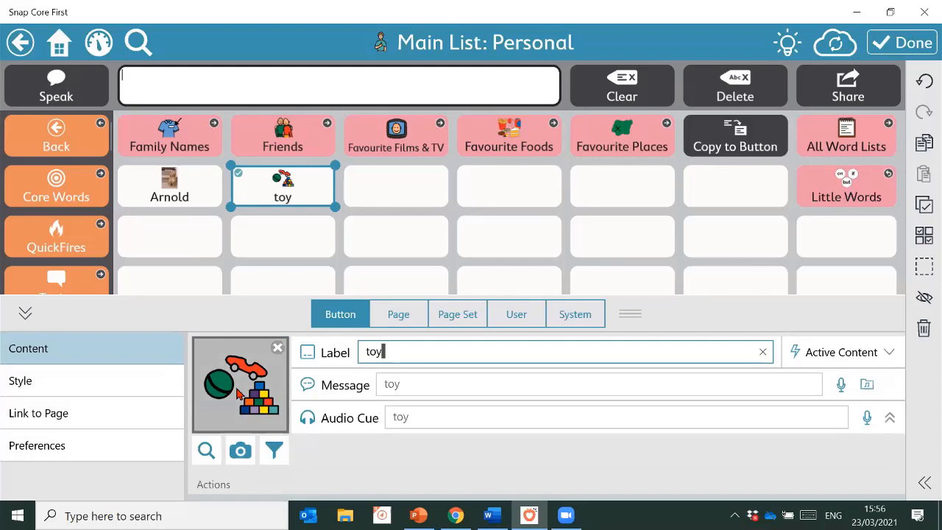
{"action": "left_click", "coordinate": [238, 394]}
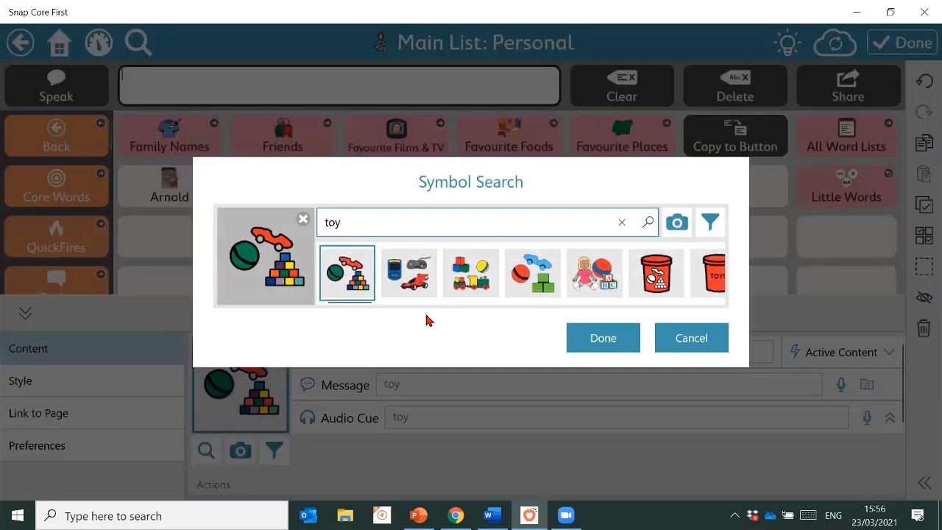
{"action": "key", "text": "Home"}
{"action": "type", "text": "dog"}
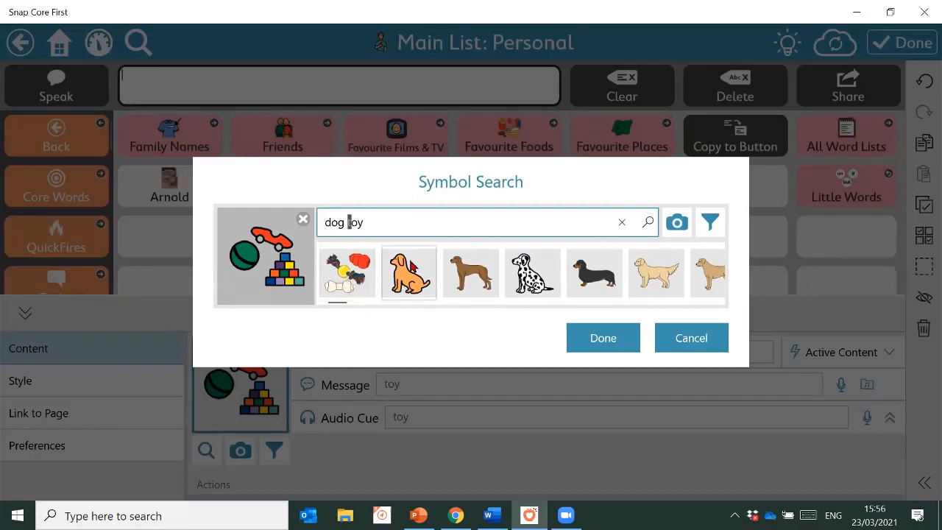
{"action": "left_click", "coordinate": [350, 287]}
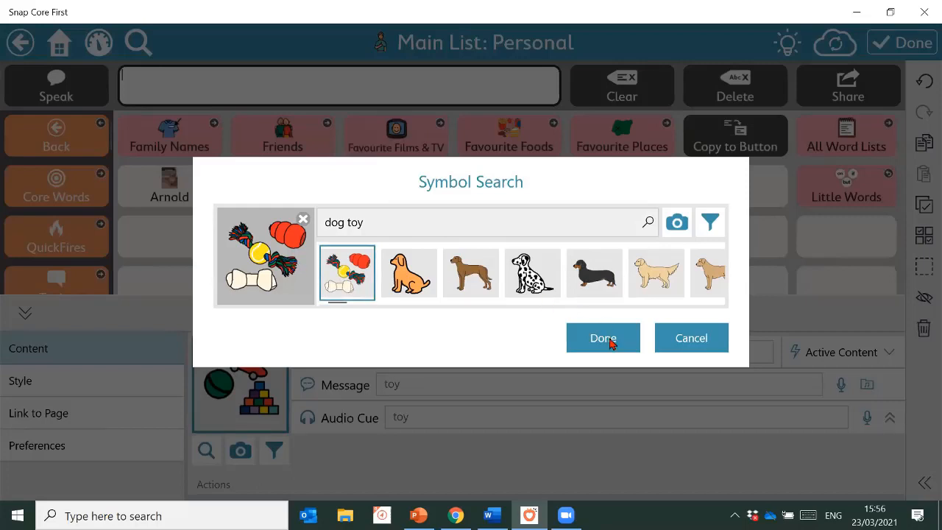
{"action": "left_click", "coordinate": [610, 344]}
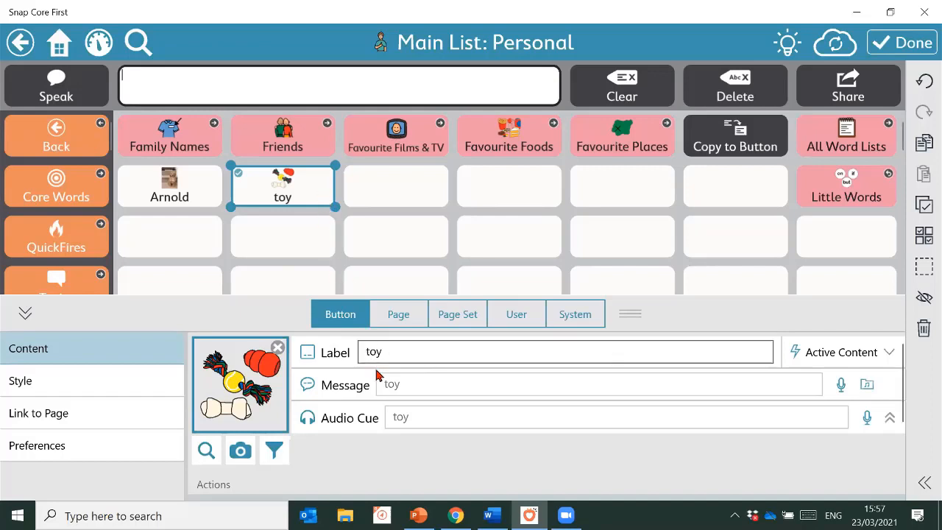
Set the toy button's spoken message to 'he loves his toys' and leave edit mode
{"action": "left_click", "coordinate": [410, 360]}
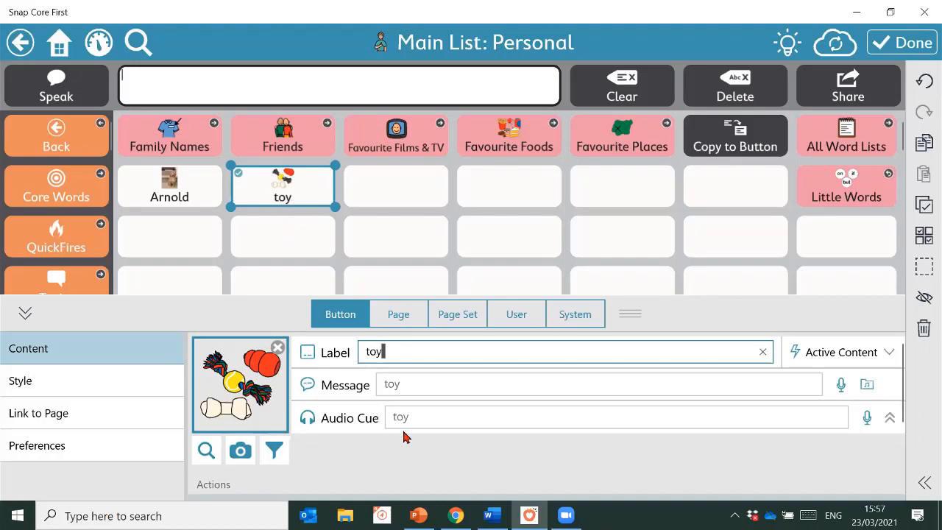
{"action": "left_click", "coordinate": [418, 387]}
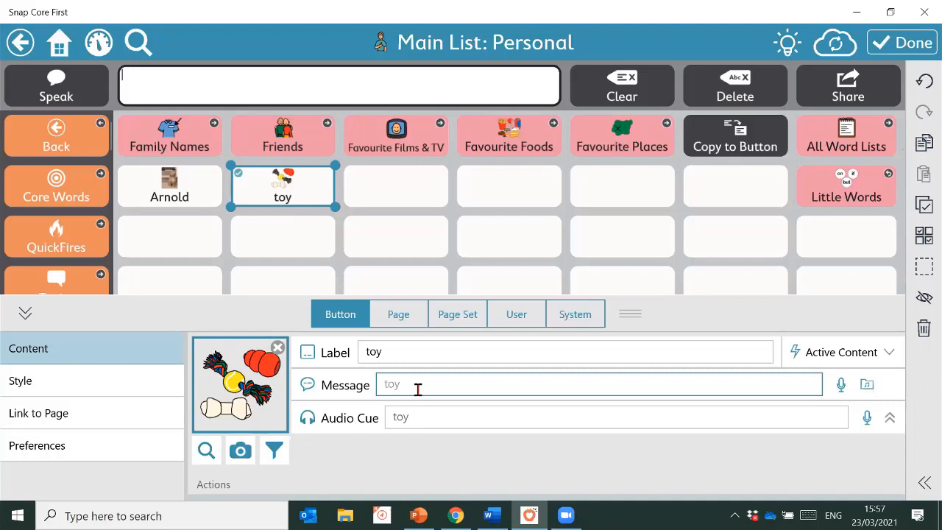
{"action": "type", "text": "he loves his toys"}
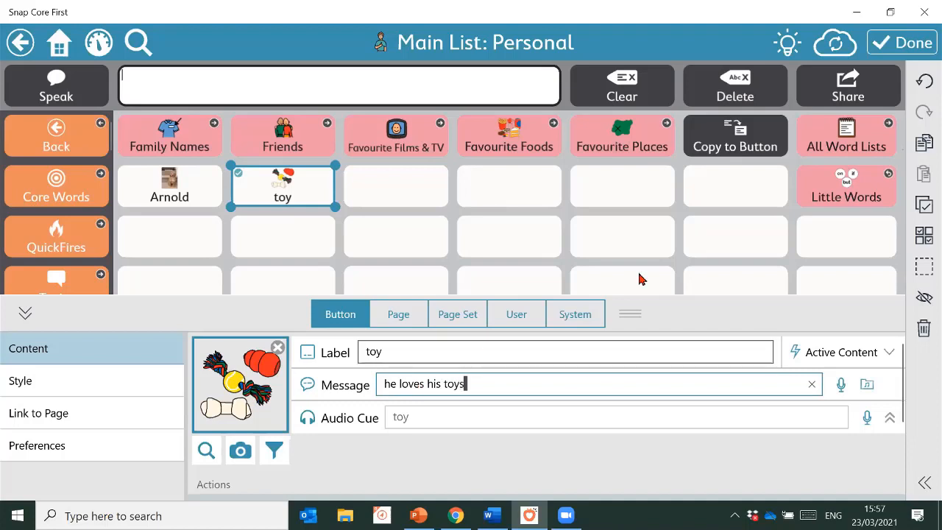
{"action": "left_click", "coordinate": [905, 42]}
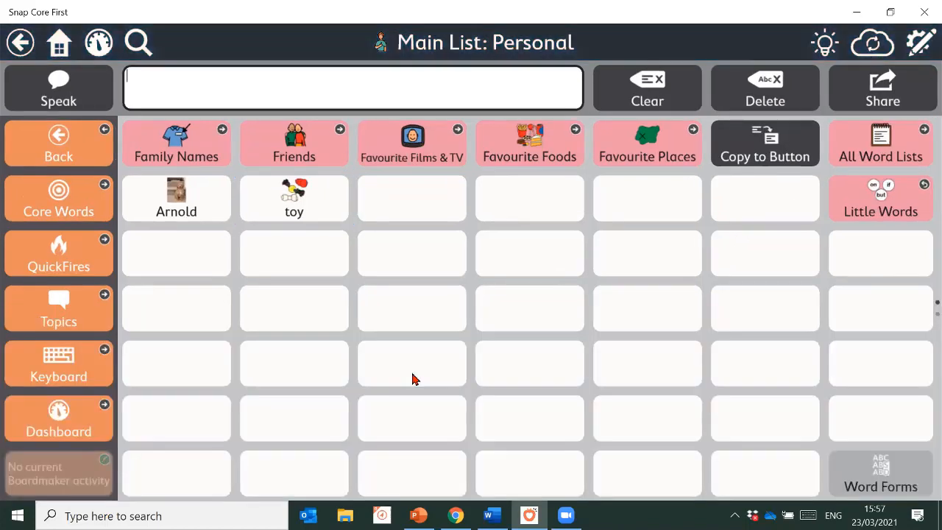
Test the board by tapping toy, then Arnold and toy on the Personal page
{"action": "left_click", "coordinate": [253, 202]}
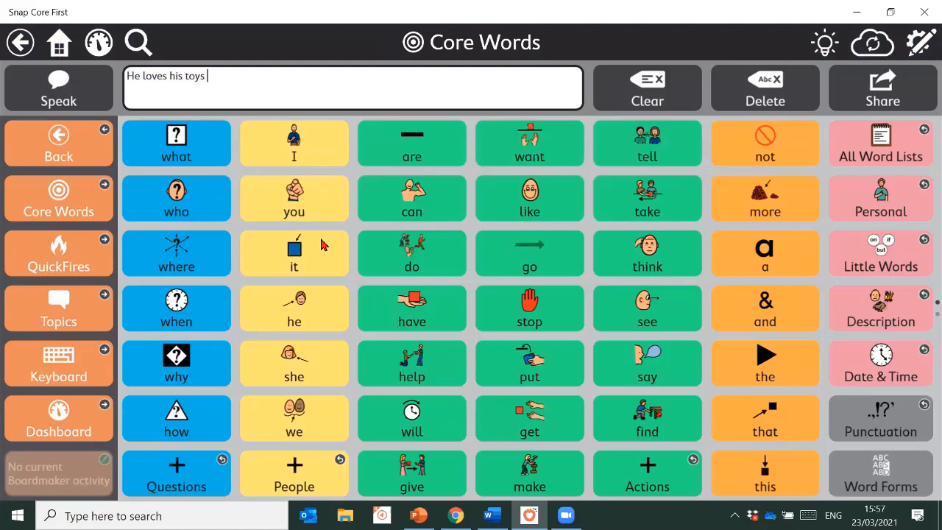
{"action": "left_click", "coordinate": [847, 191]}
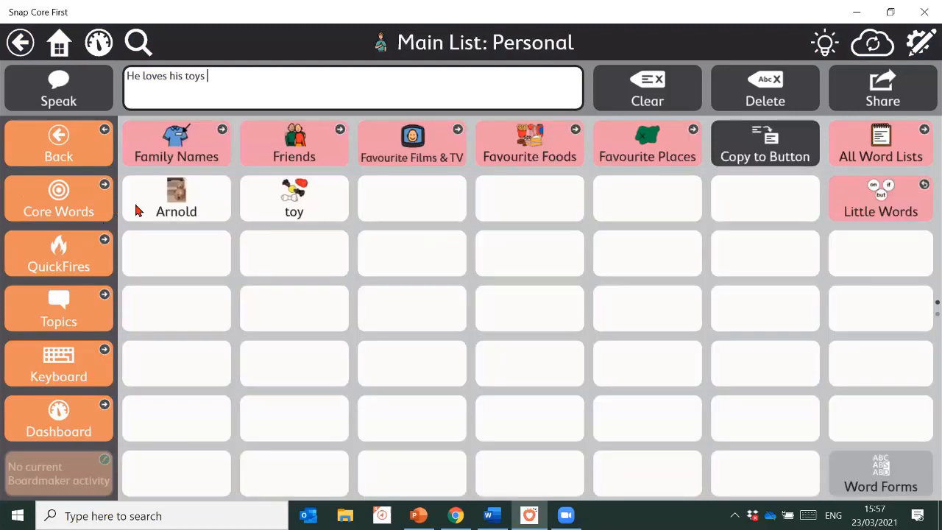
{"action": "left_click", "coordinate": [170, 215]}
{"action": "left_click", "coordinate": [858, 206]}
{"action": "left_click", "coordinate": [302, 219]}
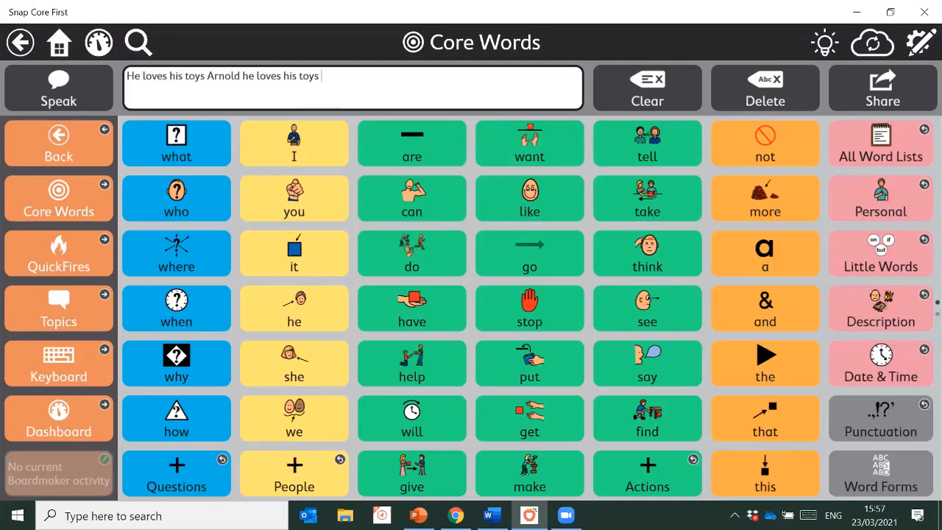
Back on the Personal page, enter edit mode and select the Arnold button
{"action": "left_click", "coordinate": [879, 212]}
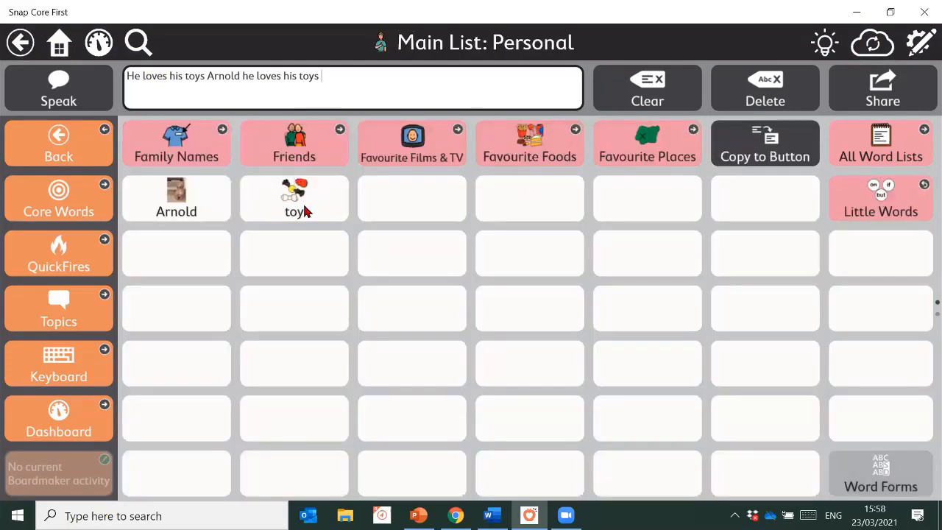
{"action": "left_click", "coordinate": [919, 45]}
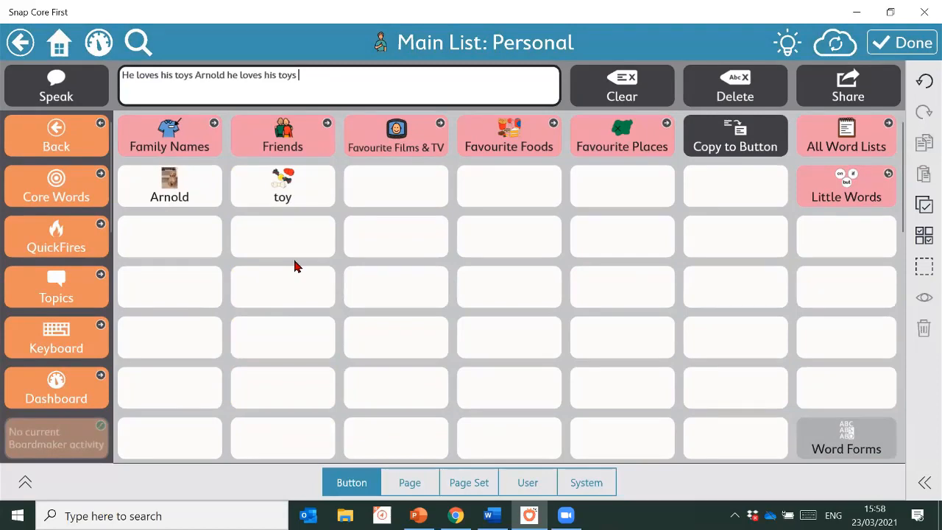
{"action": "left_click", "coordinate": [195, 182]}
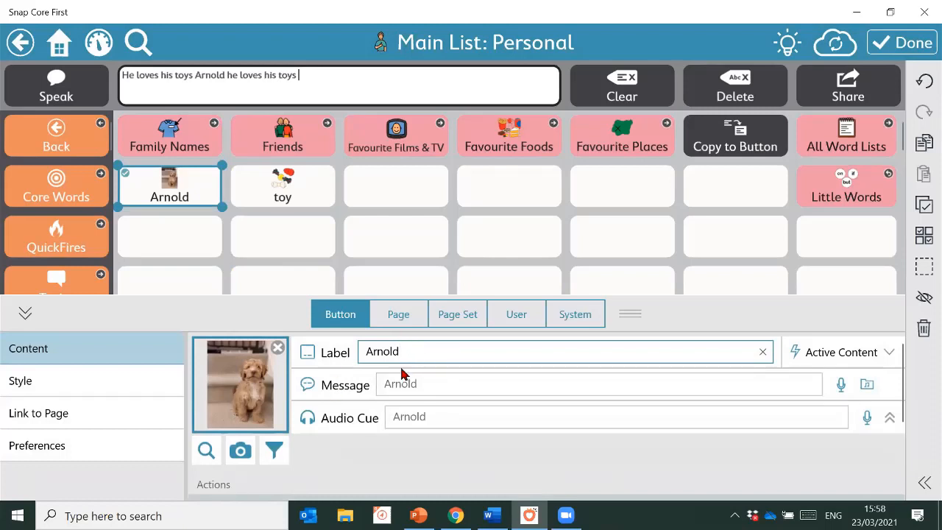
Give the Arnold button a Pure Black, heavy border
{"action": "left_click", "coordinate": [30, 387]}
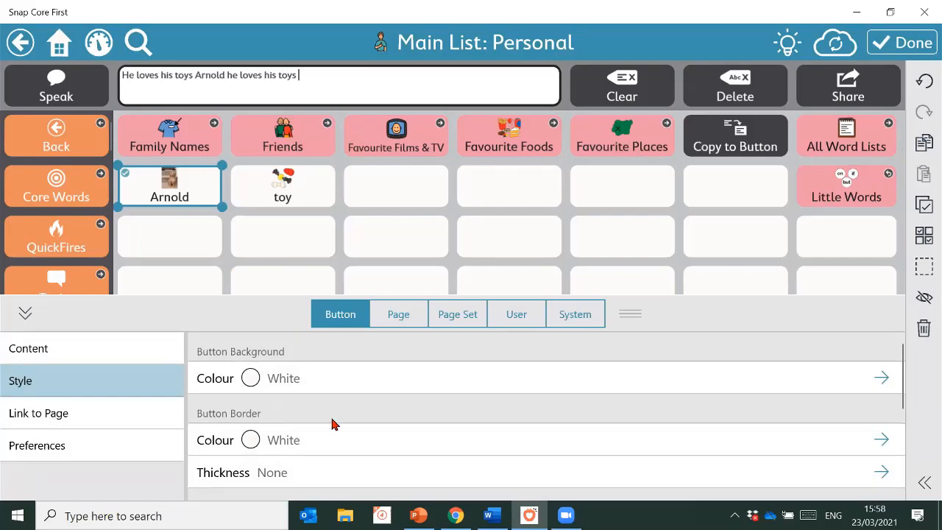
{"action": "left_click", "coordinate": [312, 443]}
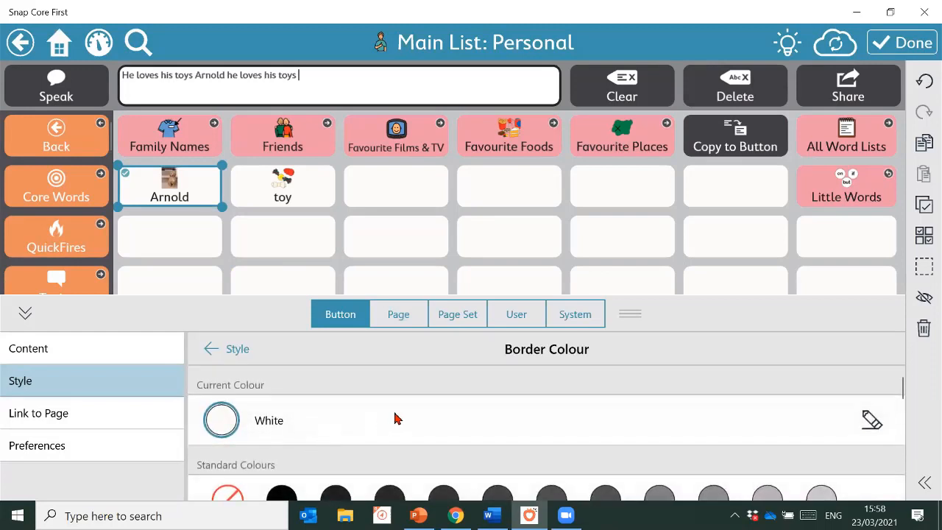
{"action": "scroll", "coordinate": [393, 420], "scroll_direction": "down", "scroll_amount": 1}
{"action": "left_click", "coordinate": [291, 478]}
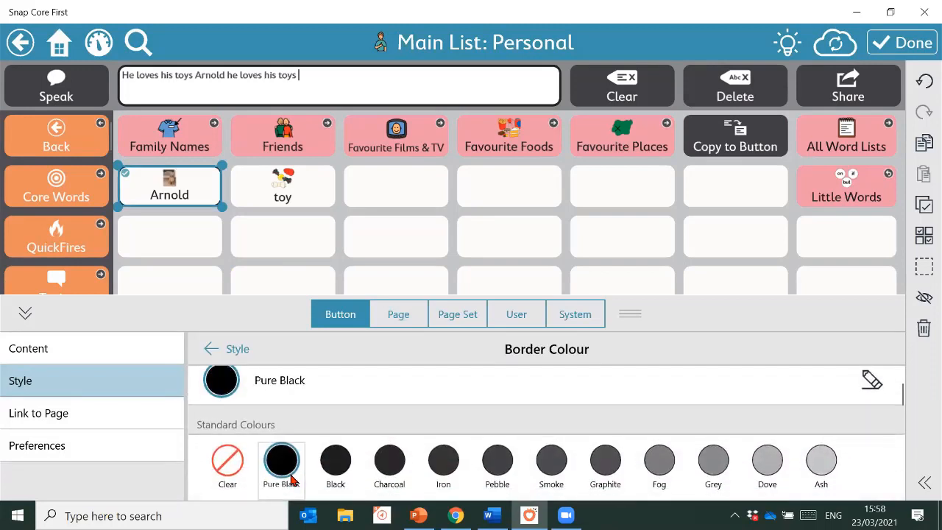
{"action": "left_click", "coordinate": [213, 351]}
{"action": "left_click", "coordinate": [380, 465]}
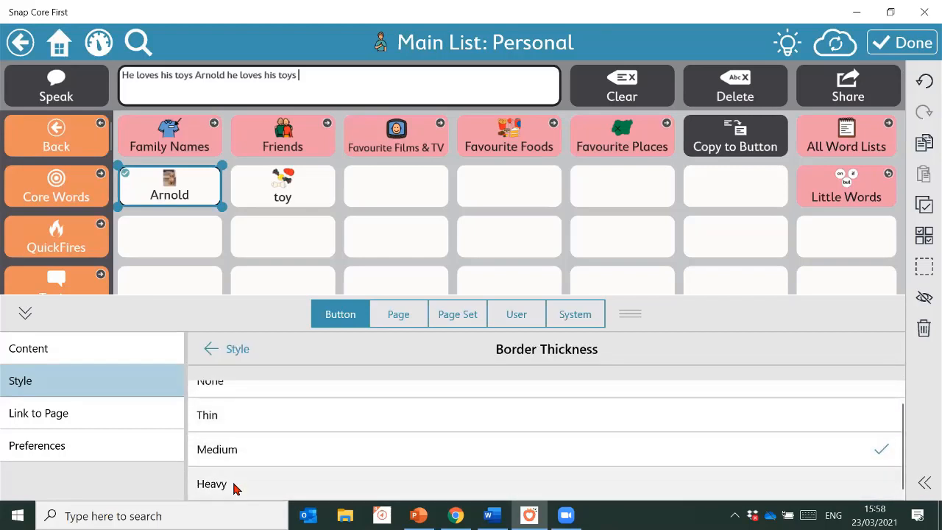
{"action": "left_click", "coordinate": [235, 484]}
{"action": "left_click", "coordinate": [227, 352]}
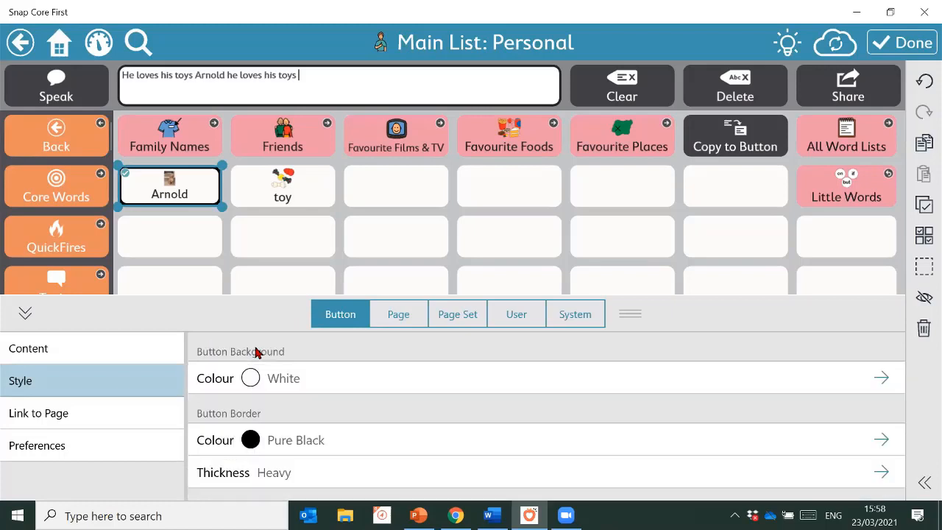
Check the Label Font setting, go back, and exit edit mode
{"action": "scroll", "coordinate": [391, 442], "scroll_direction": "down", "scroll_amount": 3}
{"action": "scroll", "coordinate": [383, 412], "scroll_direction": "down", "scroll_amount": 1}
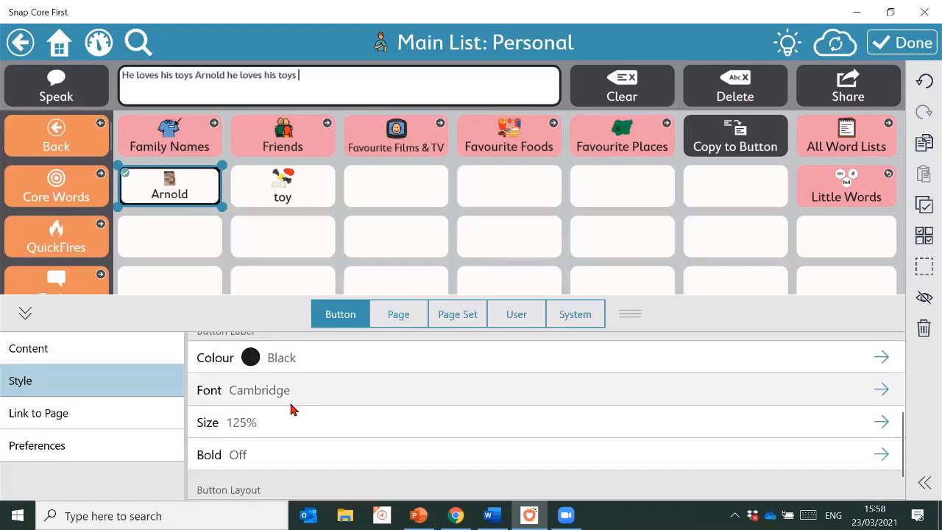
{"action": "left_click", "coordinate": [350, 400]}
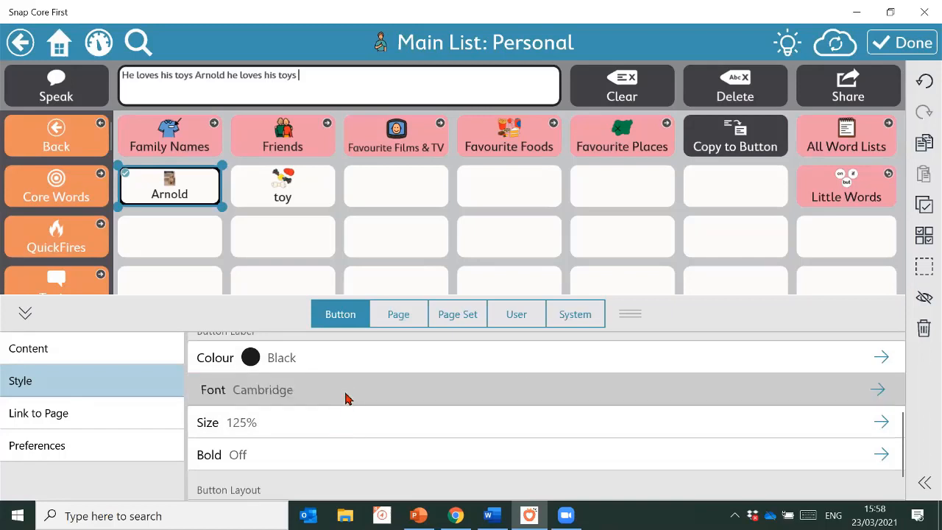
{"action": "left_click", "coordinate": [344, 398]}
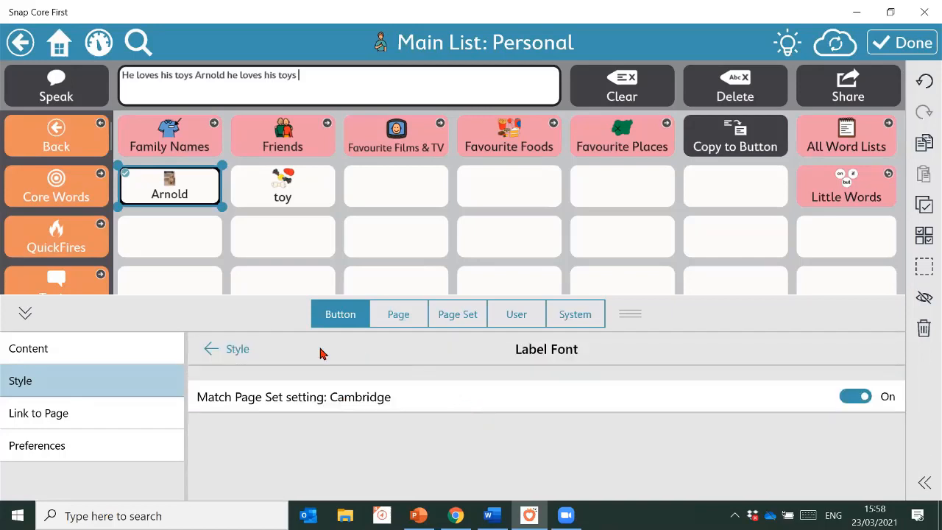
{"action": "left_click", "coordinate": [234, 349]}
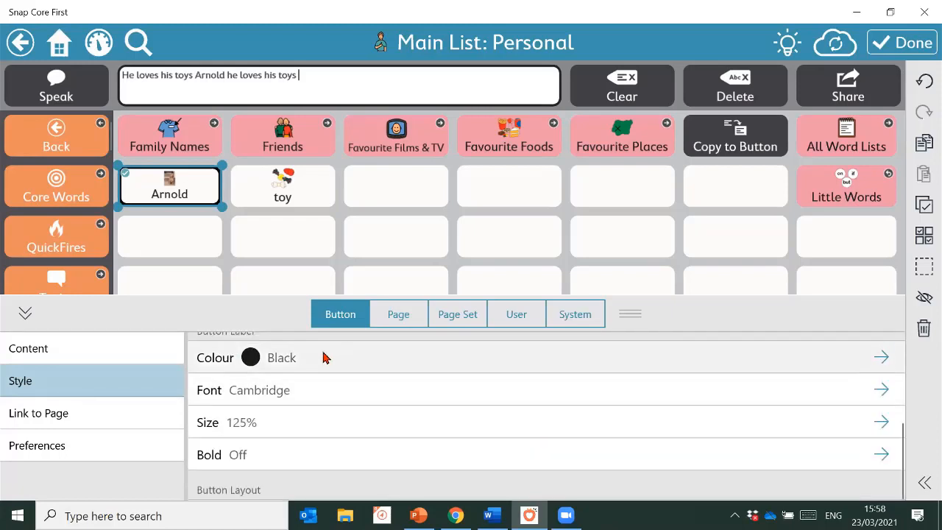
{"action": "scroll", "coordinate": [326, 437], "scroll_direction": "down", "scroll_amount": 1}
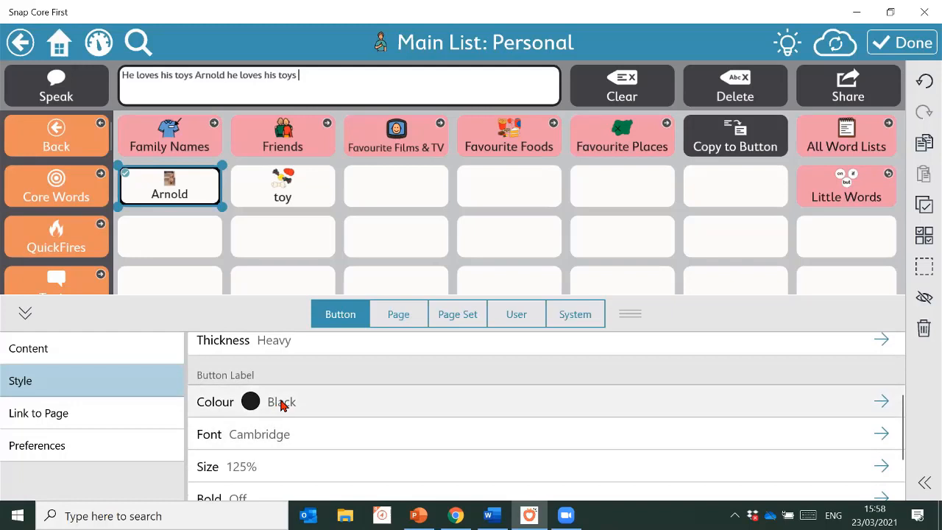
{"action": "left_click", "coordinate": [901, 43]}
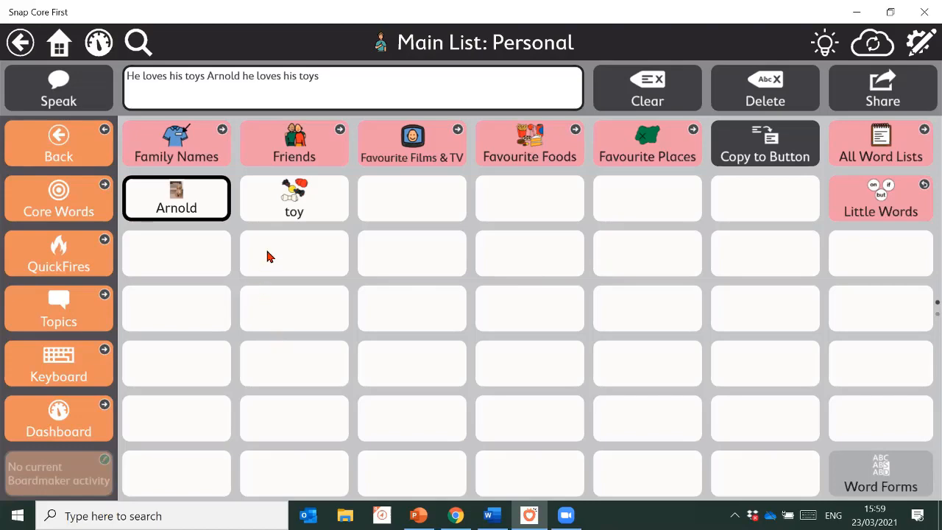
Open the Food & Drink list from All Word Lists and page to the hamburger, nuts, ice cream, ketchup page
{"action": "left_click", "coordinate": [50, 193]}
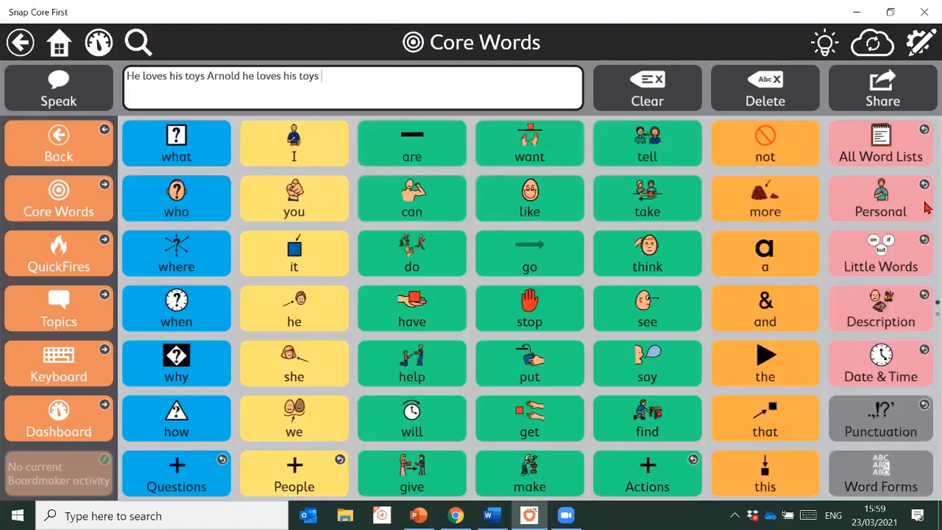
{"action": "left_click", "coordinate": [861, 148]}
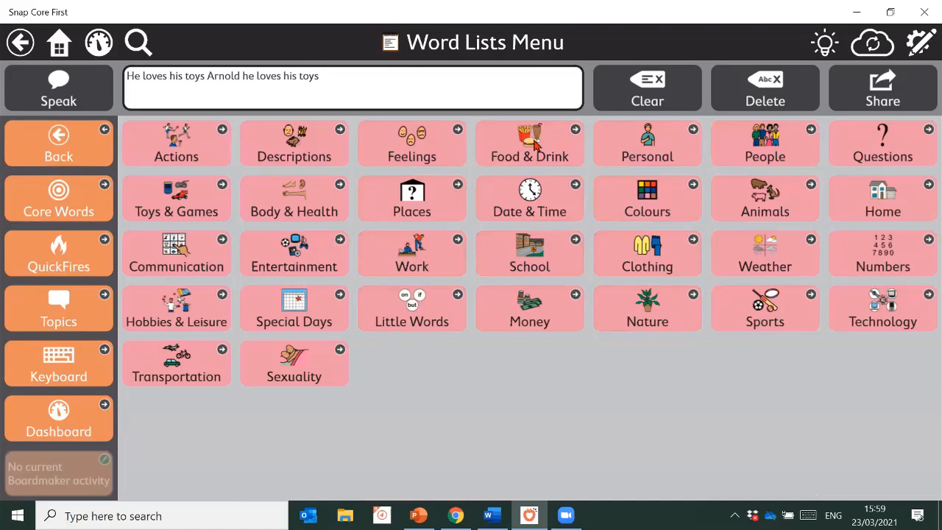
{"action": "left_click", "coordinate": [535, 144]}
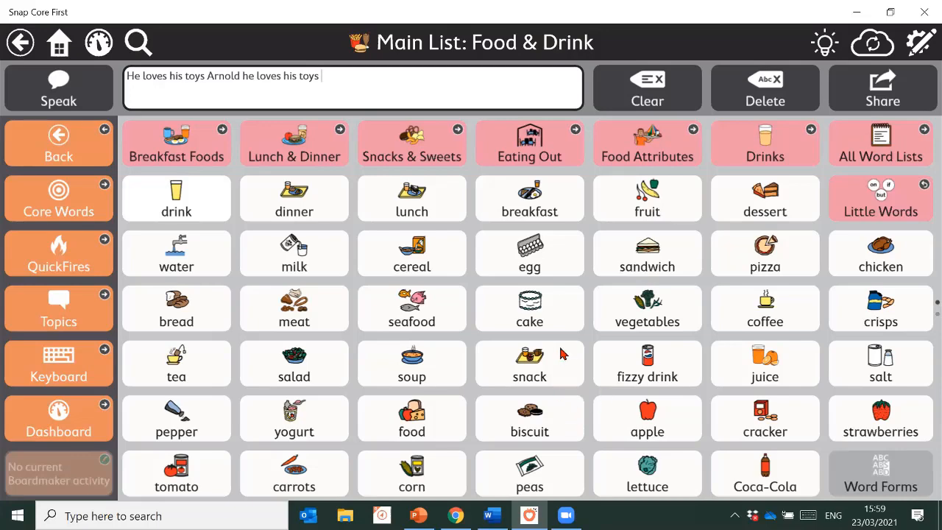
{"action": "scroll", "coordinate": [551, 360], "scroll_direction": "down", "scroll_amount": 5}
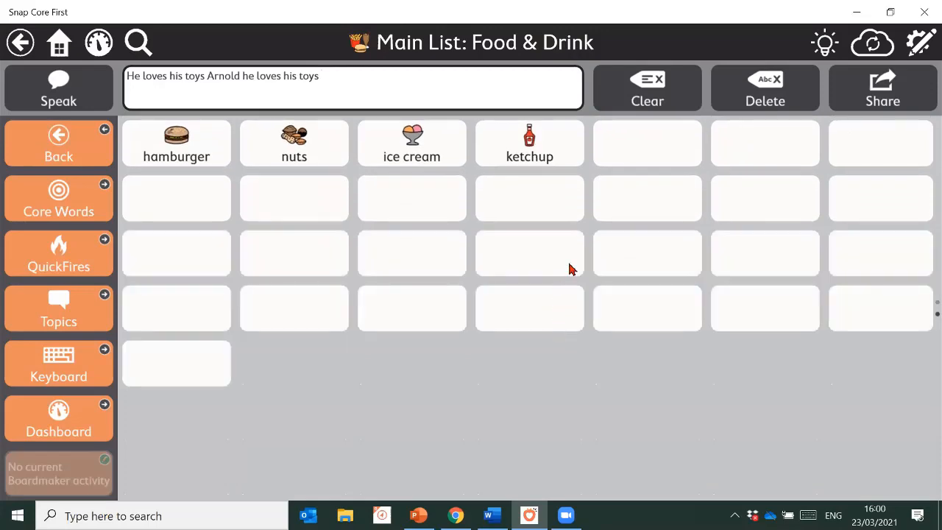
{"action": "left_click_drag", "start_coordinate": [545, 205], "coordinate": [536, 317]}
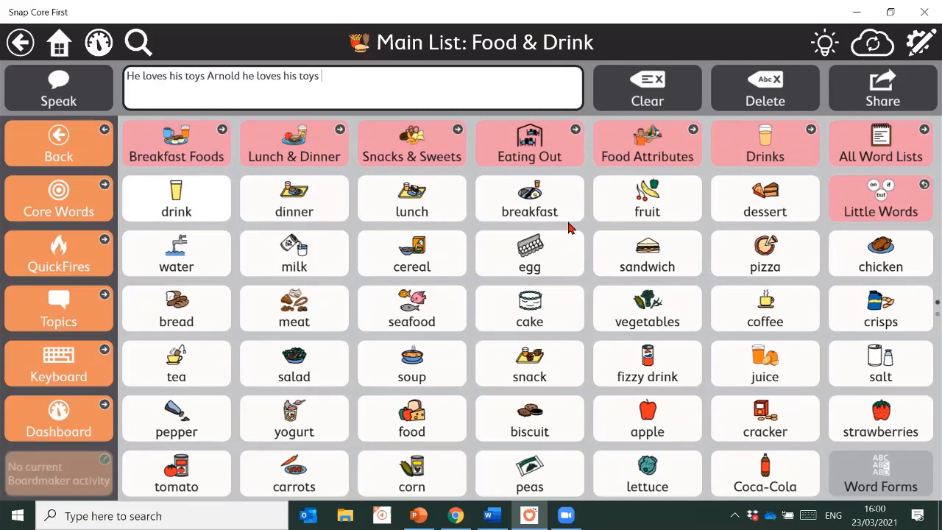
{"action": "left_click_drag", "start_coordinate": [580, 336], "coordinate": [590, 182]}
{"action": "scroll", "coordinate": [456, 395], "scroll_direction": "down", "scroll_amount": 5}
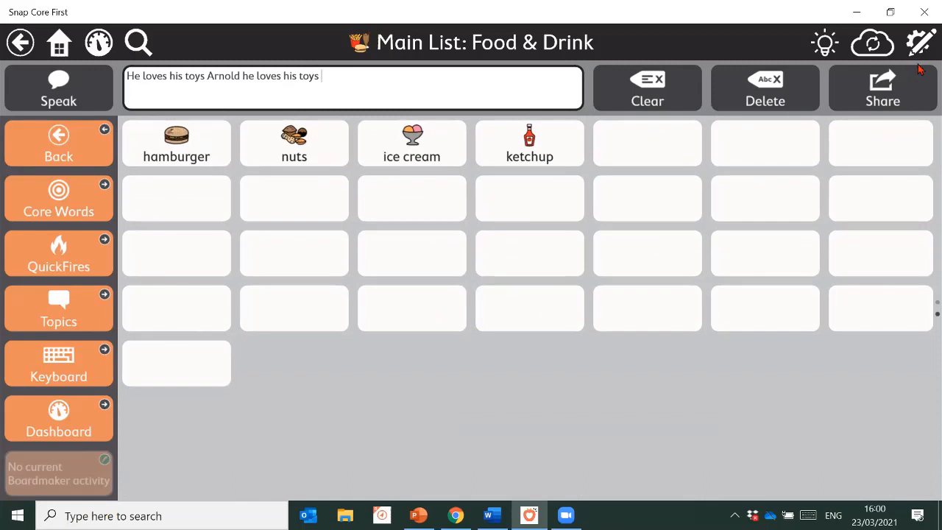
In edit mode, drag the ice cream button into the first Food & Drink word cell, ahead of dinner and lunch
{"action": "left_click", "coordinate": [921, 44]}
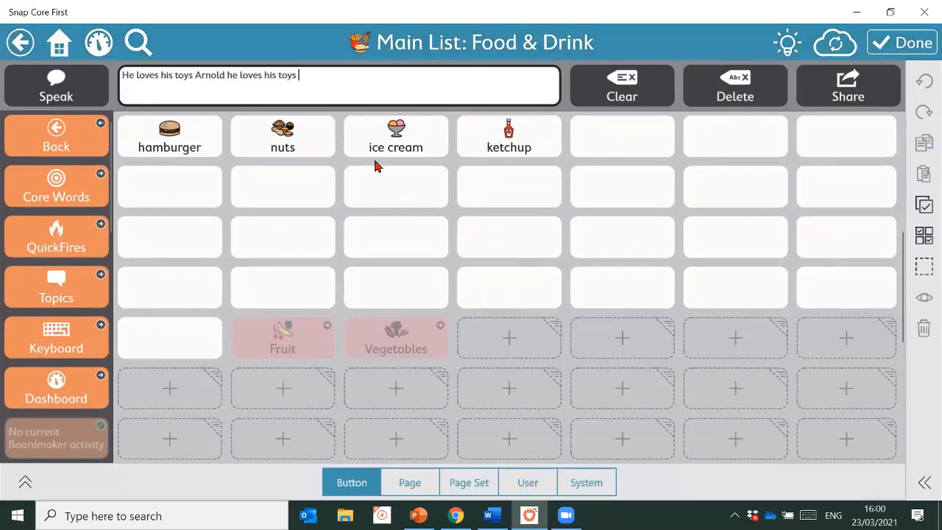
{"action": "left_click", "coordinate": [410, 147]}
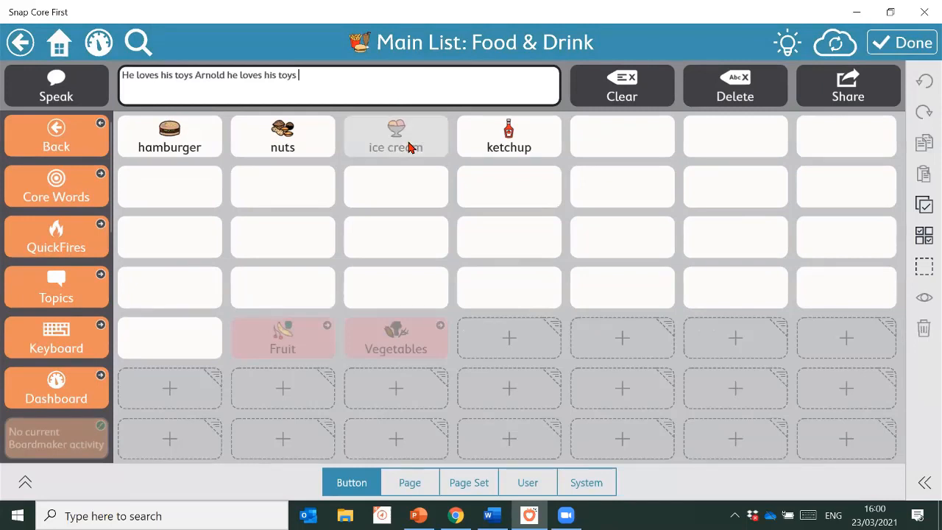
{"action": "left_click_drag", "start_coordinate": [410, 147], "coordinate": [176, 196]}
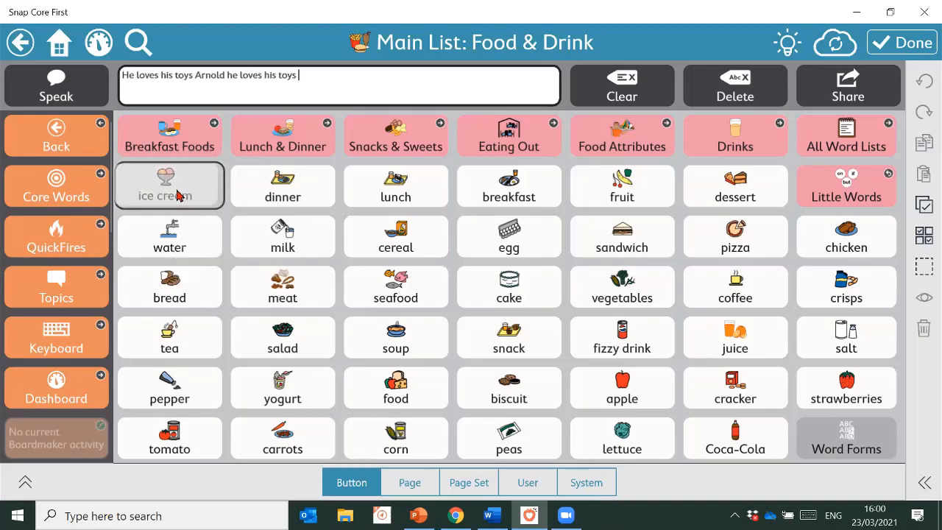
{"action": "mouse_move", "coordinate": [176, 195]}
{"action": "left_mouse_down"}
{"action": "mouse_move", "coordinate": [309, 358]}
{"action": "mouse_move", "coordinate": [335, 273]}
{"action": "mouse_move", "coordinate": [340, 307]}
{"action": "mouse_move", "coordinate": [172, 184]}
{"action": "mouse_move", "coordinate": [184, 195]}
{"action": "left_mouse_up"}
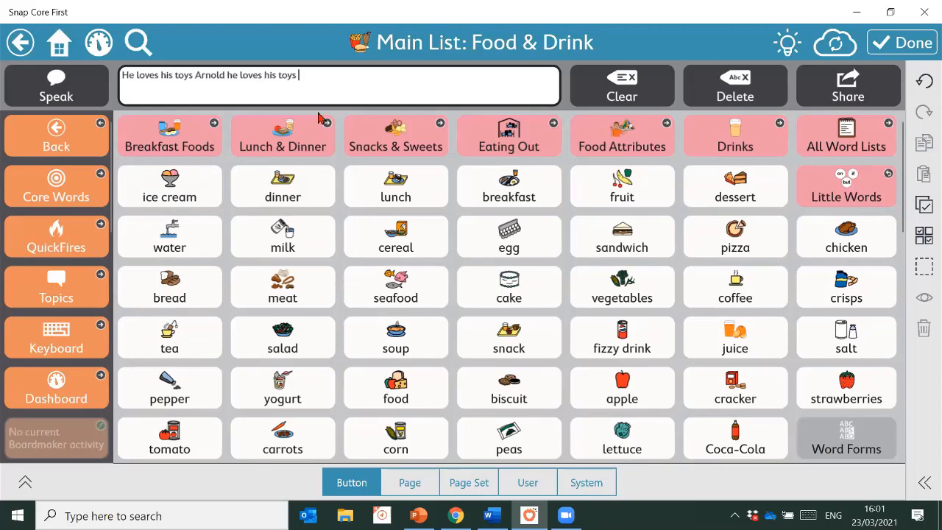
In Breakfast Foods, swap cinnamon roll into egg's first cell and finish editing
{"action": "left_click", "coordinate": [182, 148]}
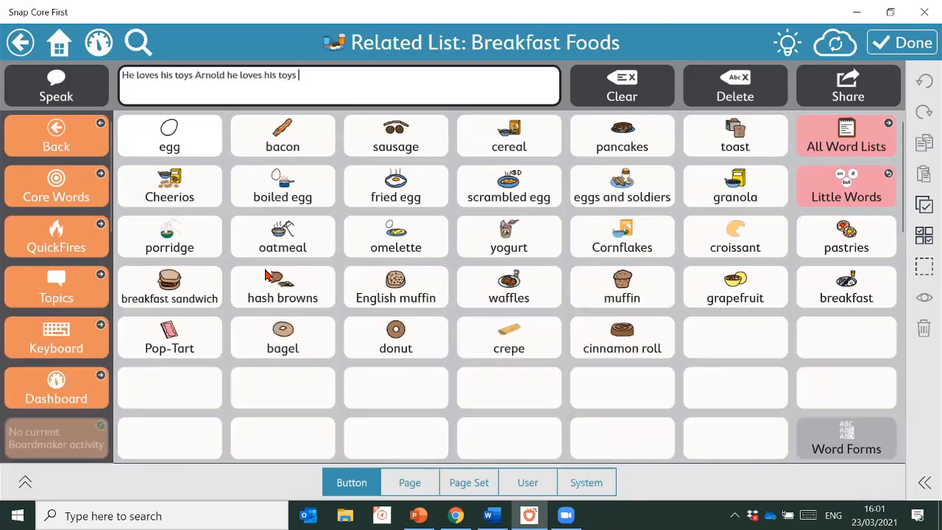
{"action": "left_click", "coordinate": [27, 312]}
{"action": "left_click_drag", "start_coordinate": [610, 351], "coordinate": [165, 142]}
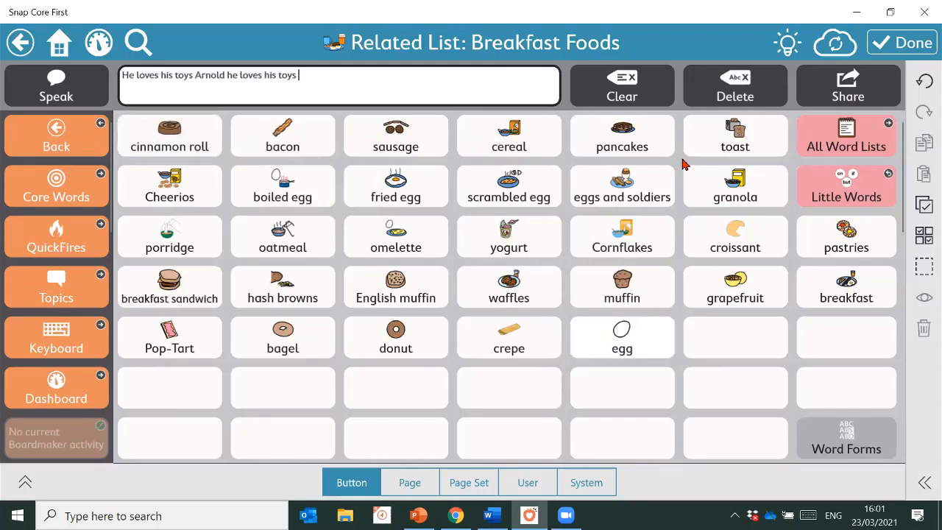
{"action": "mouse_move", "coordinate": [505, 286]}
{"action": "left_mouse_down"}
{"action": "mouse_move", "coordinate": [482, 181]}
{"action": "mouse_move", "coordinate": [257, 181]}
{"action": "mouse_move", "coordinate": [258, 250]}
{"action": "mouse_move", "coordinate": [269, 210]}
{"action": "mouse_move", "coordinate": [421, 234]}
{"action": "mouse_move", "coordinate": [501, 287]}
{"action": "left_mouse_up"}
{"action": "left_click", "coordinate": [910, 44]}
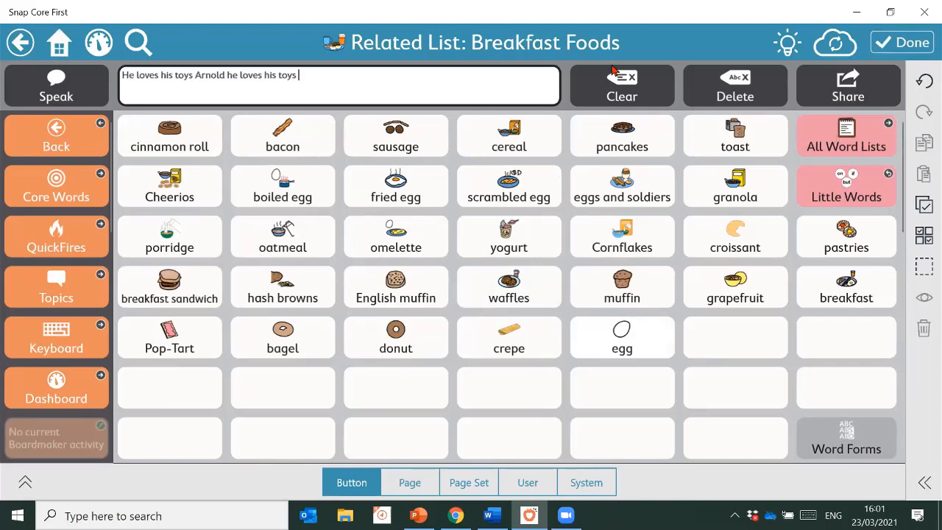
On the Personal page, label the empty cell below Arnold 'Puppy things' and bring up Link to Page
{"action": "left_click", "coordinate": [37, 210]}
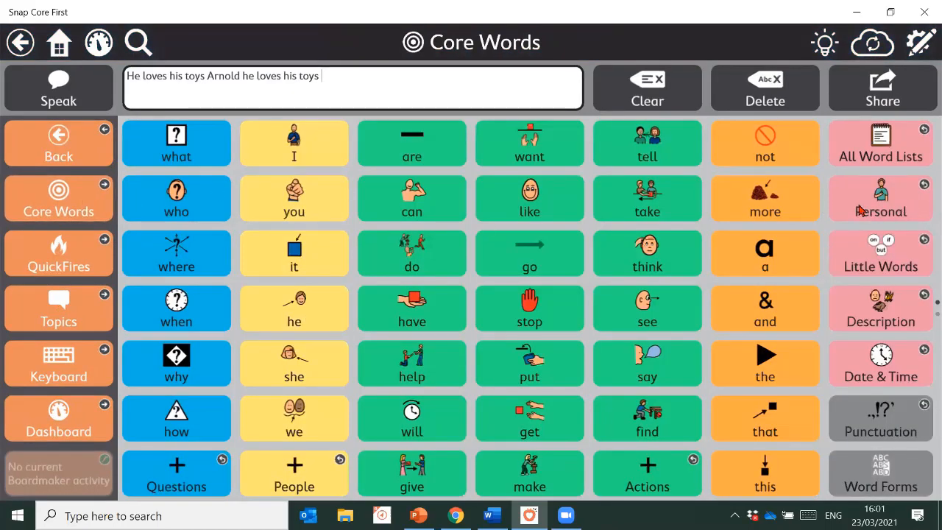
{"action": "left_click", "coordinate": [859, 210]}
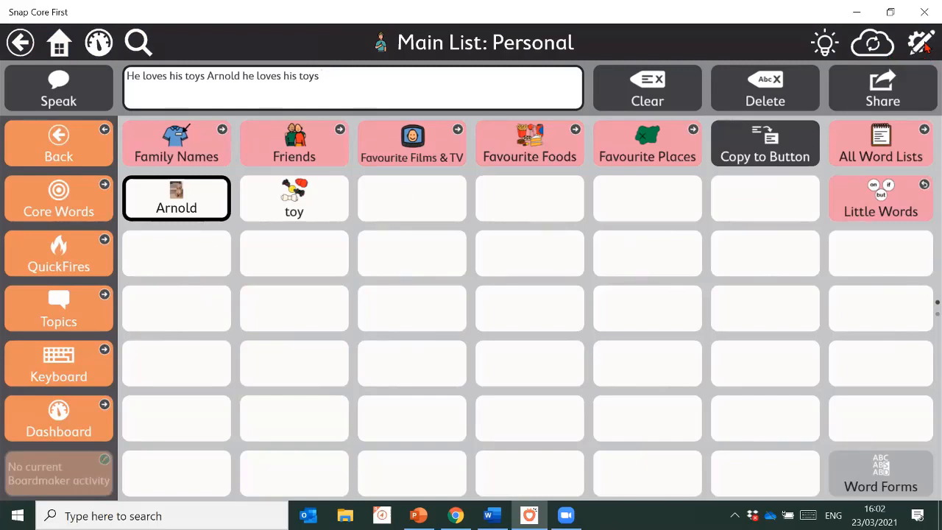
{"action": "left_click", "coordinate": [922, 44]}
{"action": "left_click", "coordinate": [181, 251]}
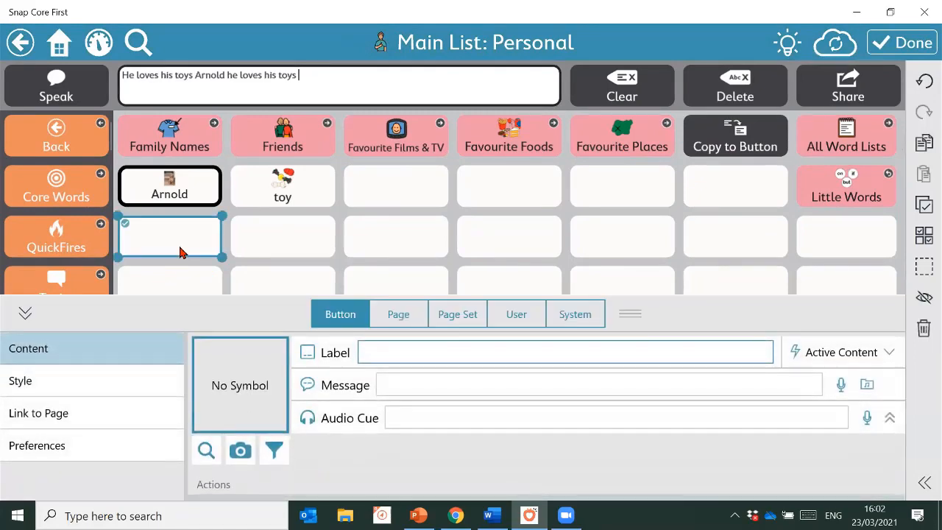
{"action": "type", "text": "Puppy"}
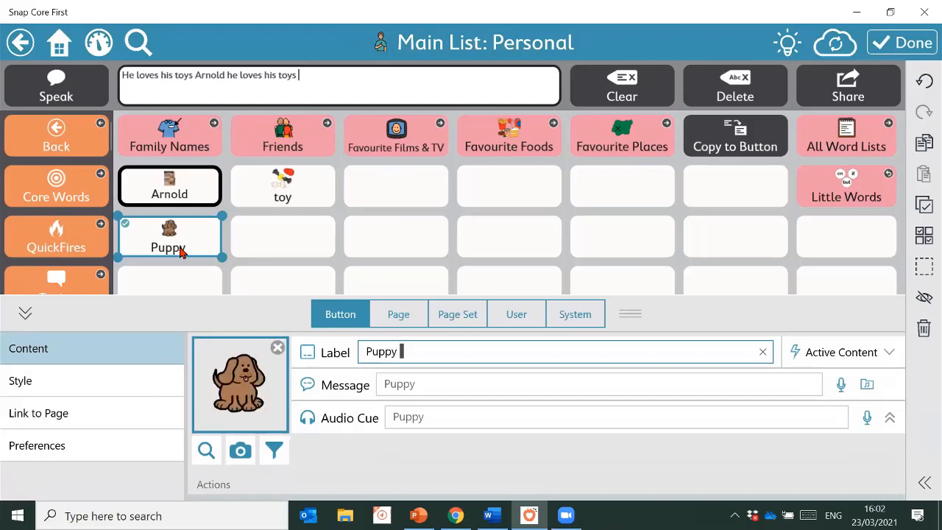
{"action": "type", "text": " things"}
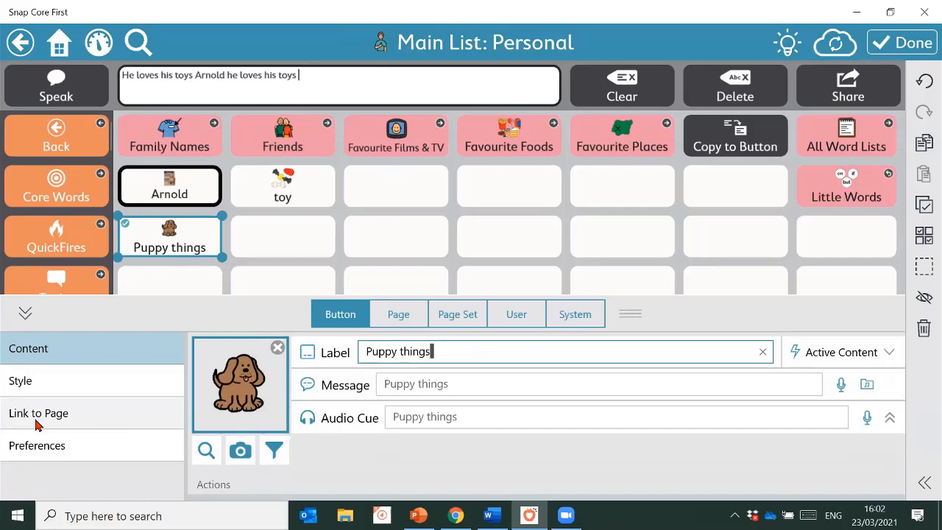
{"action": "left_click", "coordinate": [35, 421]}
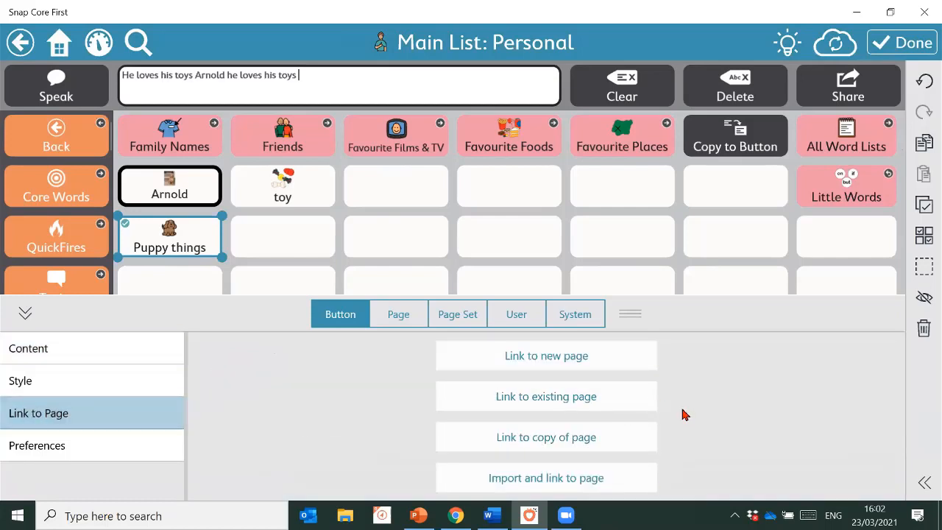
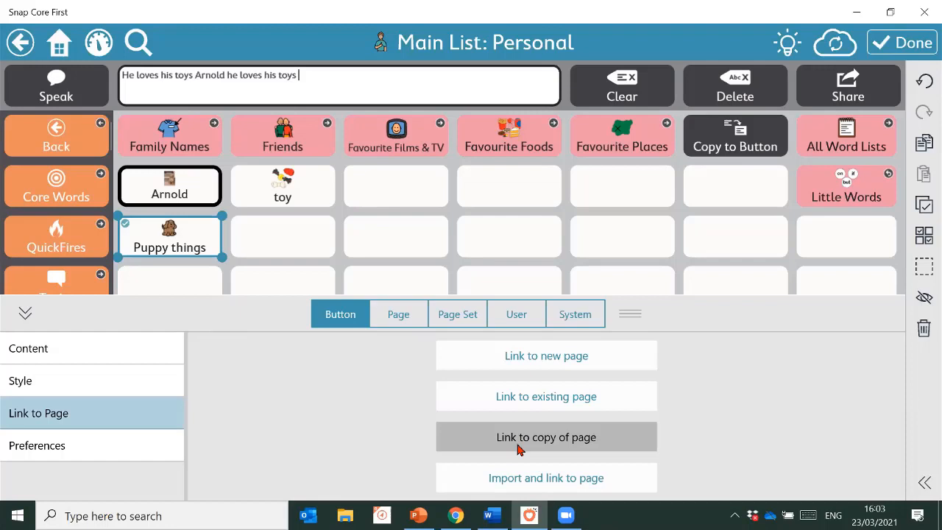
Link the Puppy things button to a new copy of Related List: Animal Items named 'Puupy things'
{"action": "left_click", "coordinate": [519, 446]}
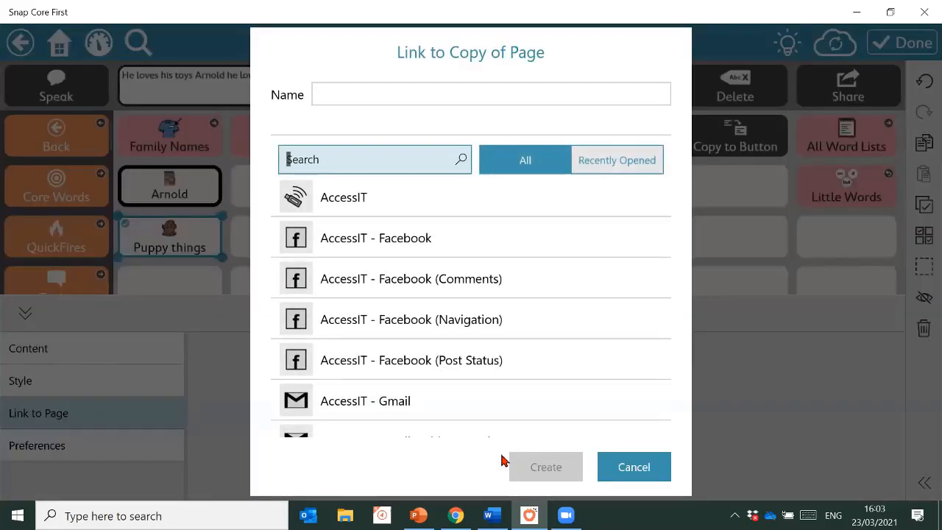
{"action": "left_click", "coordinate": [391, 84]}
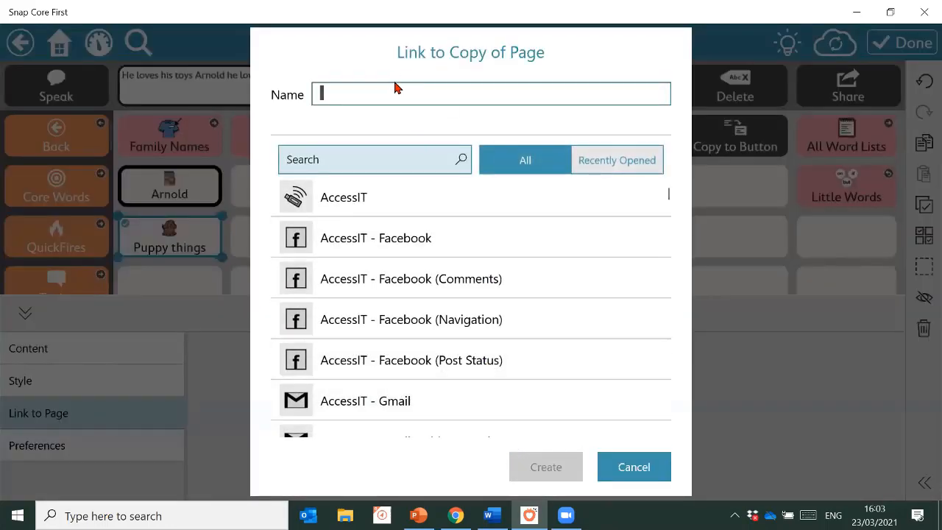
{"action": "type", "text": "Puupy things"}
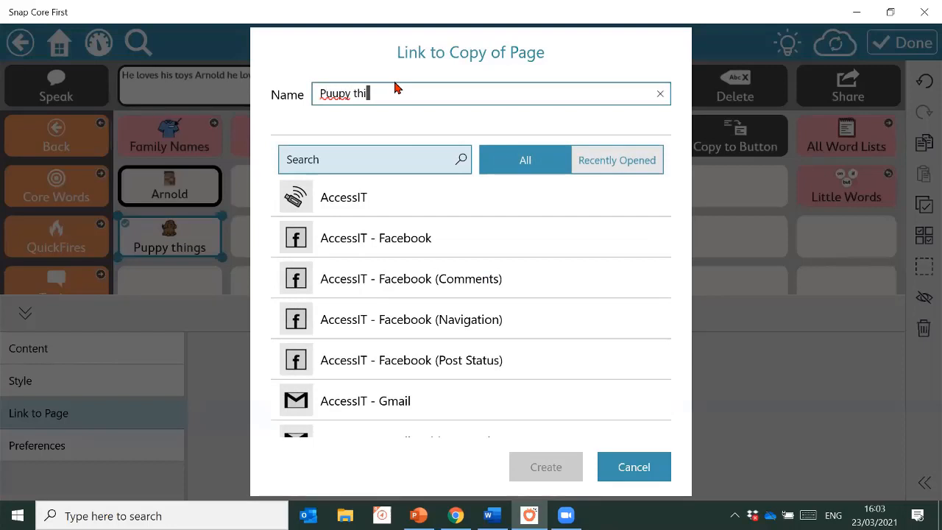
{"action": "left_click", "coordinate": [343, 155]}
{"action": "type", "text": "ani"}
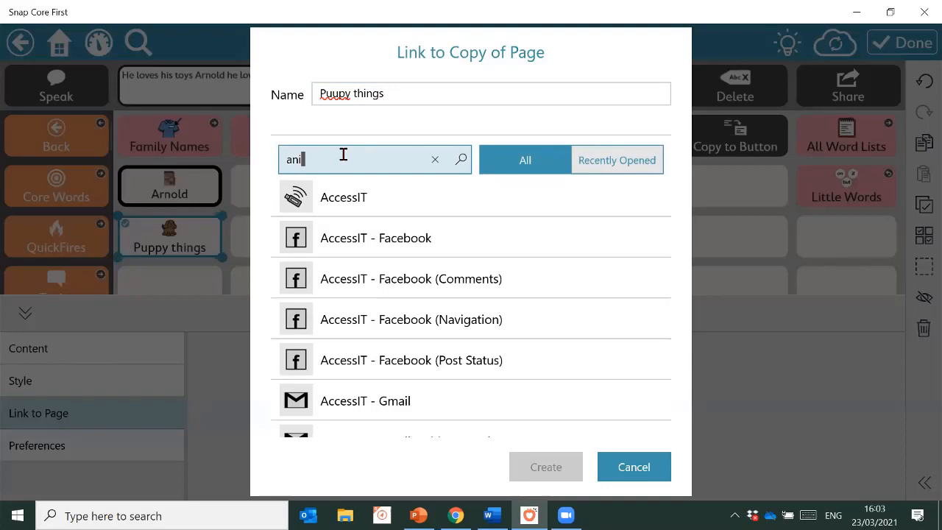
{"action": "type", "text": "ma"}
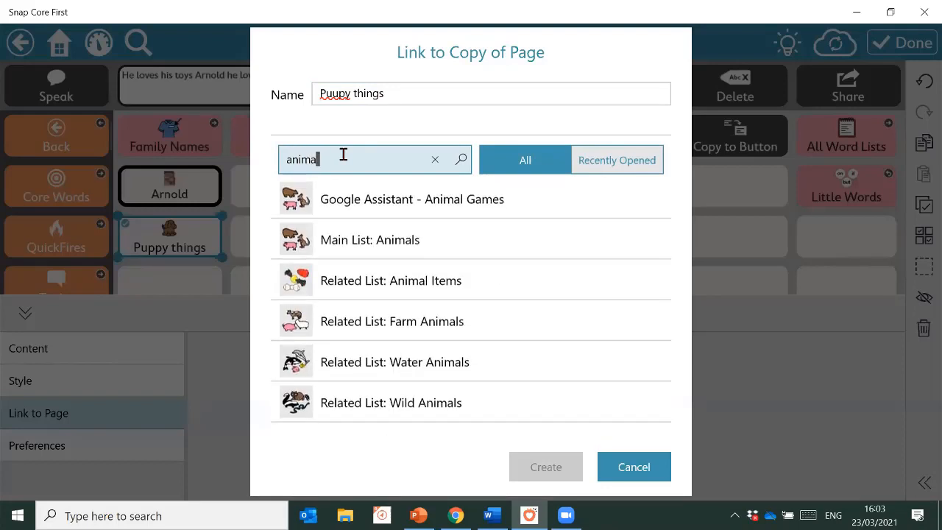
{"action": "type", "text": "l"}
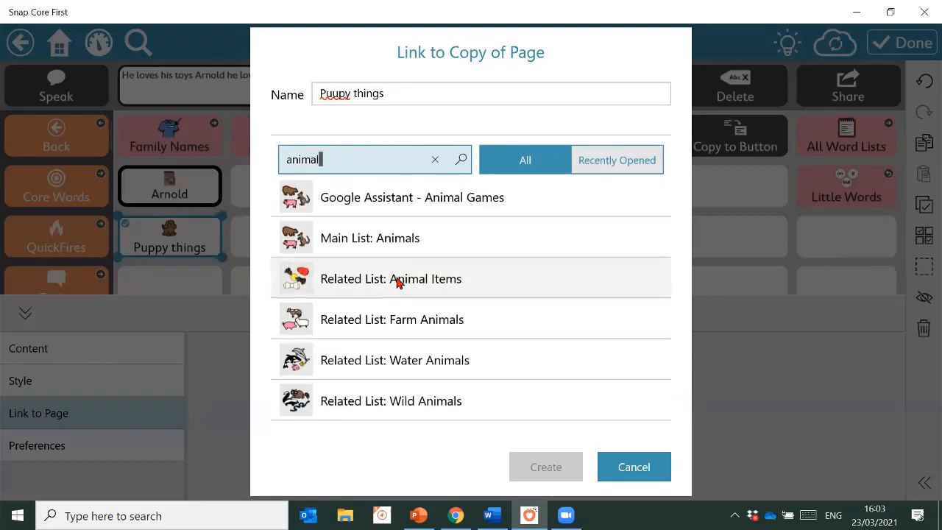
{"action": "left_click", "coordinate": [395, 282]}
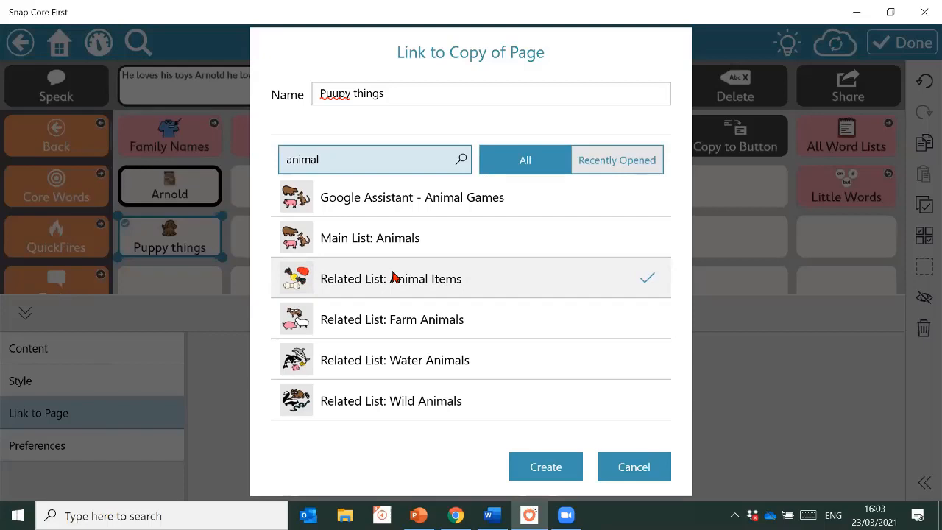
{"action": "left_click", "coordinate": [572, 475]}
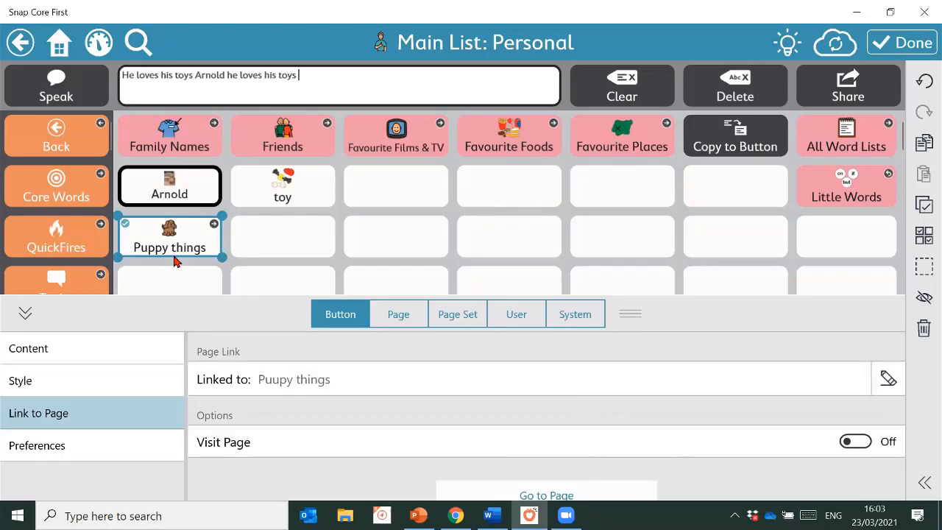
Open Puupy things and multi-select cat food, bird feeder, litter box, fish food, hamster wheel, straw and nest
{"action": "left_click", "coordinate": [168, 234]}
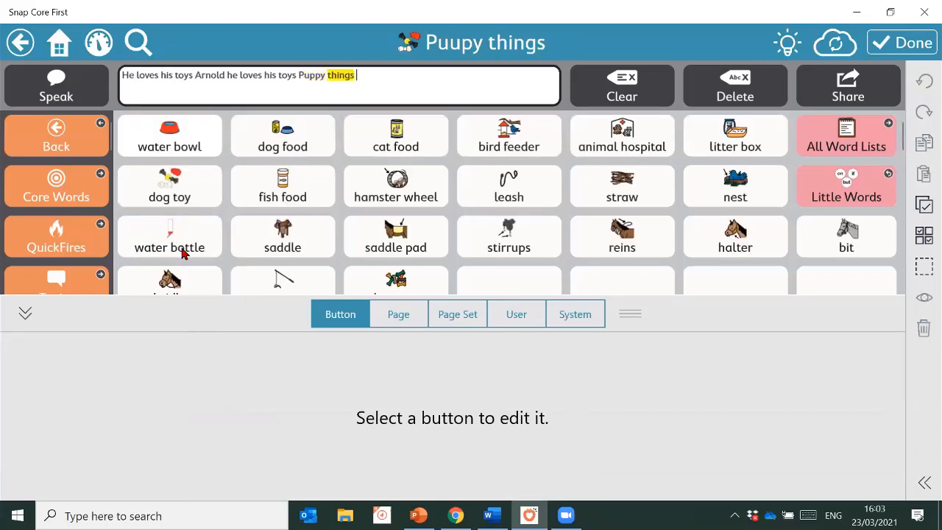
{"action": "left_click", "coordinate": [24, 312]}
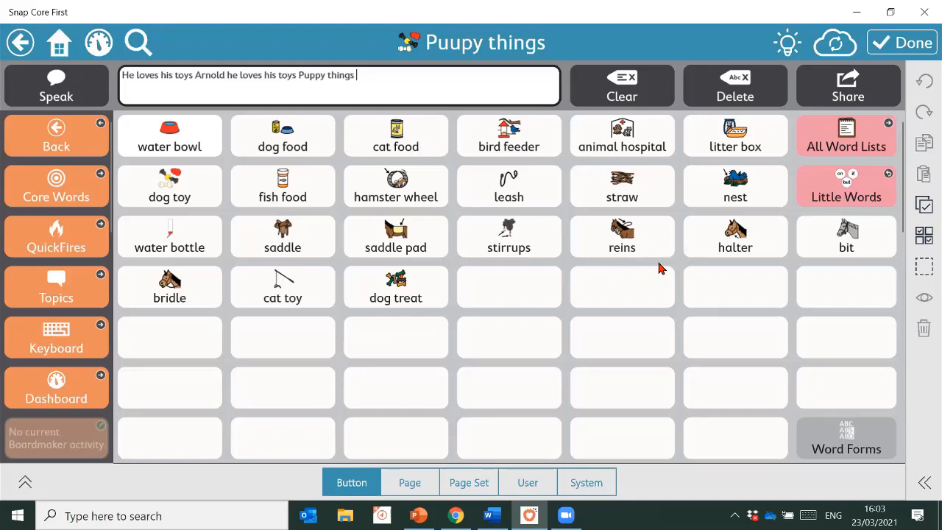
{"action": "left_click", "coordinate": [925, 235]}
{"action": "left_click", "coordinate": [408, 145]}
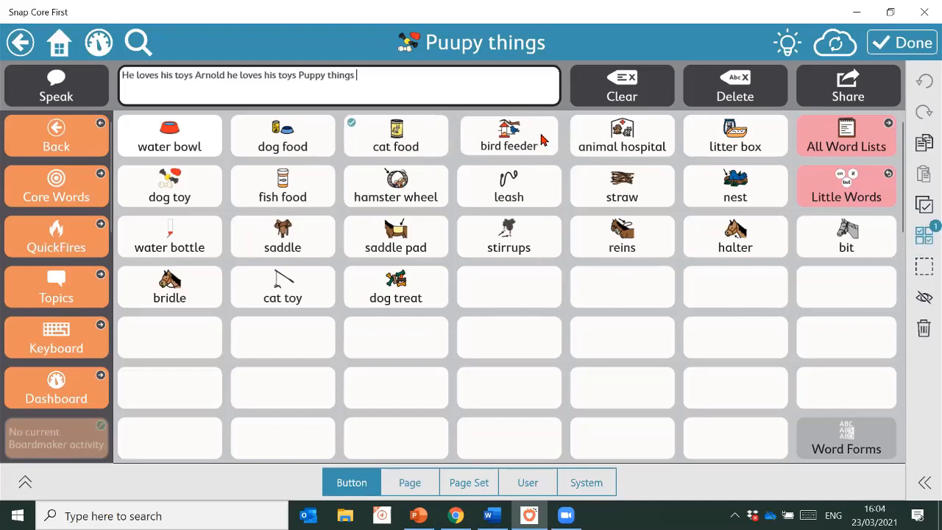
{"action": "left_click", "coordinate": [542, 140]}
{"action": "left_click", "coordinate": [729, 133]}
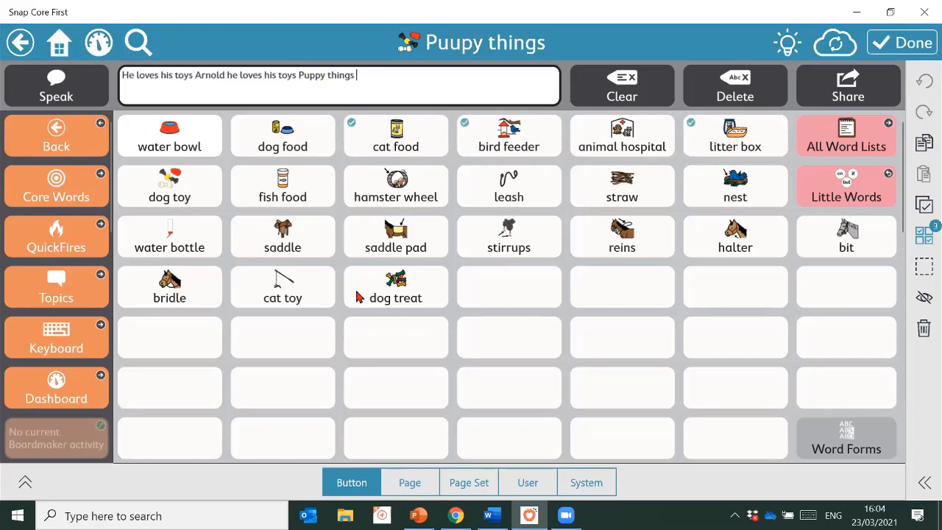
{"action": "left_click", "coordinate": [318, 197]}
{"action": "left_click", "coordinate": [413, 192]}
{"action": "left_click", "coordinate": [645, 185]}
{"action": "left_click", "coordinate": [728, 193]}
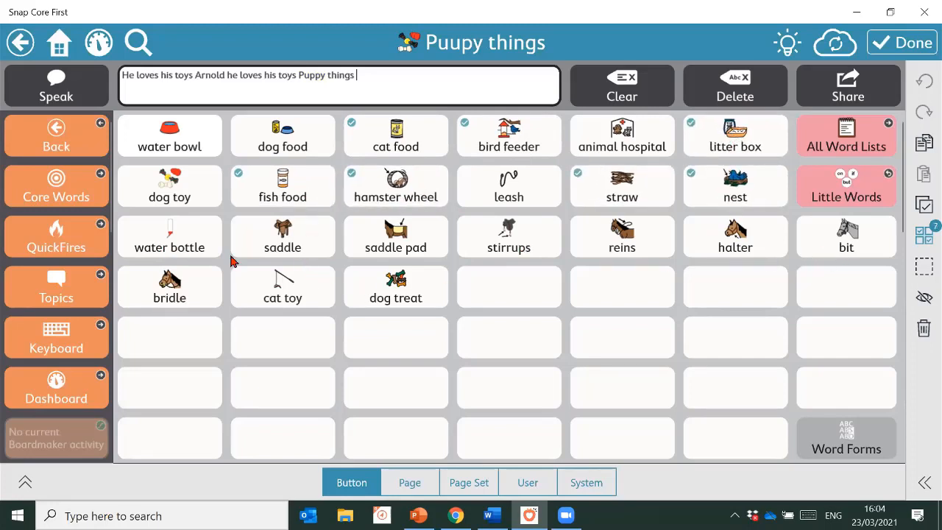
Also select saddle, saddle pad, stirrups, reins, halter, bit, bridle and cat toy, then delete all selected buttons
{"action": "left_click", "coordinate": [266, 247]}
{"action": "left_click", "coordinate": [406, 233]}
{"action": "left_click", "coordinate": [509, 236]}
{"action": "left_click", "coordinate": [622, 236]}
{"action": "left_click", "coordinate": [735, 235]}
{"action": "left_click", "coordinate": [817, 217]}
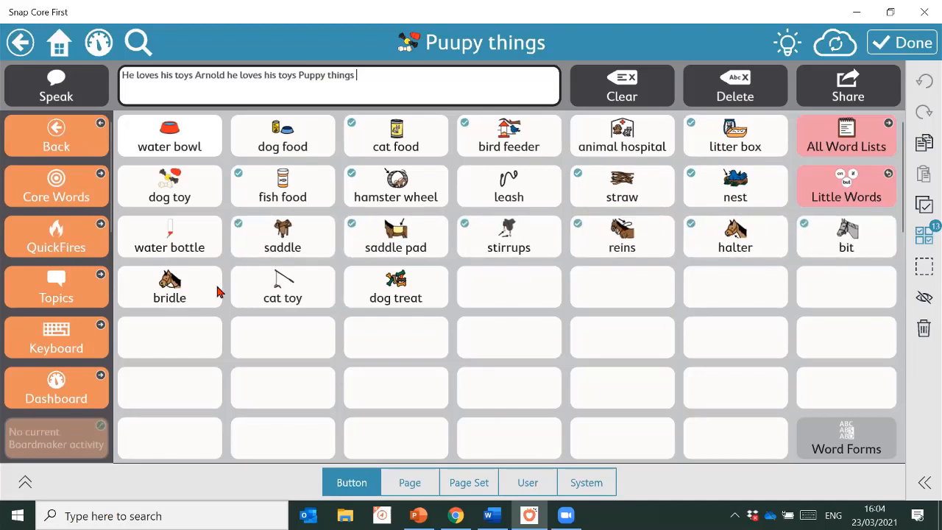
{"action": "left_click", "coordinate": [188, 289]}
{"action": "left_click", "coordinate": [269, 294]}
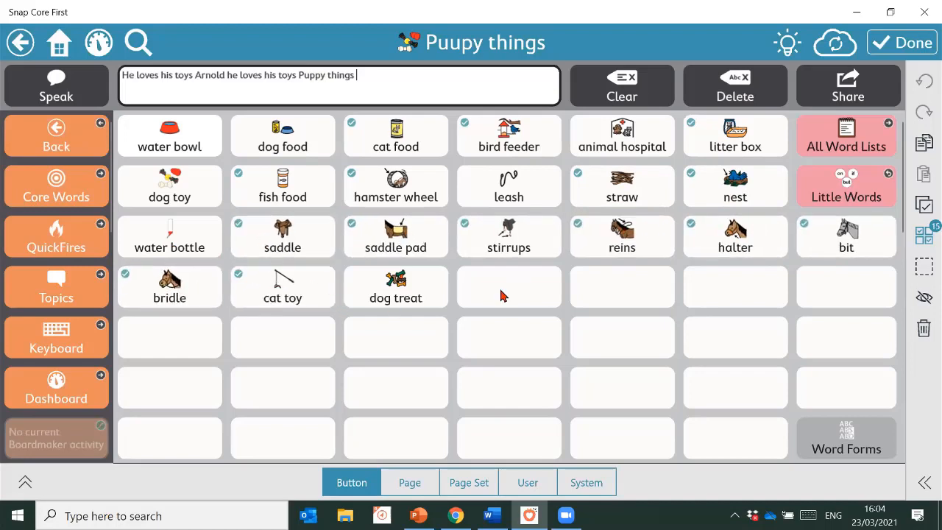
{"action": "left_click", "coordinate": [926, 332]}
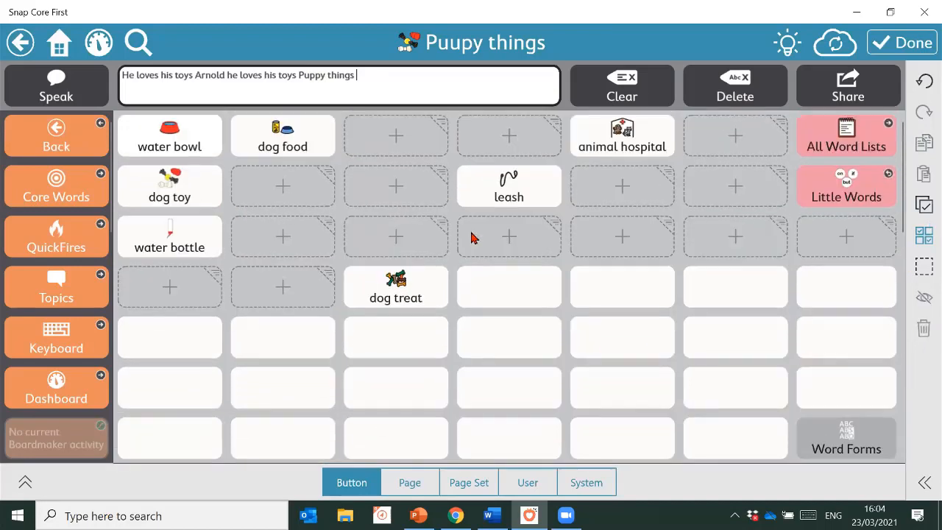
Move leash, dog treat and water bottle into the top row, then add a blank button after dog toy
{"action": "left_click_drag", "start_coordinate": [500, 198], "coordinate": [388, 146]}
{"action": "left_click_drag", "start_coordinate": [400, 300], "coordinate": [514, 149]}
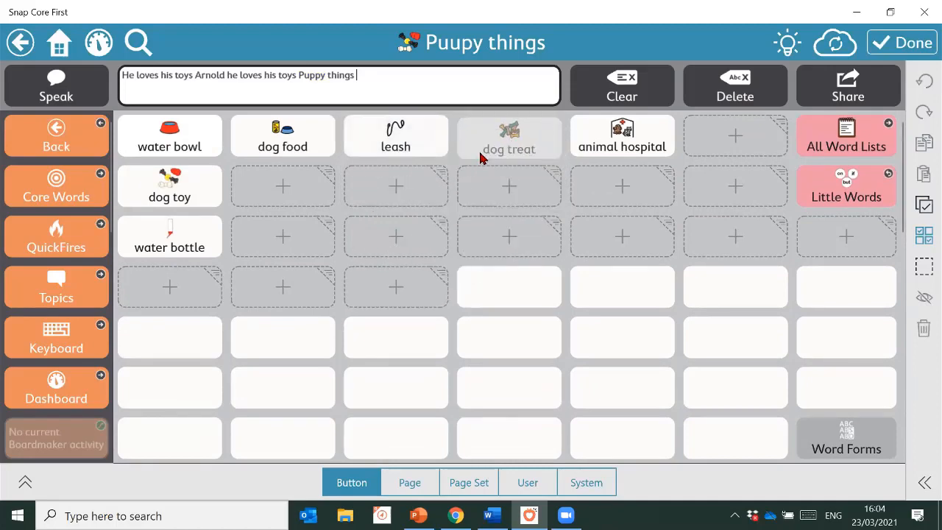
{"action": "left_click_drag", "start_coordinate": [157, 245], "coordinate": [725, 144]}
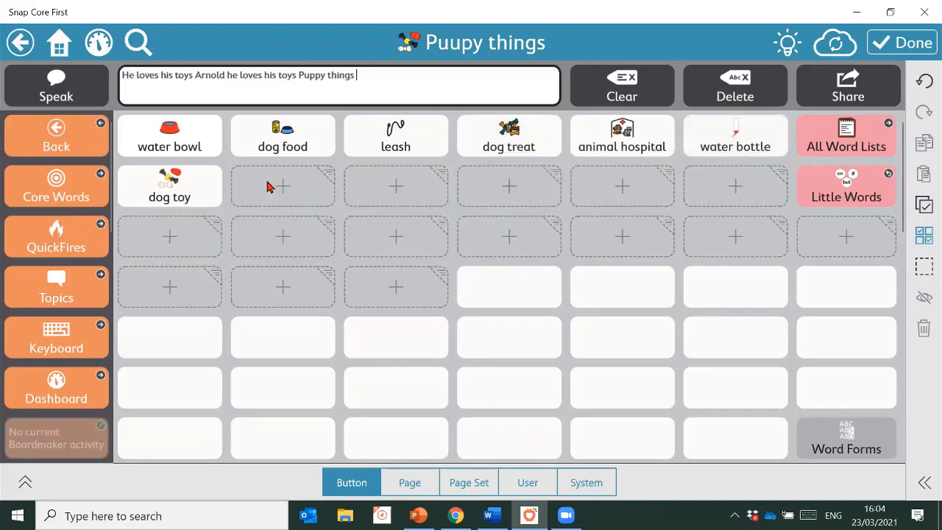
{"action": "left_click", "coordinate": [288, 194]}
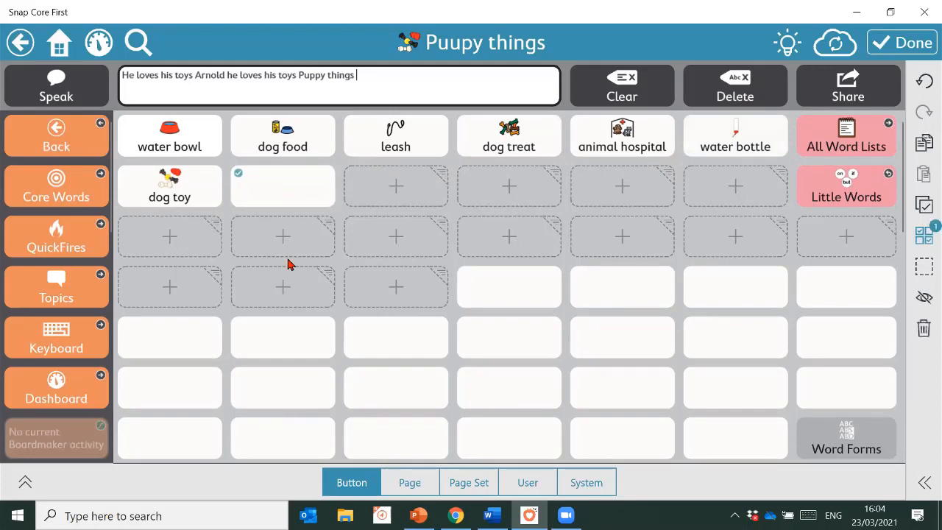
Label the new button 'sausage' and give it the orange sausage picture
{"action": "left_click", "coordinate": [25, 483]}
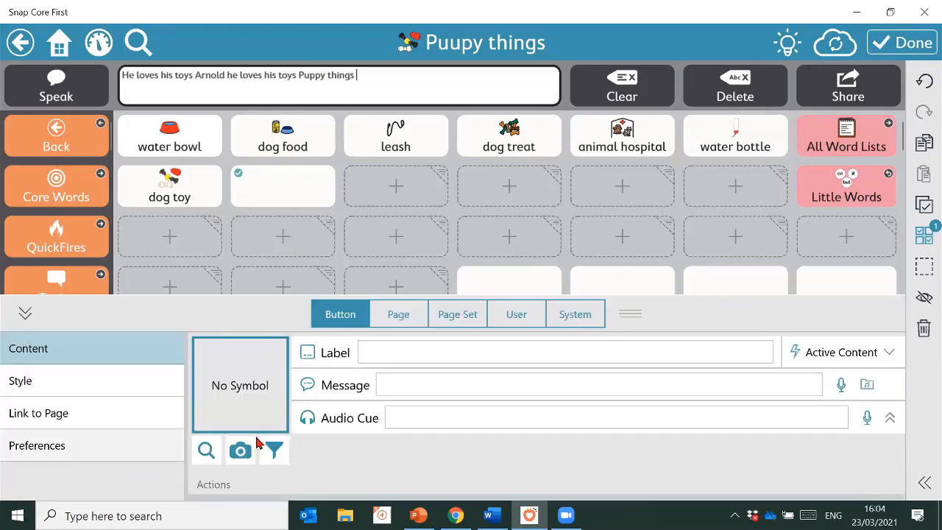
{"action": "left_click", "coordinate": [495, 352]}
{"action": "type", "text": "sausage"}
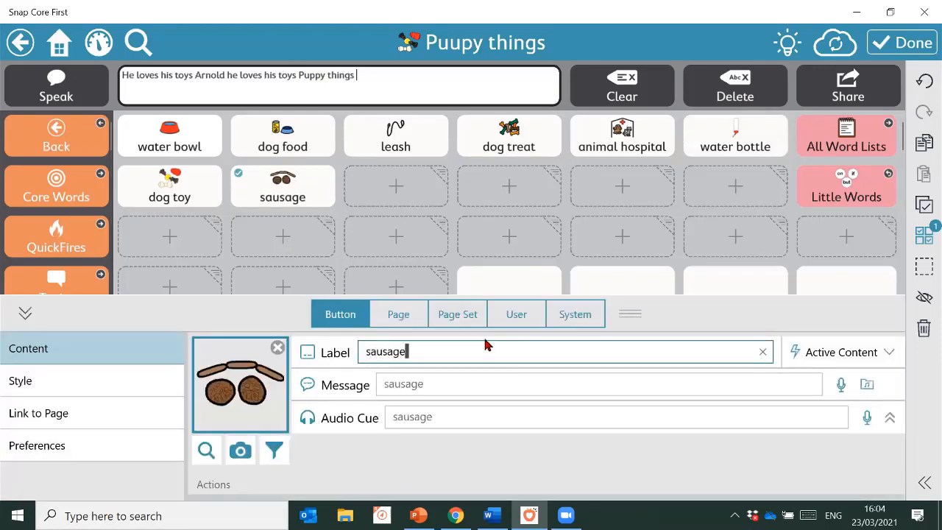
{"action": "left_click", "coordinate": [247, 395]}
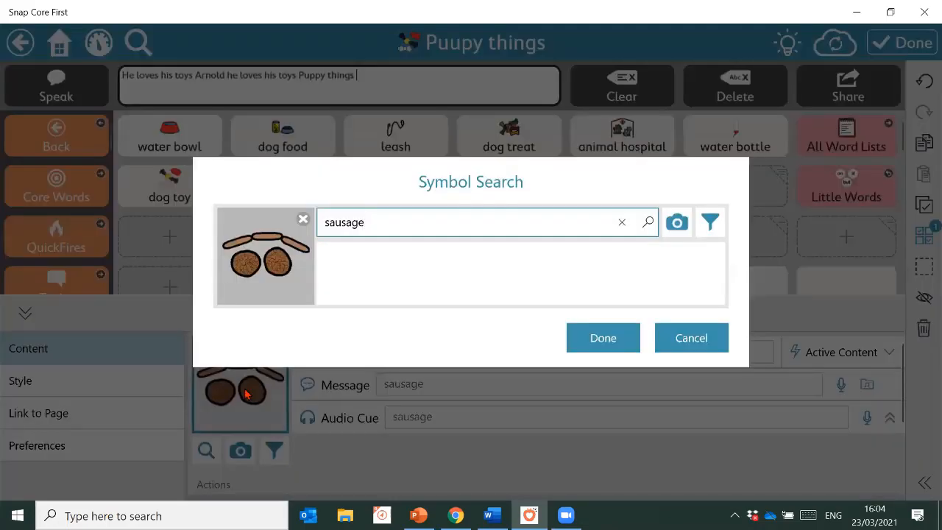
{"action": "left_click", "coordinate": [404, 280]}
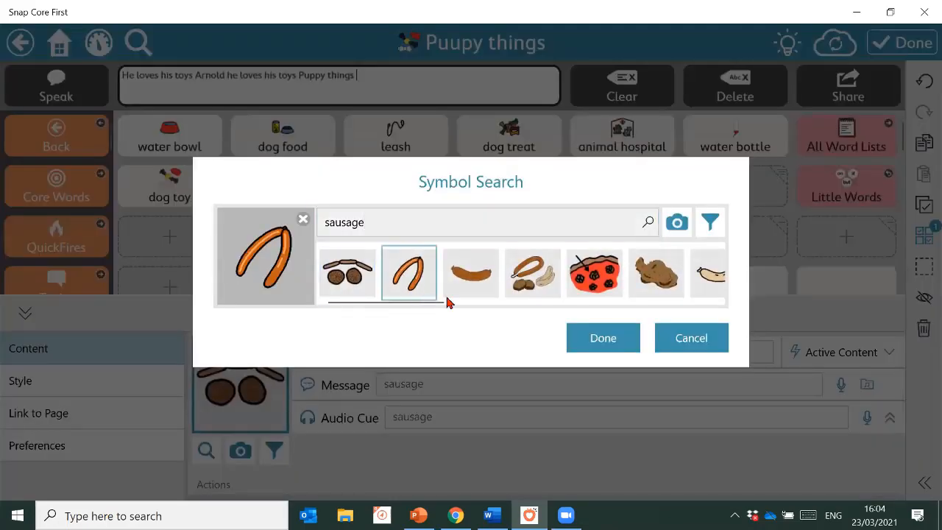
{"action": "left_click", "coordinate": [595, 333]}
Add a 'chicken' button beside sausage with the chicken wings picture
{"action": "left_click", "coordinate": [390, 198]}
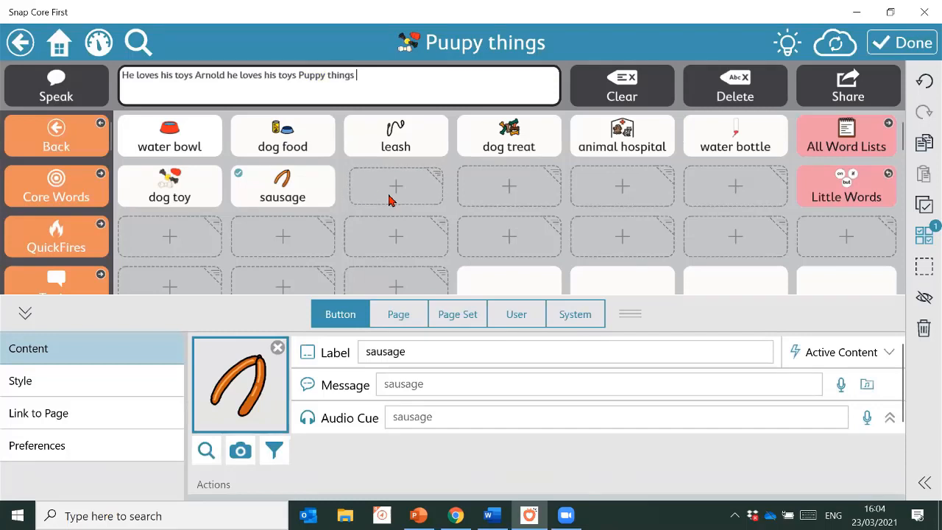
{"action": "type", "text": "chicken"}
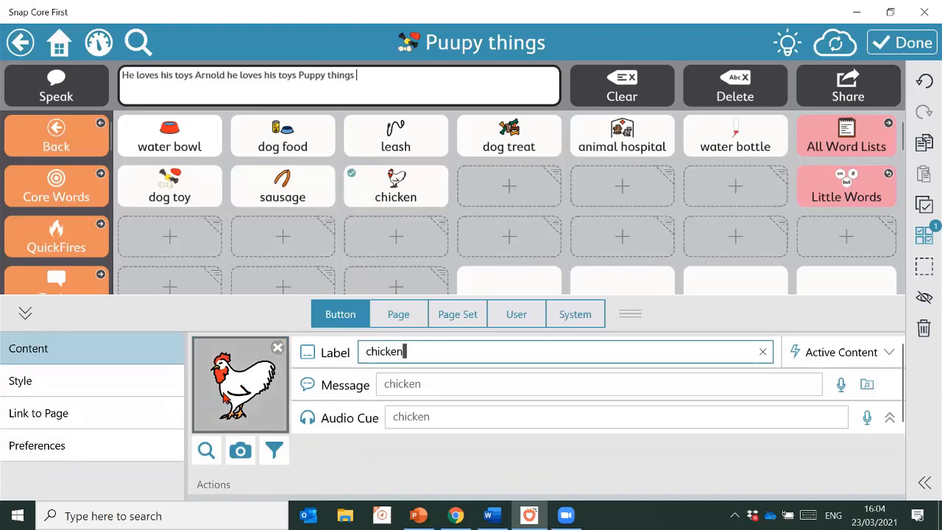
{"action": "left_click", "coordinate": [224, 397]}
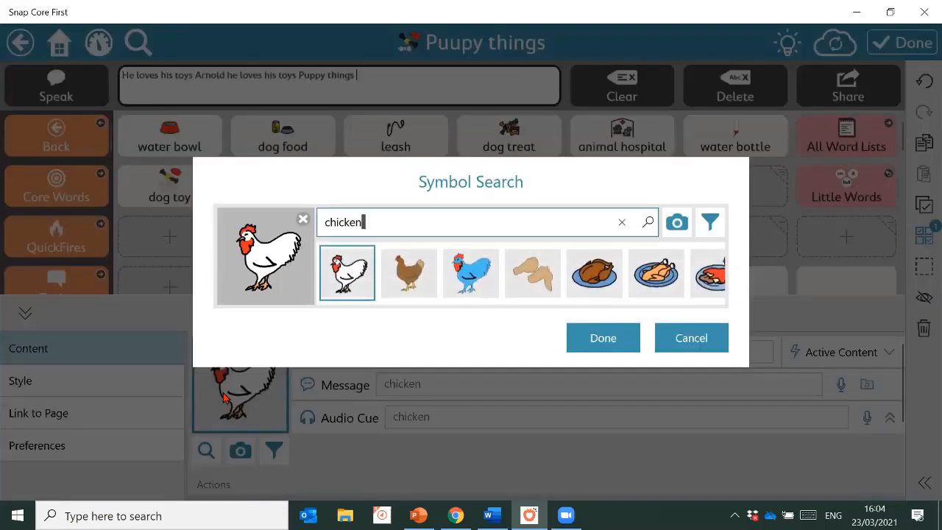
{"action": "left_click", "coordinate": [653, 277]}
{"action": "left_click", "coordinate": [543, 273]}
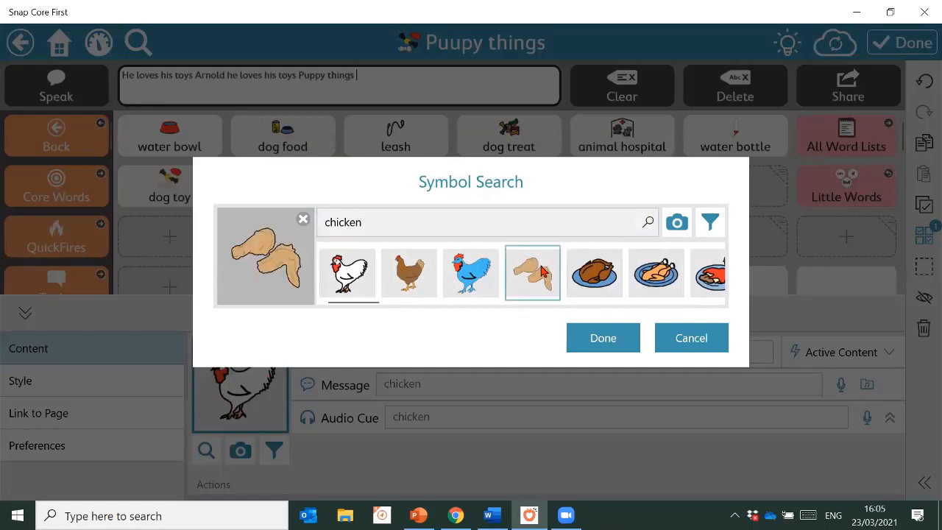
{"action": "left_click", "coordinate": [599, 339]}
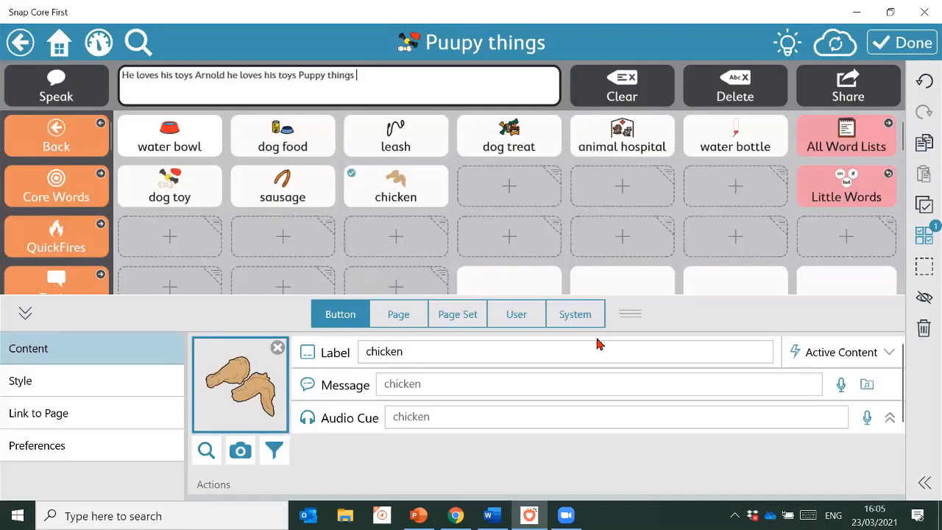
Add a 'socks' button with the yellow socks picture and finish editing the page
{"action": "left_click", "coordinate": [509, 188]}
{"action": "left_click", "coordinate": [512, 192]}
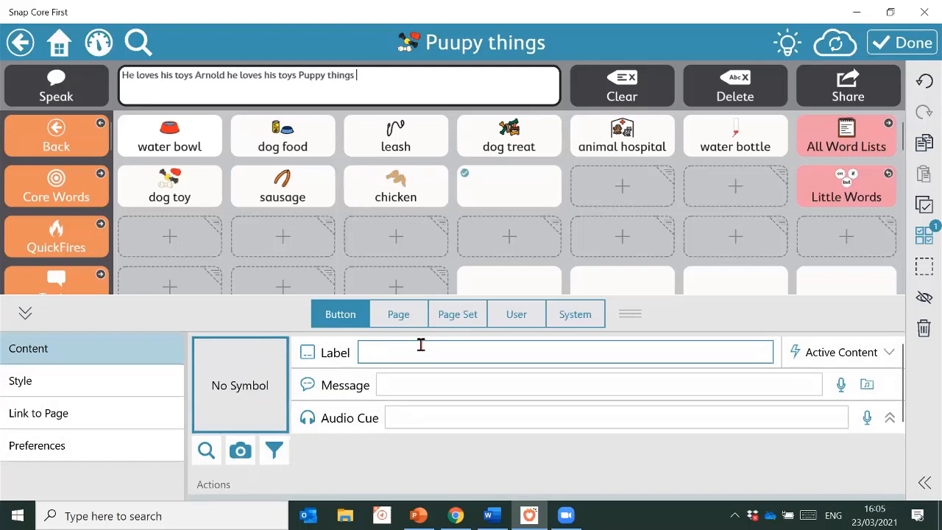
{"action": "type", "text": "soc"}
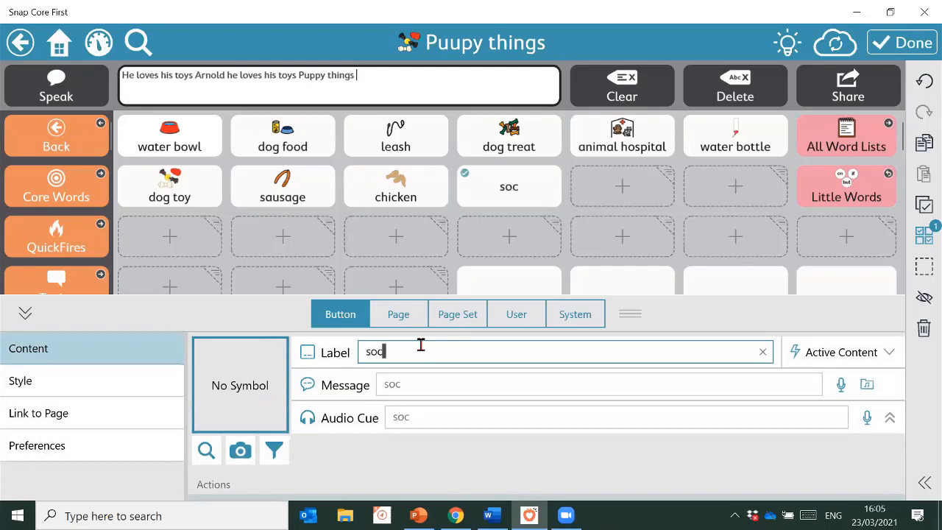
{"action": "type", "text": "ks"}
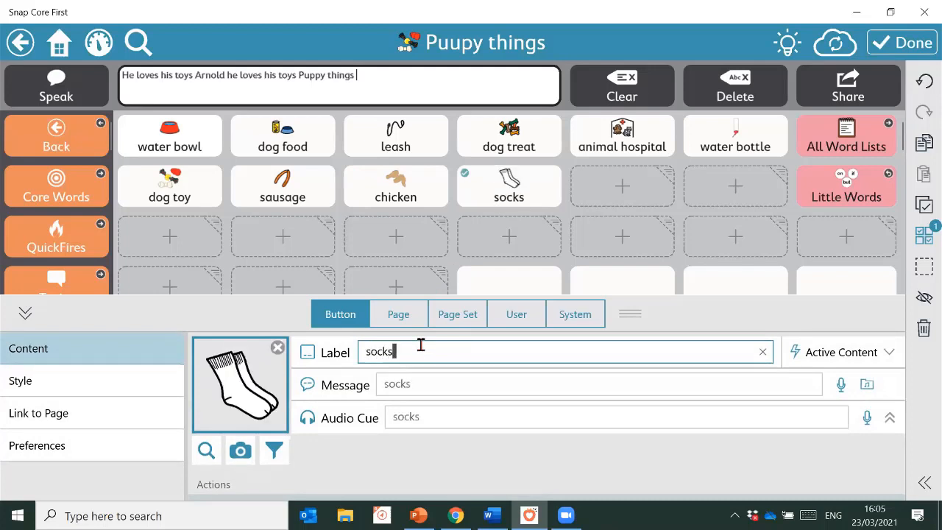
{"action": "left_click", "coordinate": [266, 388]}
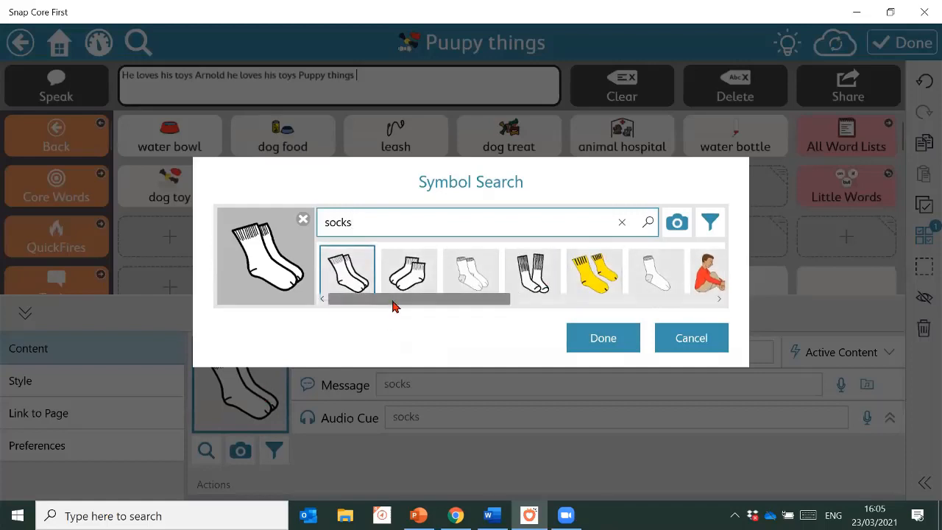
{"action": "scroll", "coordinate": [420, 307], "scroll_direction": "right", "scroll_amount": 3}
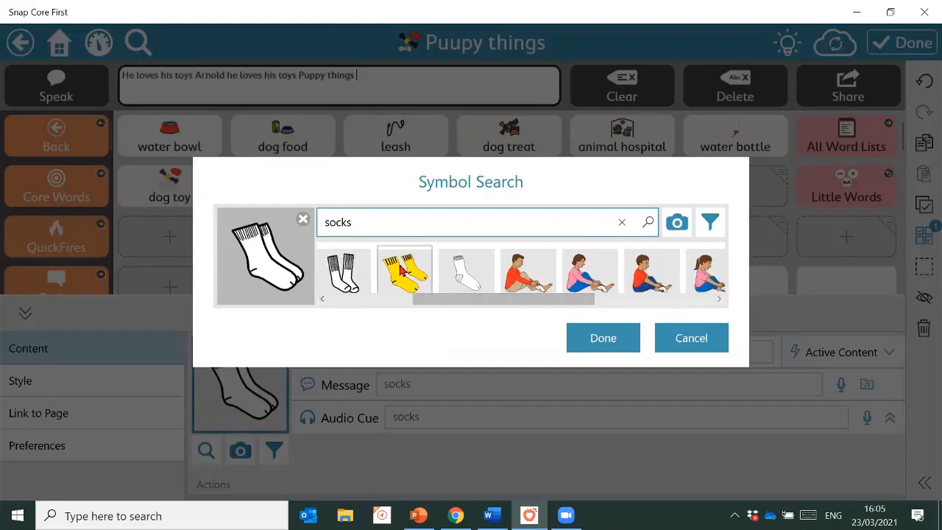
{"action": "left_click", "coordinate": [404, 271]}
{"action": "left_click", "coordinate": [620, 338]}
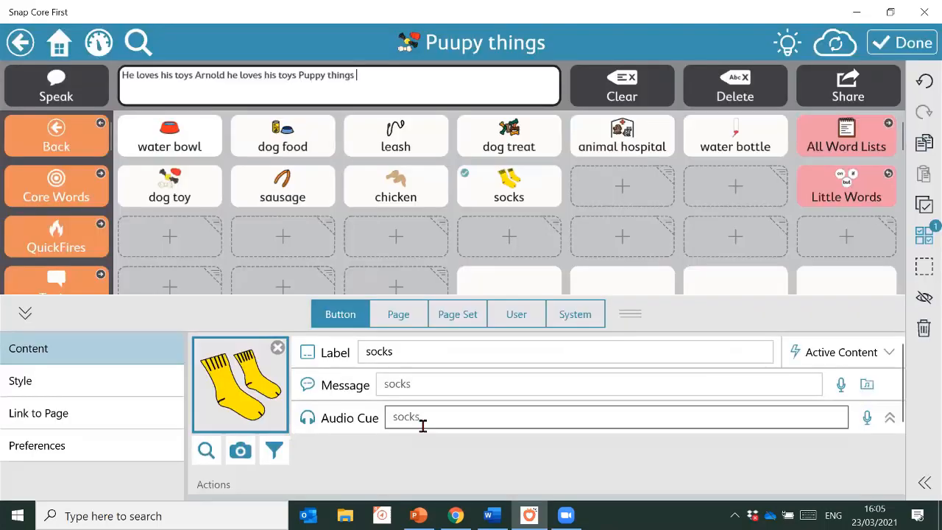
{"action": "left_click", "coordinate": [902, 43]}
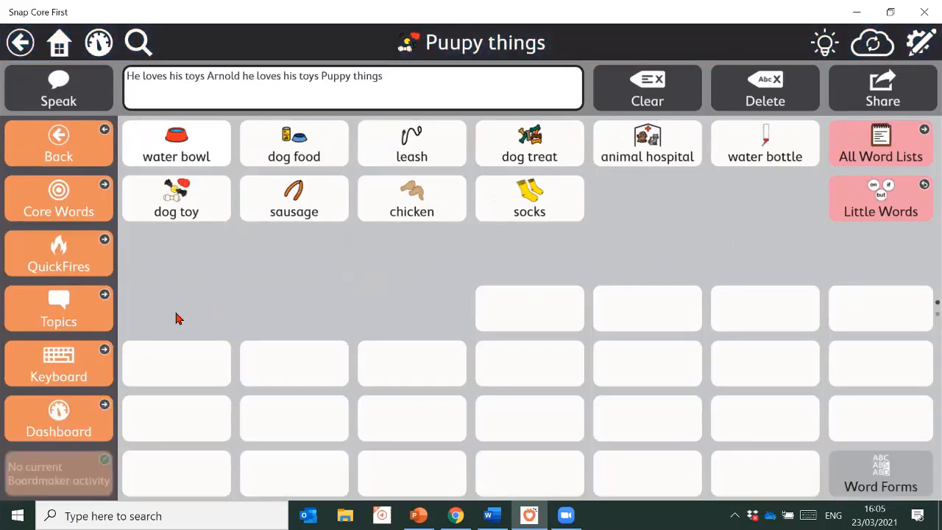